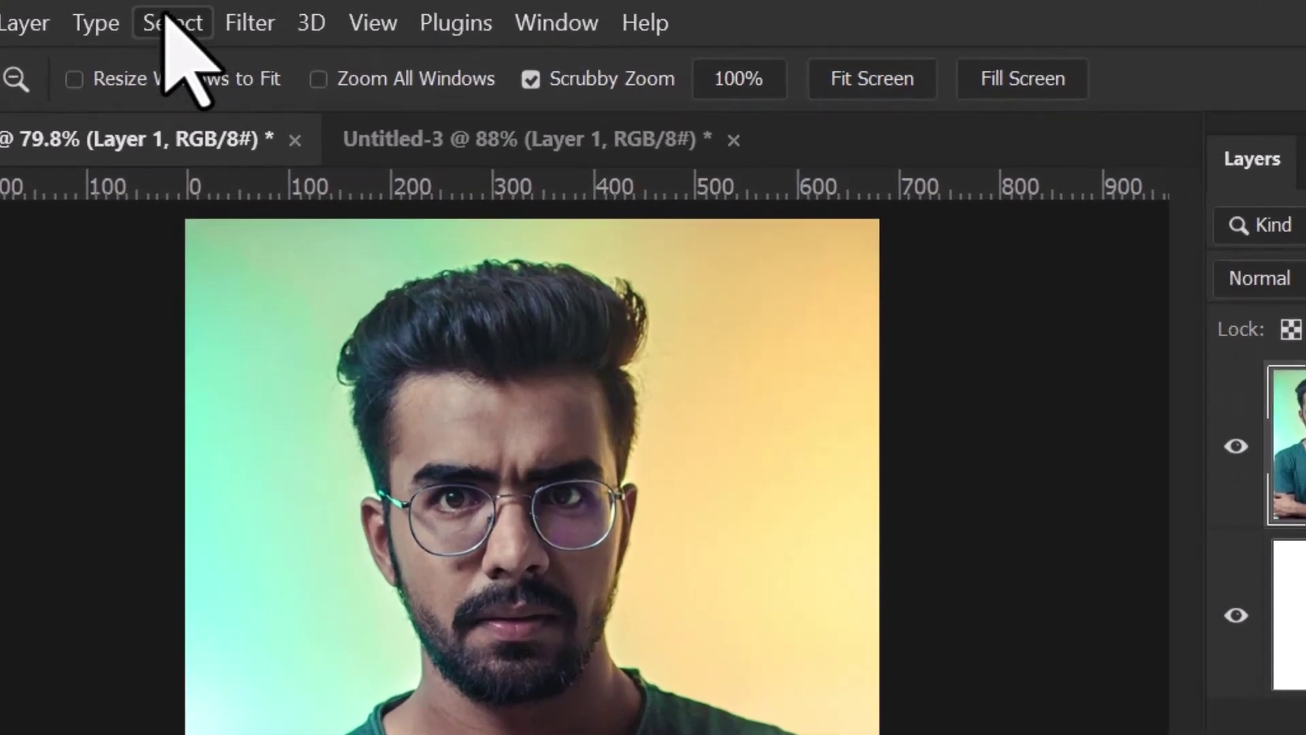
Select the man in the portrait with Select Subject and copy the selected area.
{"action": "left_click", "coordinate": [236, 10]}
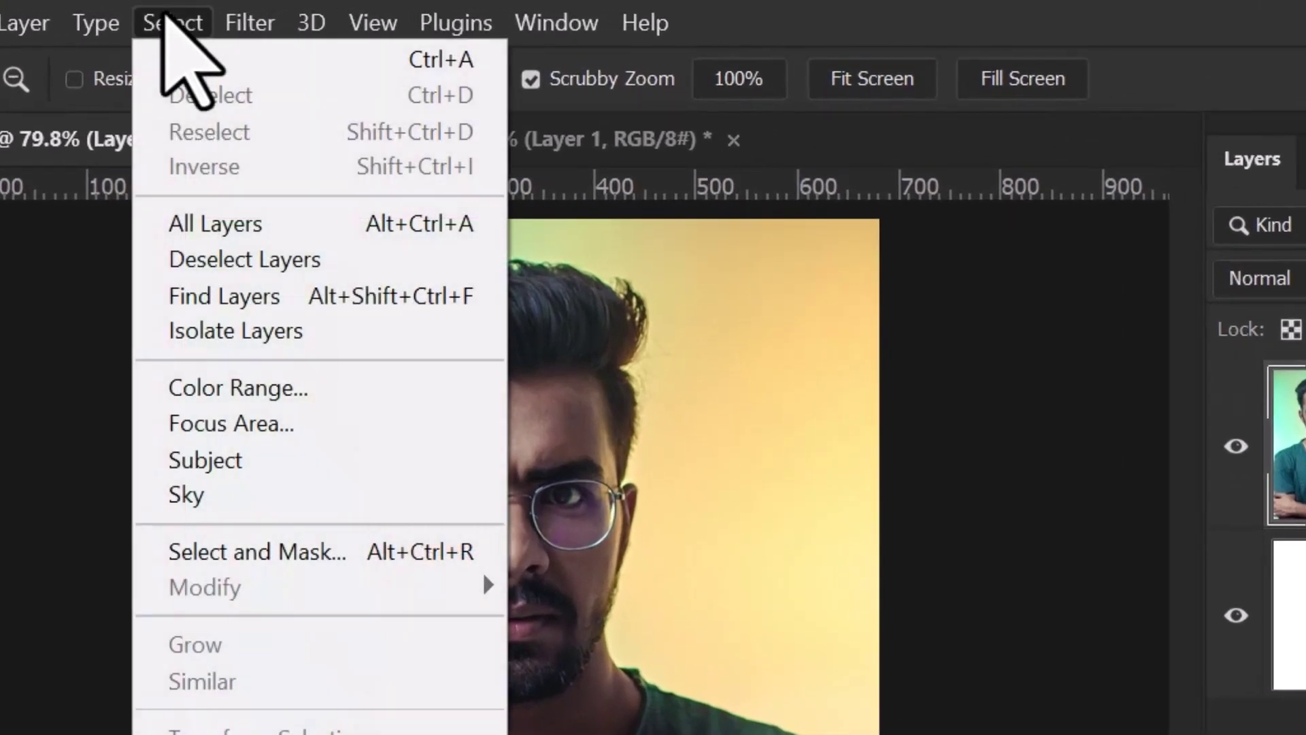
{"action": "left_click", "coordinate": [198, 460]}
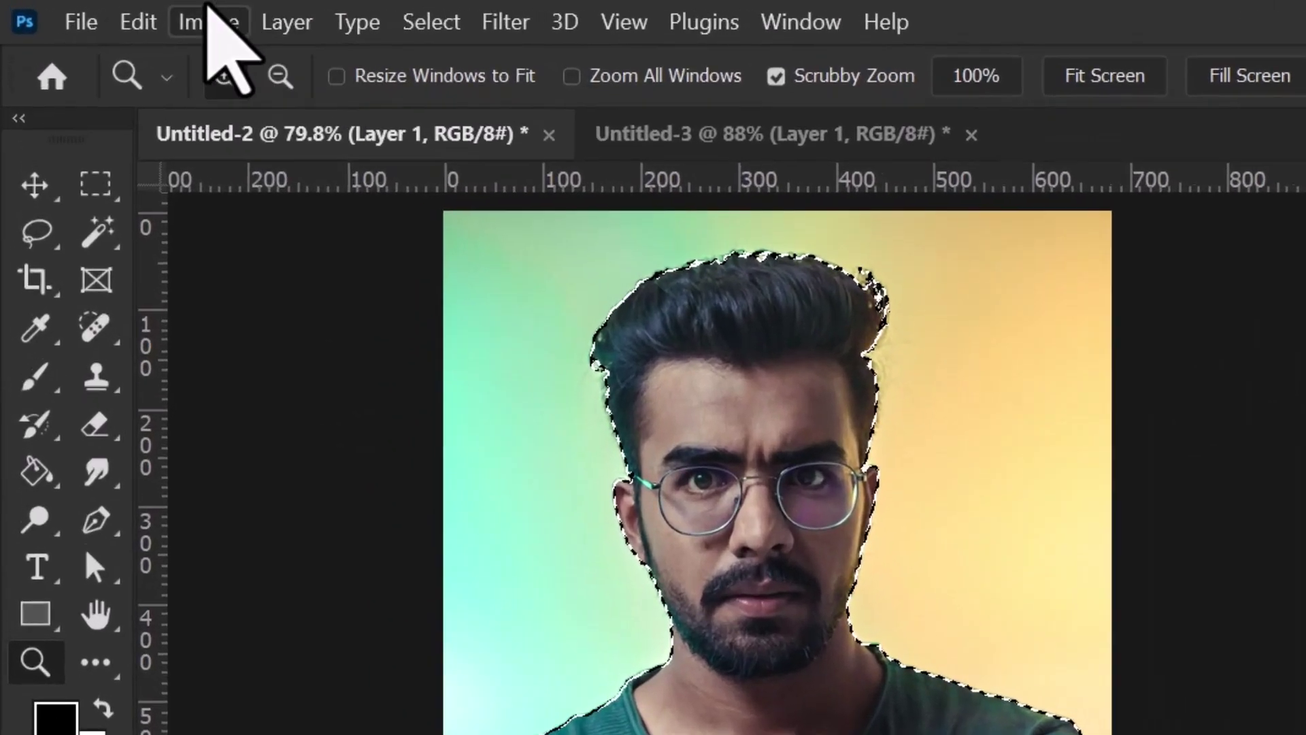
{"action": "left_click", "coordinate": [73, 11]}
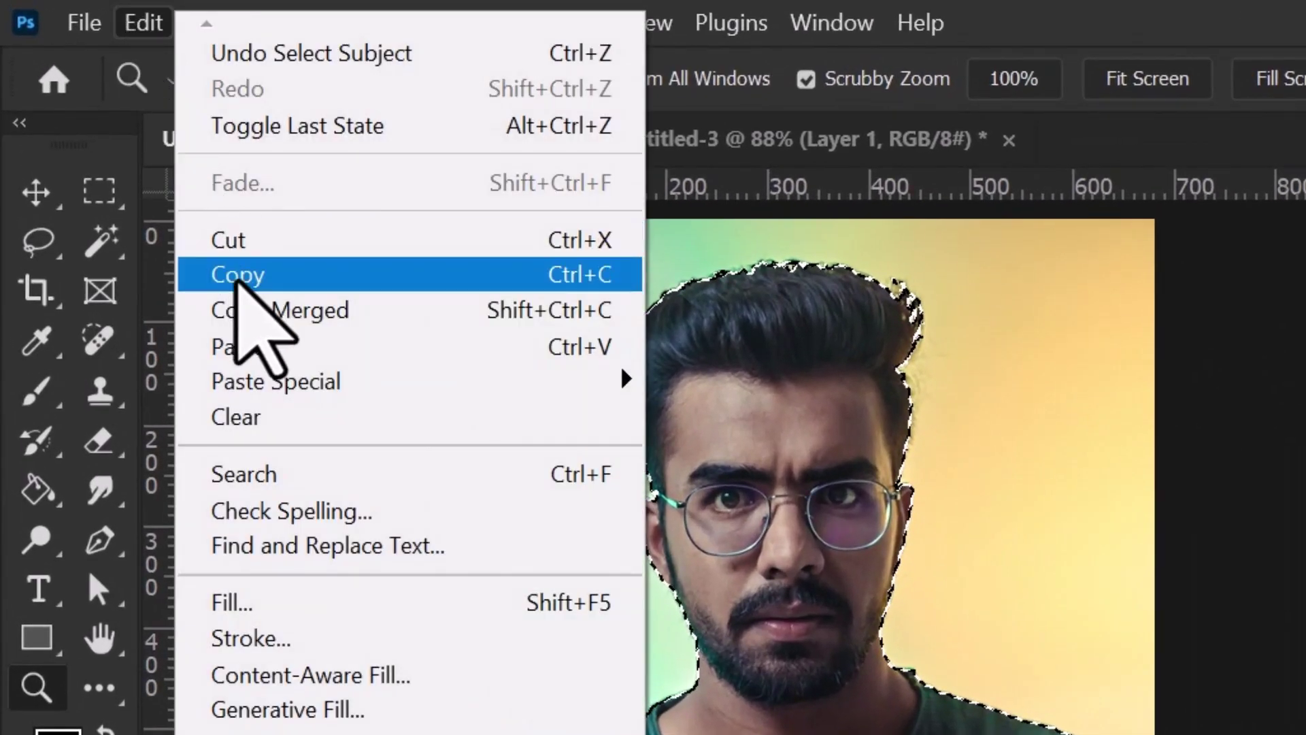
{"action": "left_click", "coordinate": [239, 276]}
Switch to the Untitled-3 document and paste the copied man over the group photo.
{"action": "left_click", "coordinate": [836, 138]}
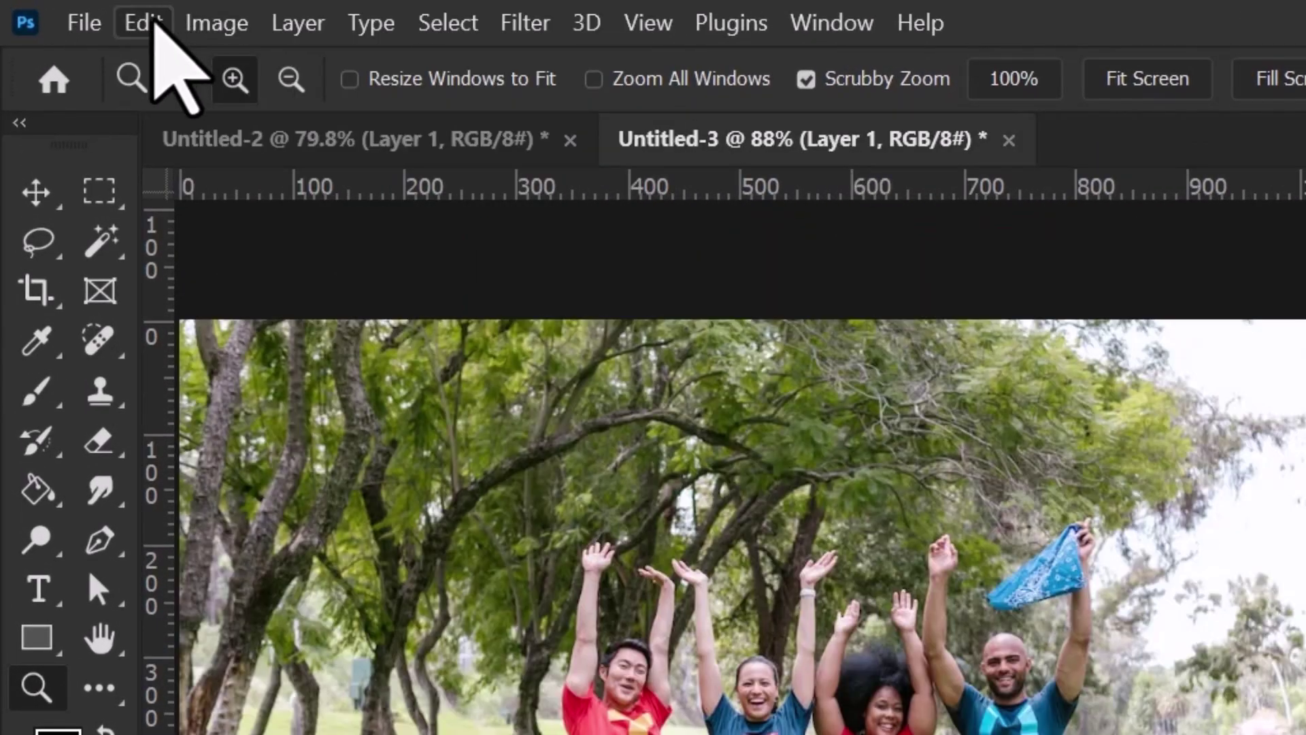
{"action": "left_click", "coordinate": [144, 22]}
{"action": "left_click", "coordinate": [306, 352]}
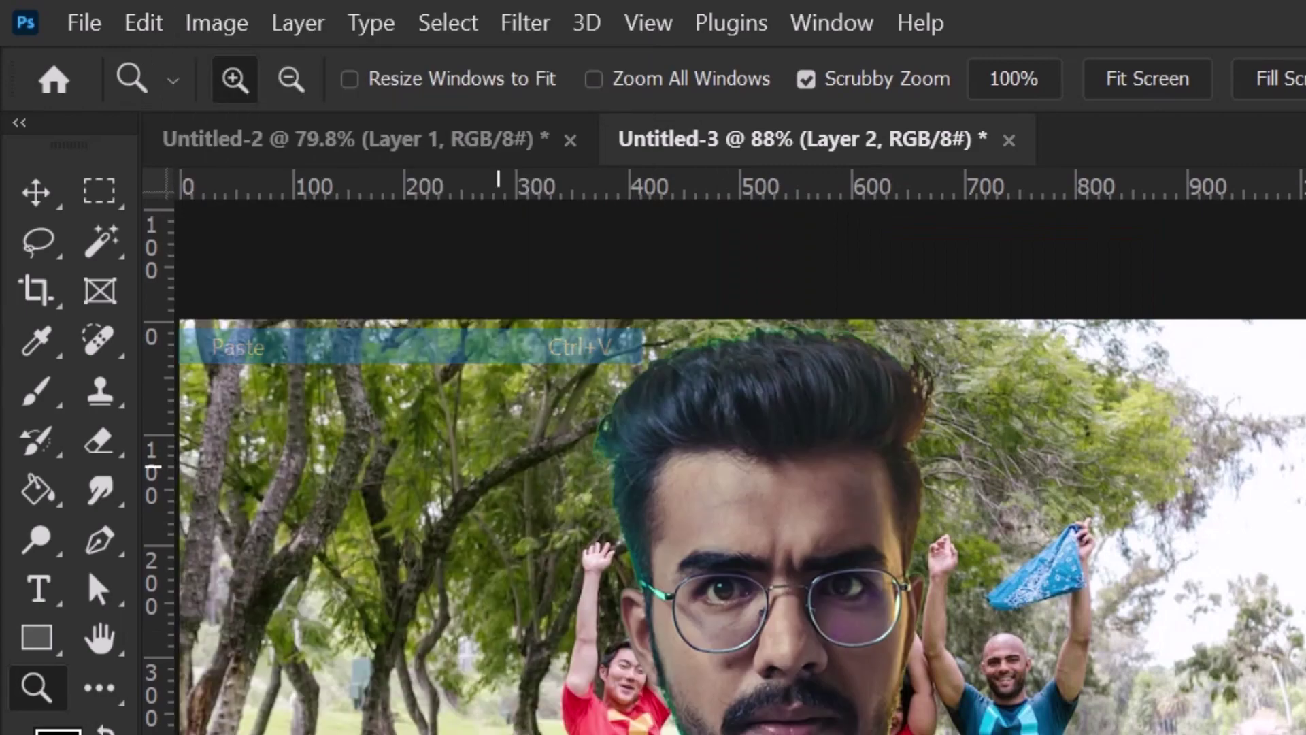
Scale the pasted man to about 68% and place him beside the group on the photo's left side.
{"action": "left_click_drag", "start_coordinate": [416, 502], "coordinate": [598, 467]}
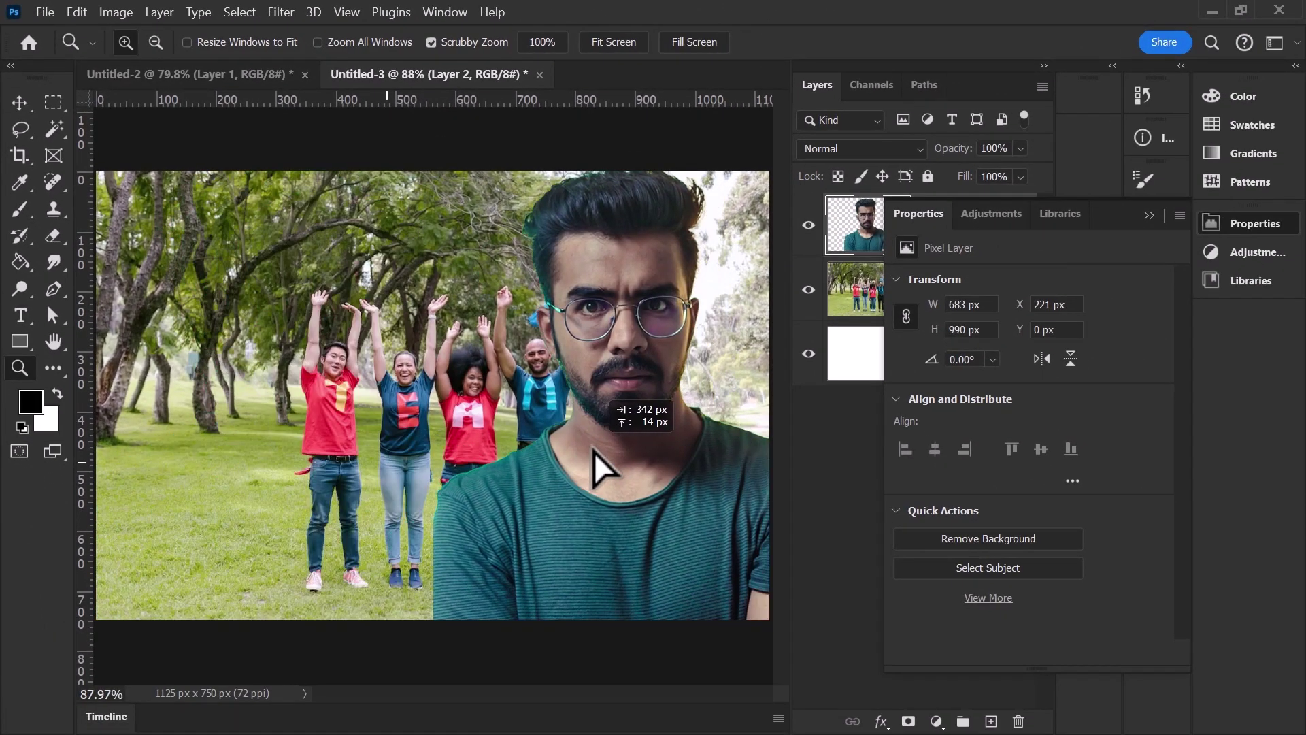
{"action": "key", "text": "ctrl+t"}
{"action": "left_click_drag", "start_coordinate": [417, 147], "coordinate": [323, 453]}
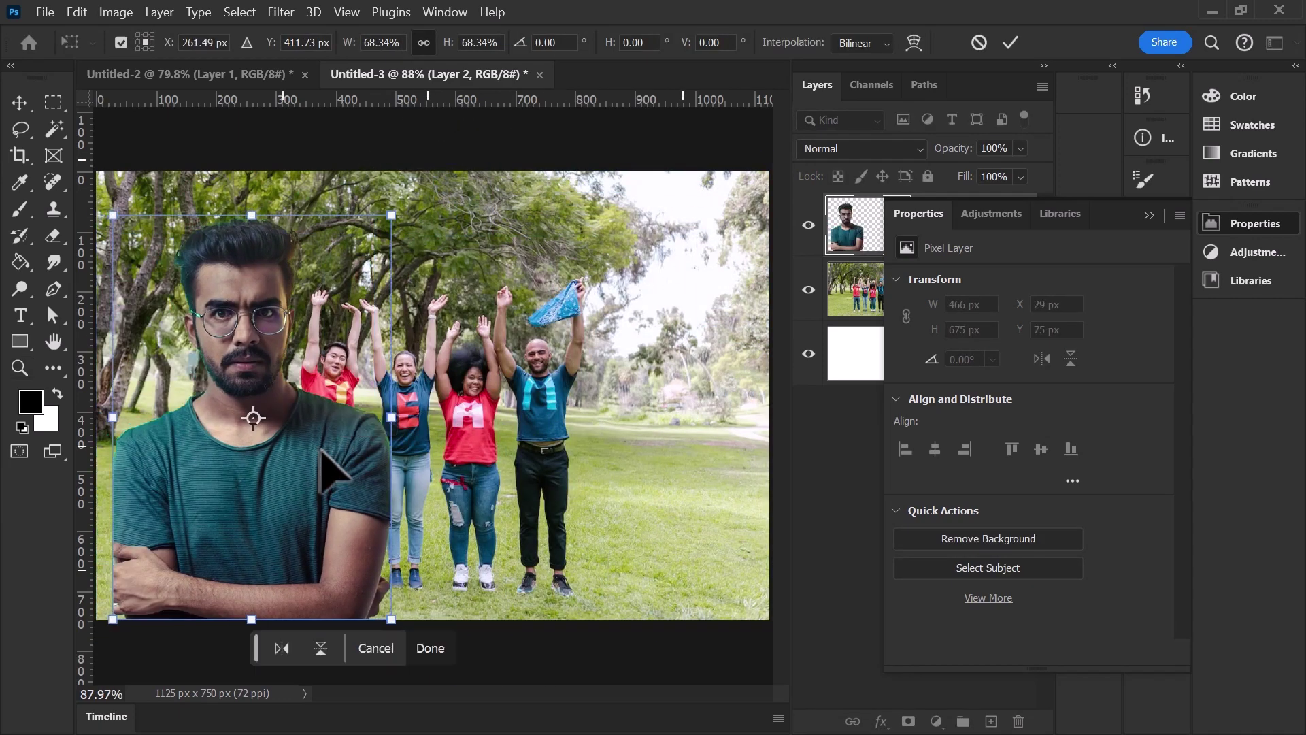
{"action": "key", "text": "Return"}
Examine the cutout edges around the man's hair, ears, glasses and jaw for leftover background colour.
{"action": "key", "text": "z"}
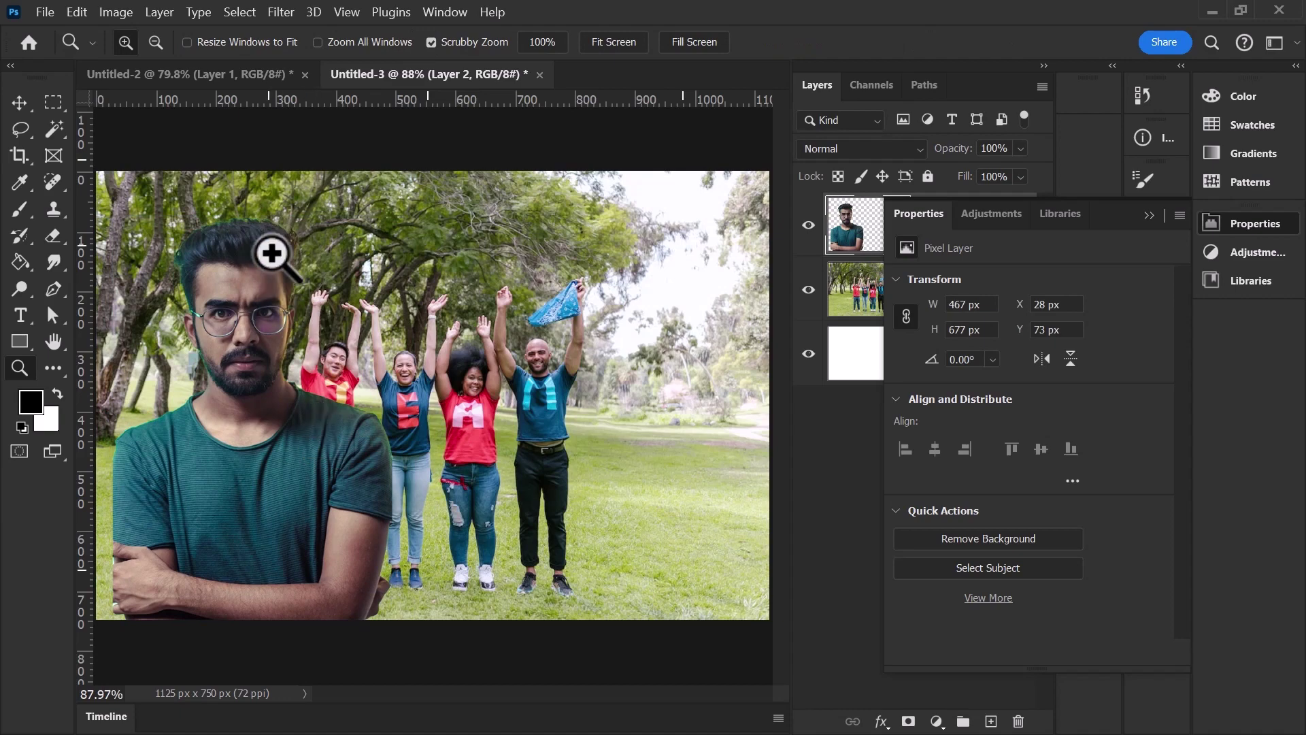
{"action": "left_click_drag", "start_coordinate": [271, 254], "coordinate": [362, 443]}
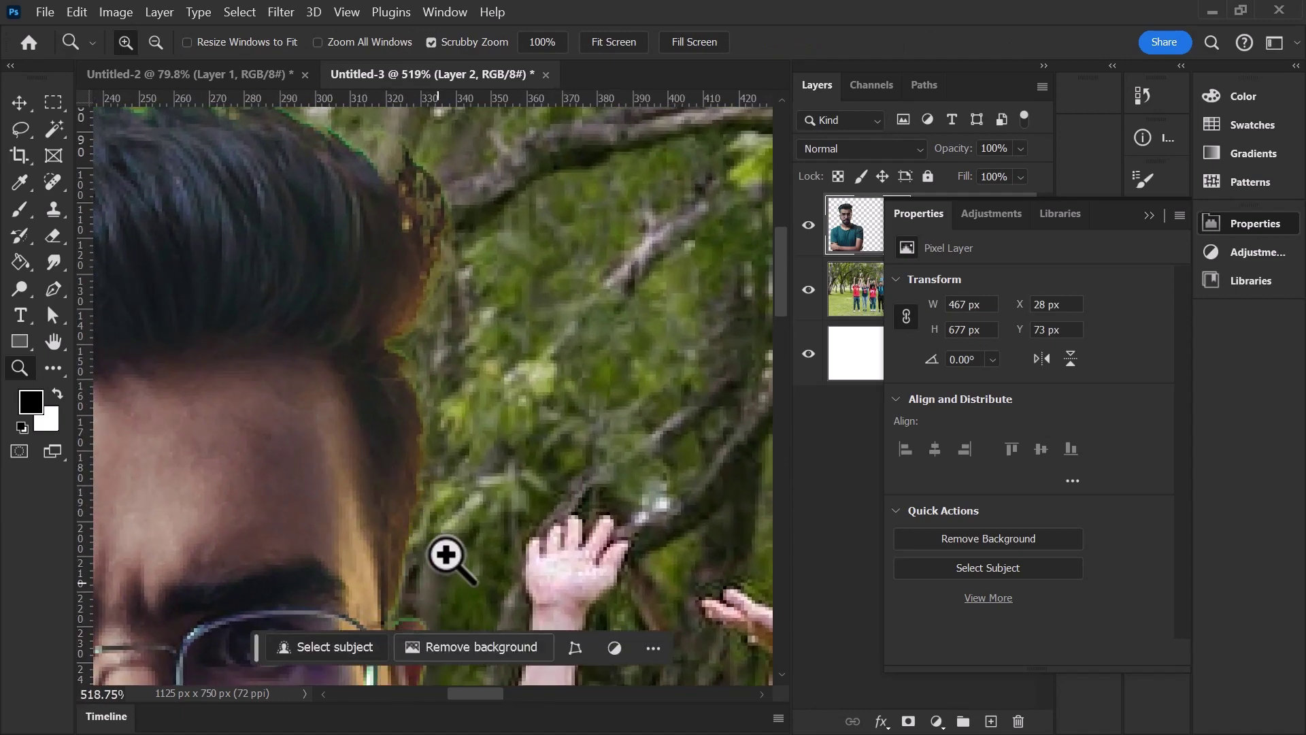
{"action": "left_click_drag", "start_coordinate": [499, 447], "coordinate": [541, 299]}
{"action": "left_click_drag", "start_coordinate": [433, 523], "coordinate": [476, 386]}
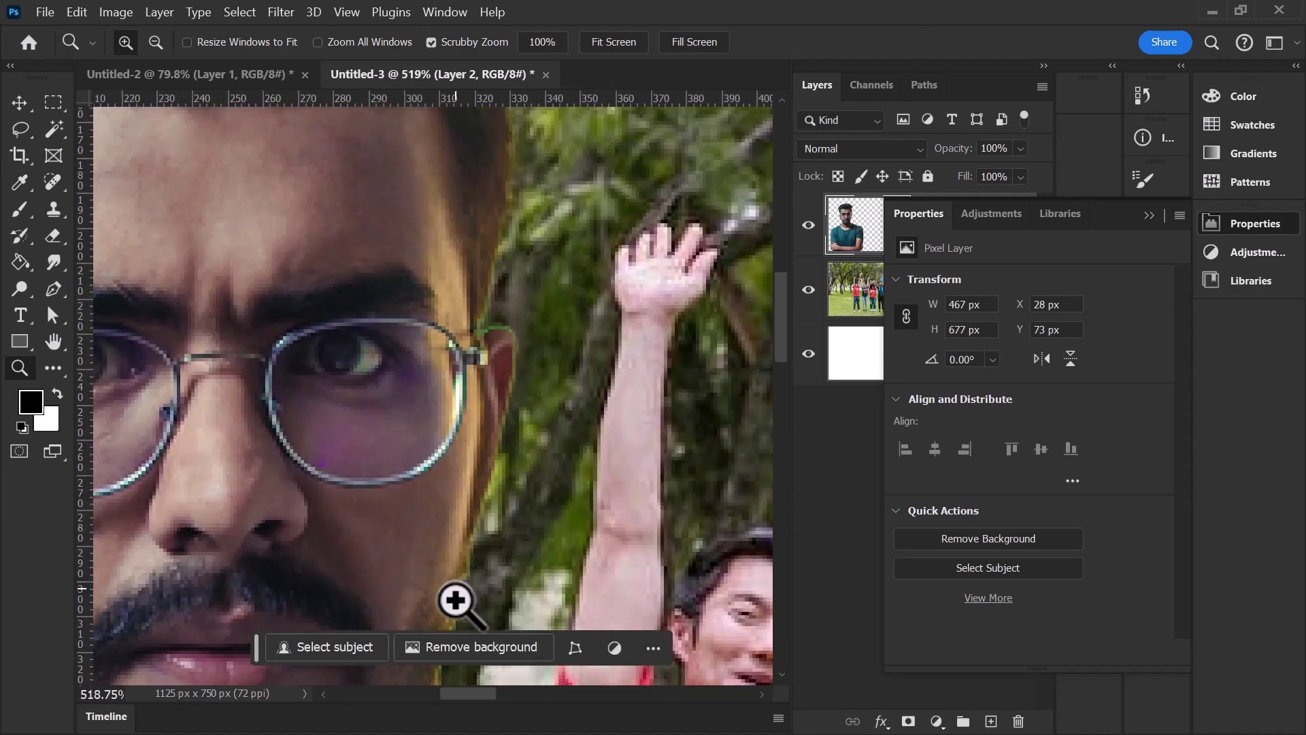
{"action": "left_click_drag", "start_coordinate": [230, 486], "coordinate": [655, 376]}
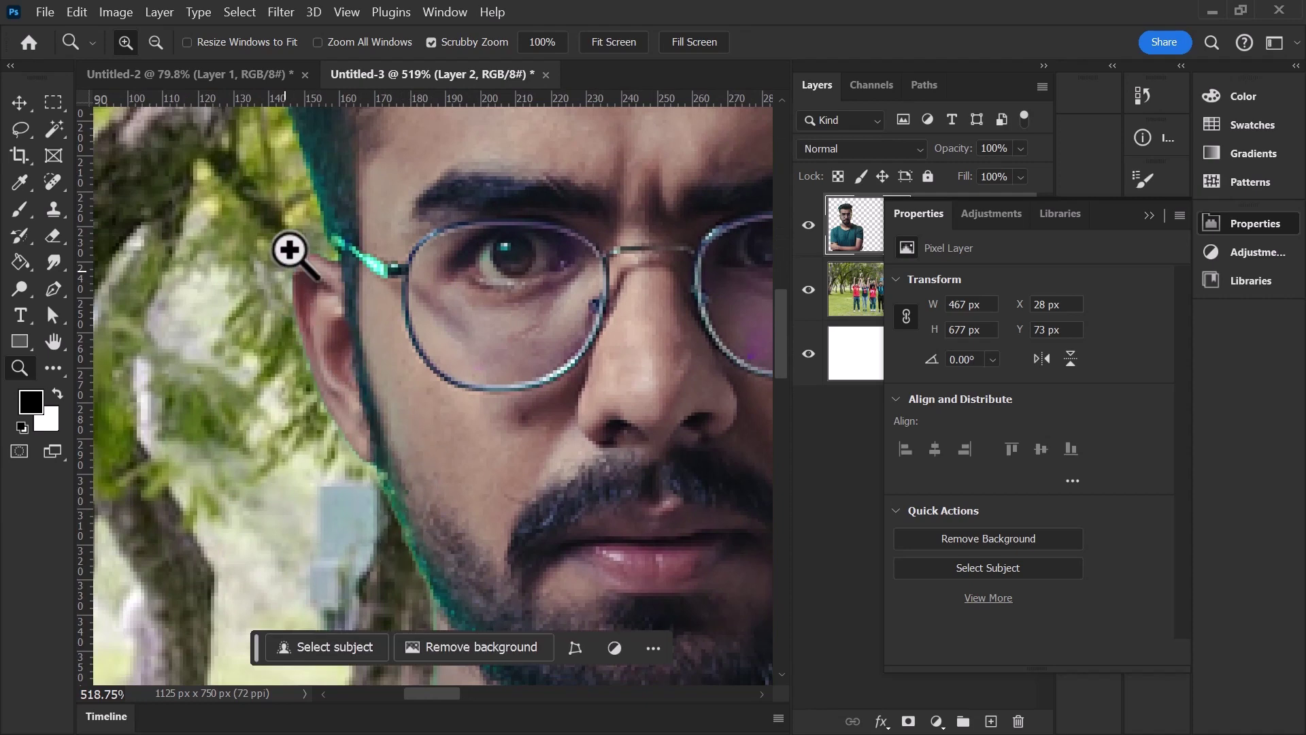
{"action": "left_click_drag", "start_coordinate": [413, 330], "coordinate": [338, 300]}
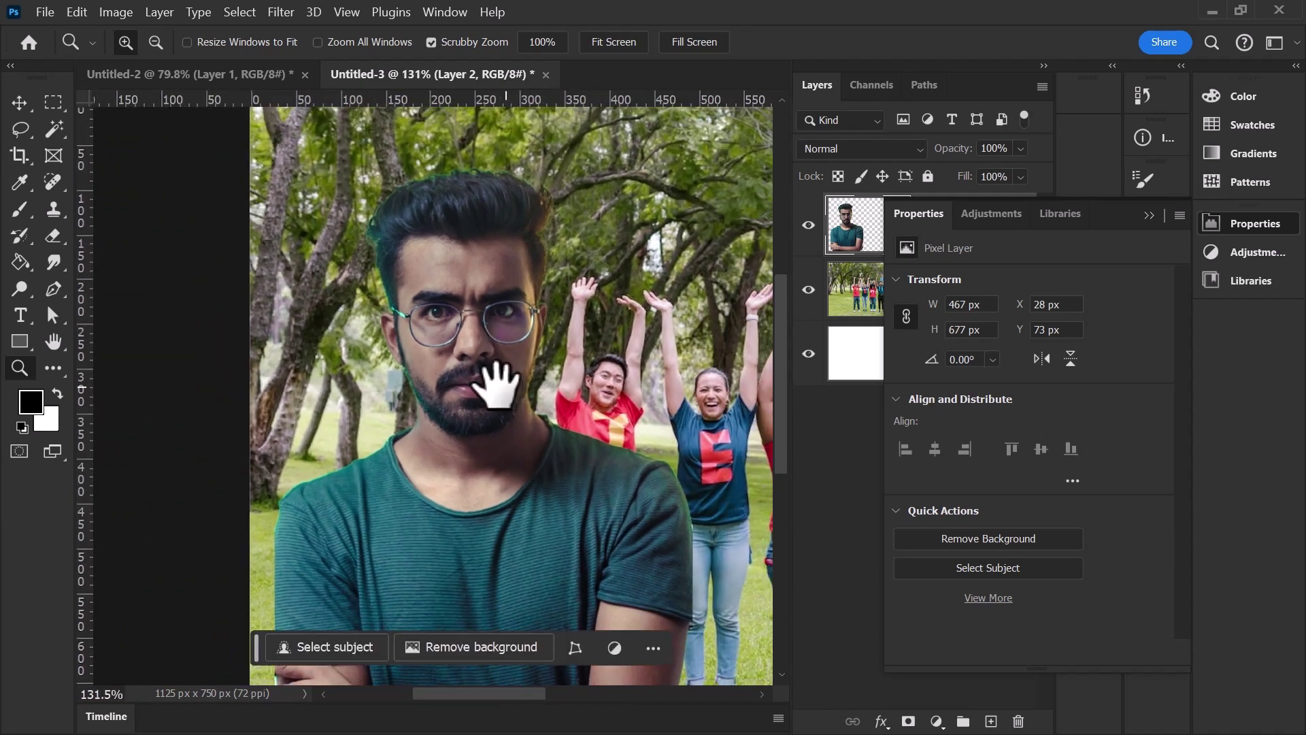
{"action": "left_click_drag", "start_coordinate": [496, 379], "coordinate": [403, 334]}
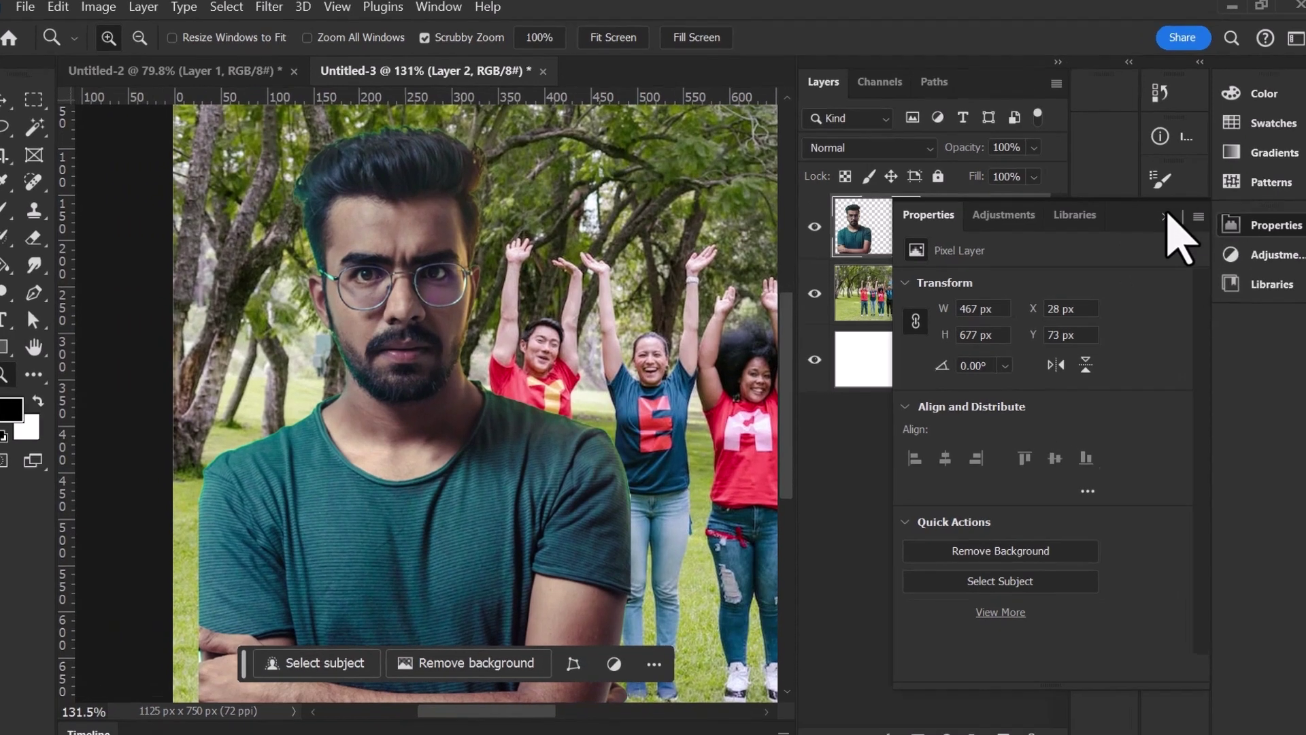
Load the outline of Layer 2 as a selection and expand it by 1 pixel.
{"action": "left_click", "coordinate": [1150, 215]}
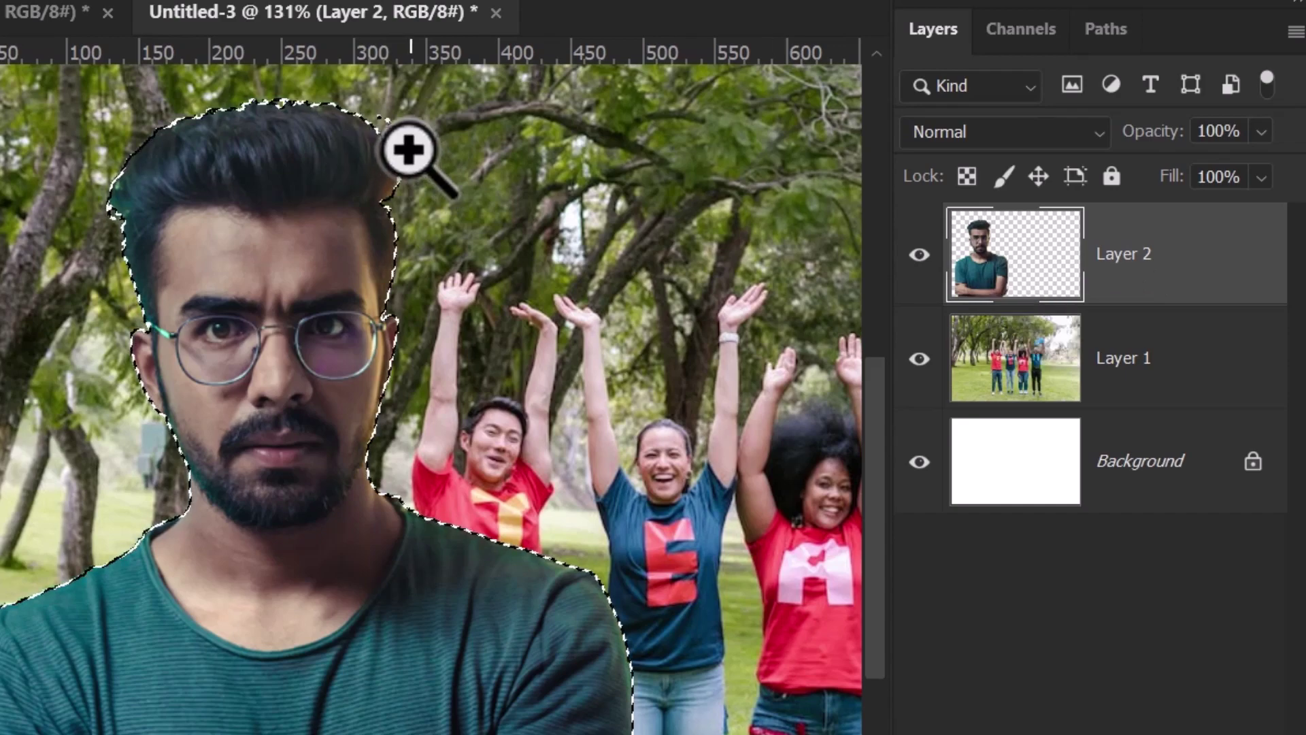
{"action": "left_click_drag", "start_coordinate": [414, 173], "coordinate": [477, 344]}
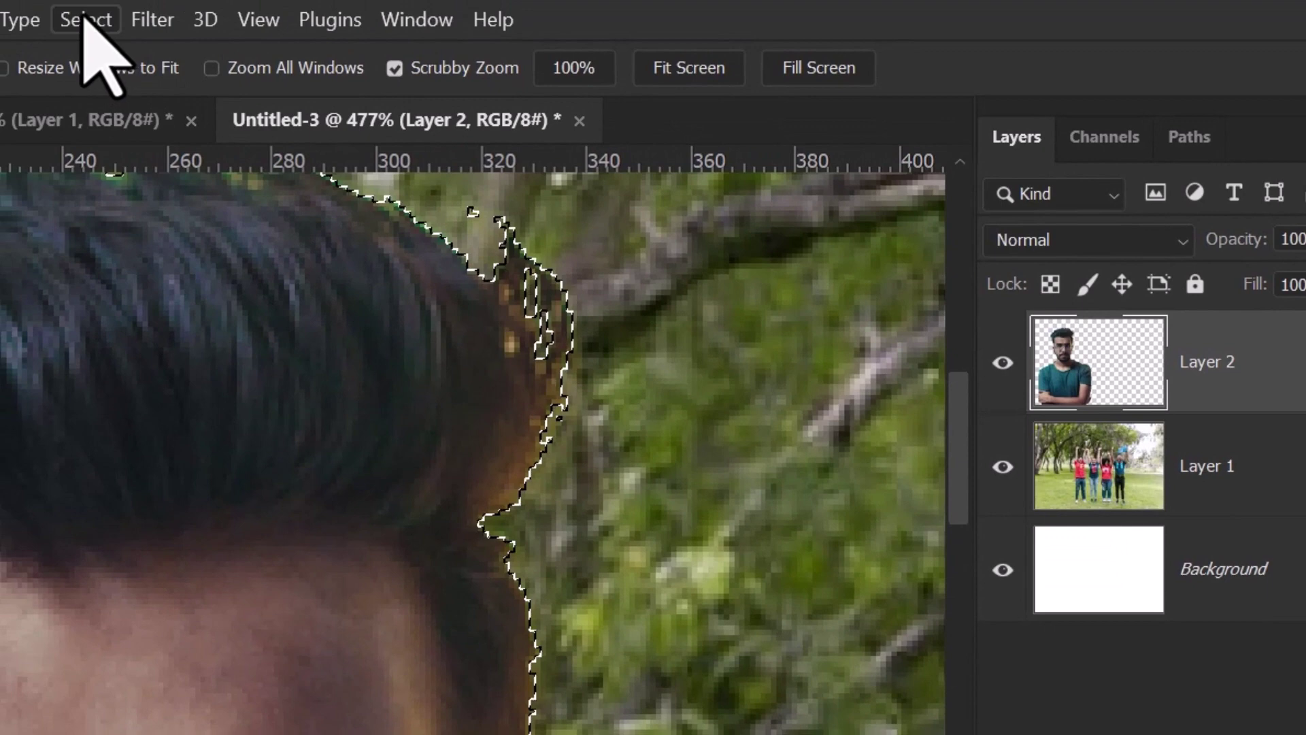
{"action": "left_click", "coordinate": [86, 21]}
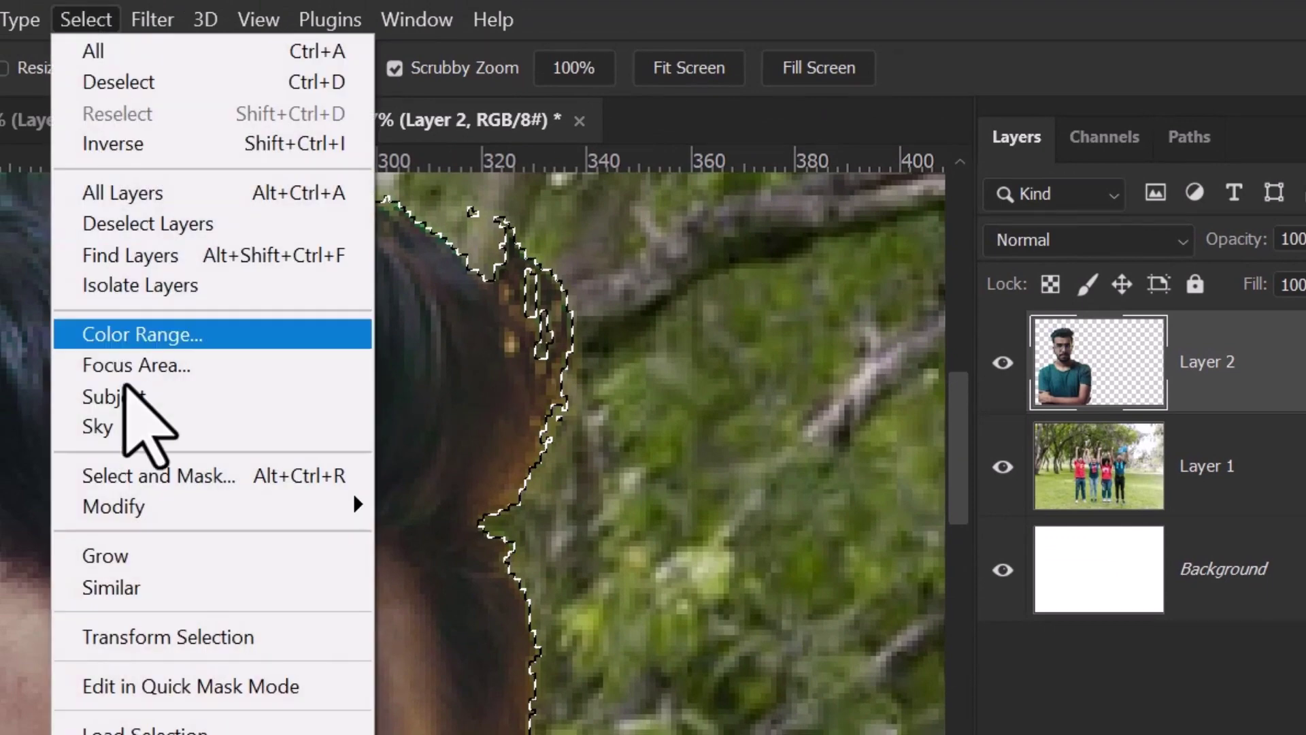
{"action": "mouse_move", "coordinate": [229, 507]}
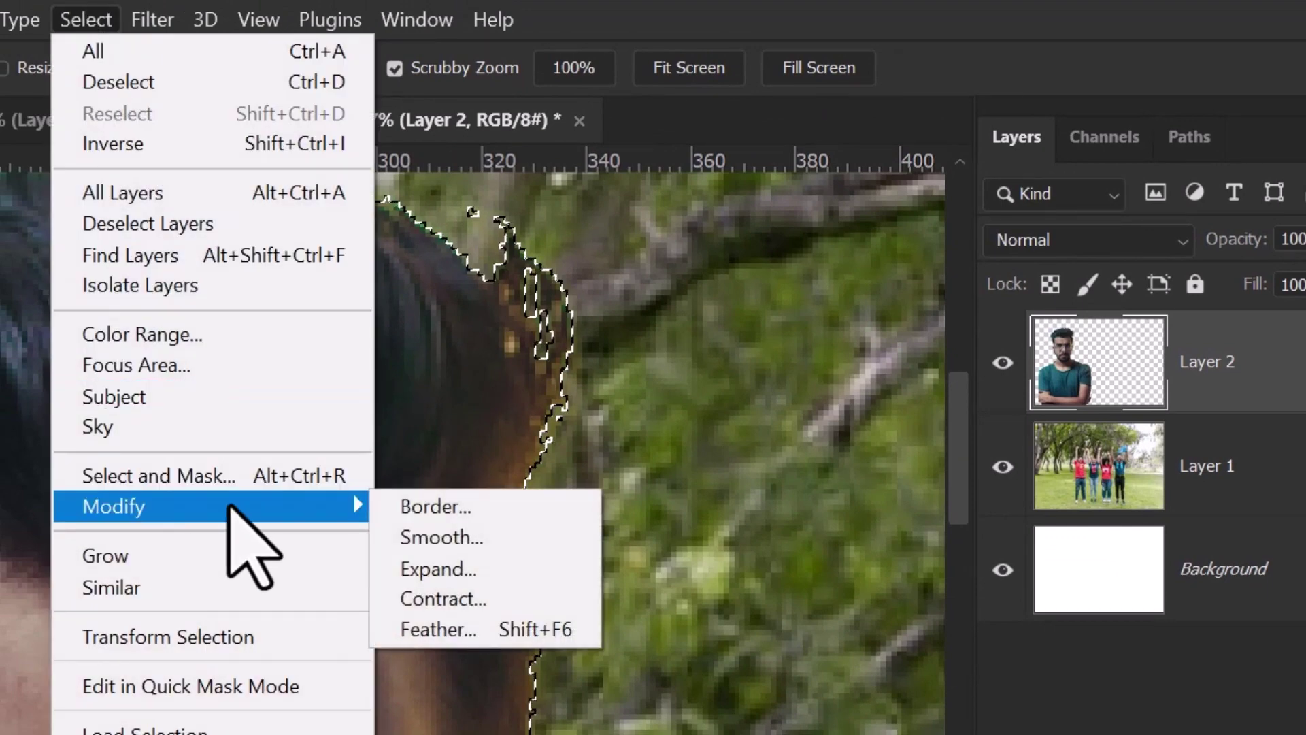
{"action": "left_click", "coordinate": [476, 569]}
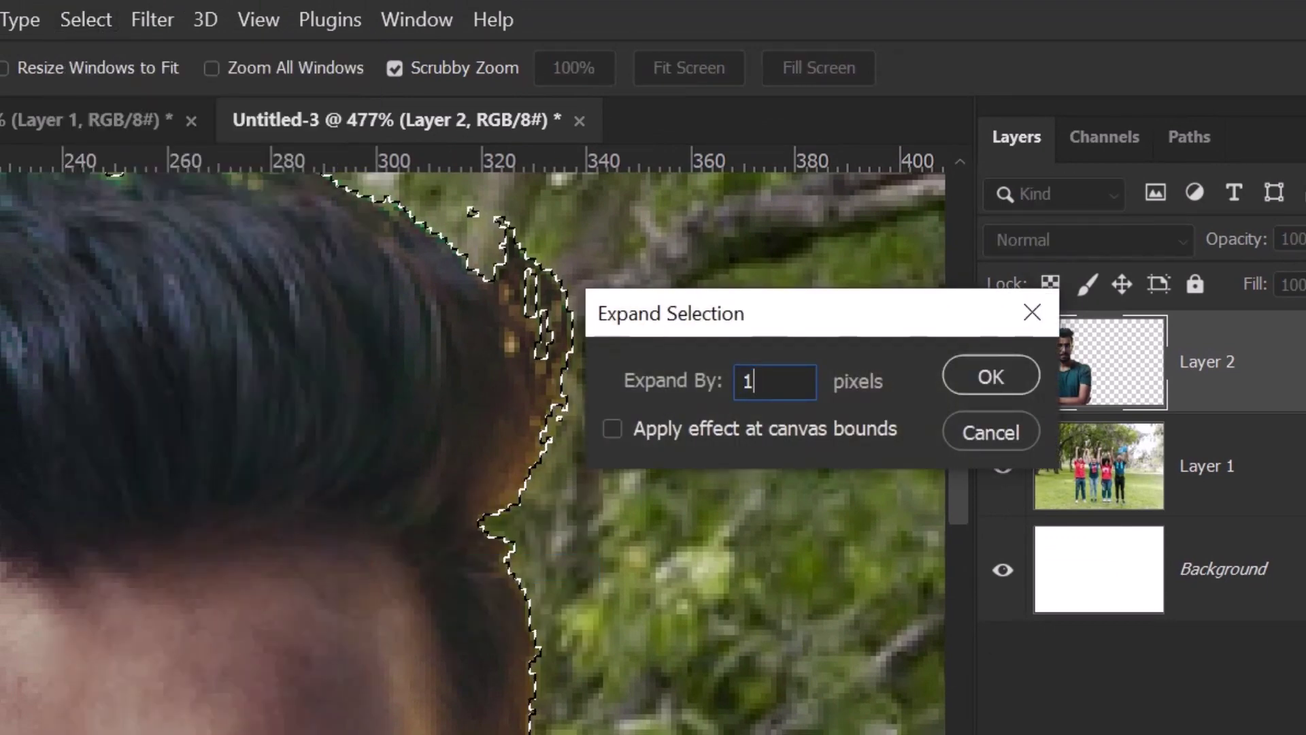
{"action": "type", "text": "1"}
{"action": "left_click", "coordinate": [991, 376]}
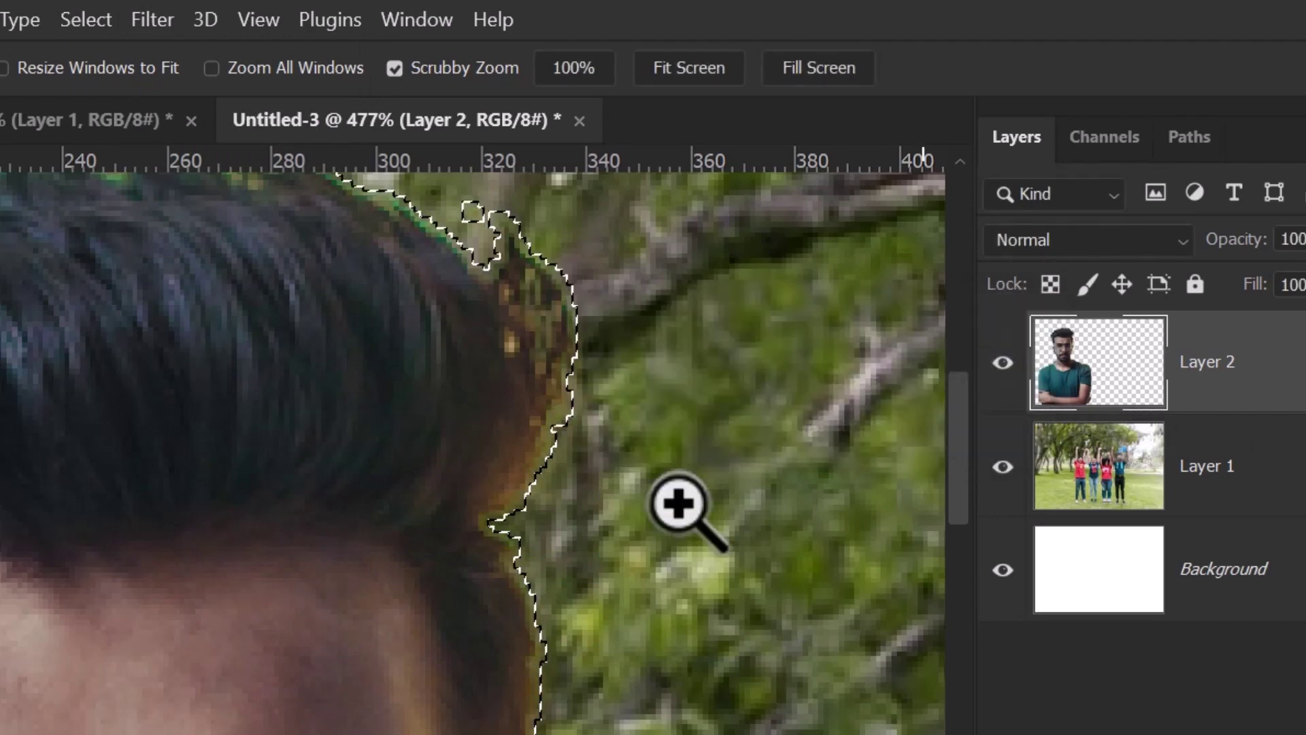
Subtract Layer 2's own outline from the expanded selection to leave only a thin border around the man.
{"action": "left_click_drag", "start_coordinate": [481, 554], "coordinate": [356, 592]}
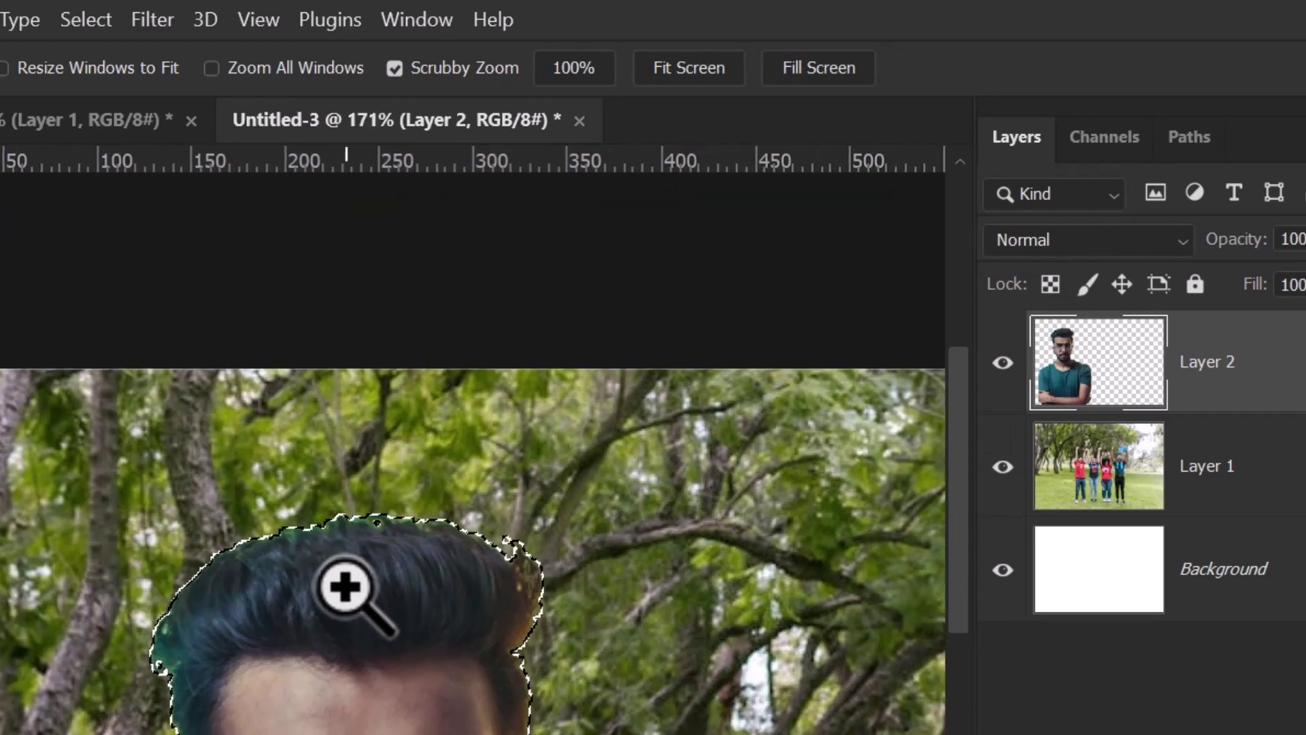
{"action": "left_click_drag", "start_coordinate": [417, 633], "coordinate": [423, 569]}
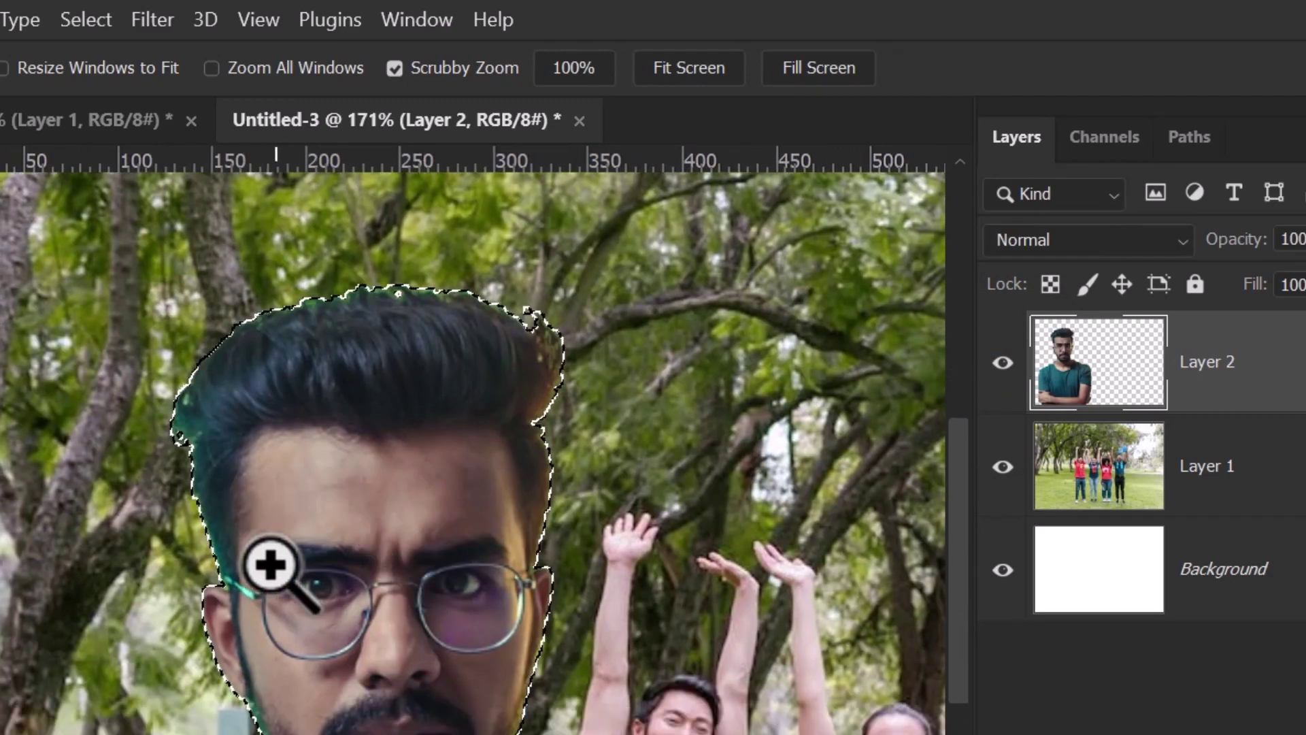
{"action": "left_click_drag", "start_coordinate": [269, 564], "coordinate": [375, 671]}
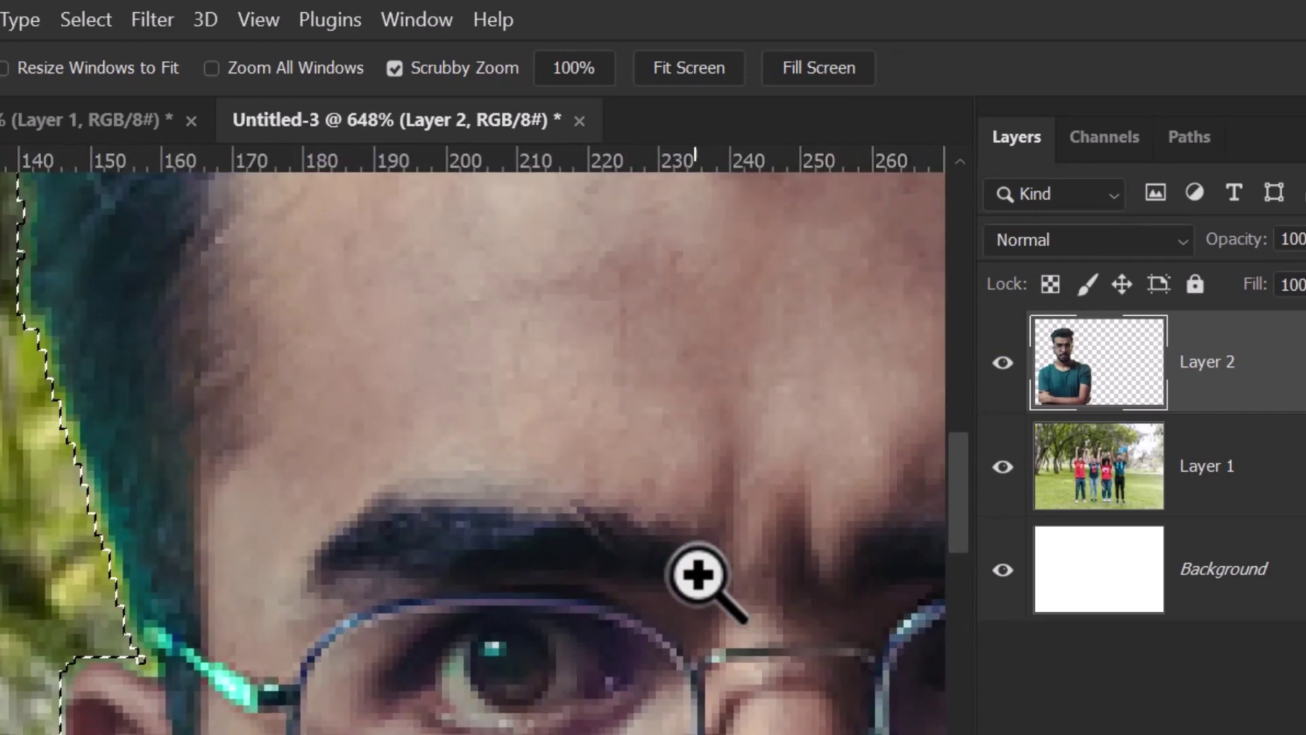
{"action": "left_click_drag", "start_coordinate": [289, 487], "coordinate": [244, 467]}
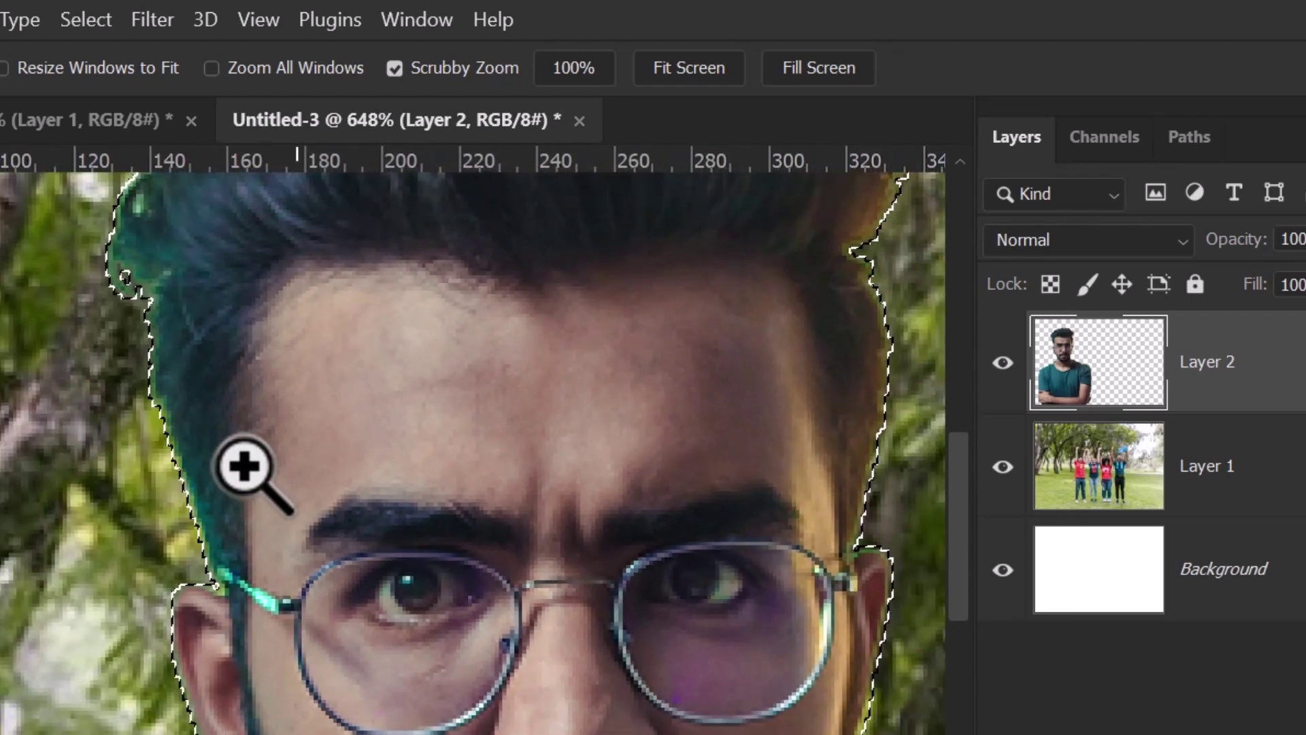
{"action": "left_click_drag", "start_coordinate": [1119, 343], "coordinate": [1107, 362]}
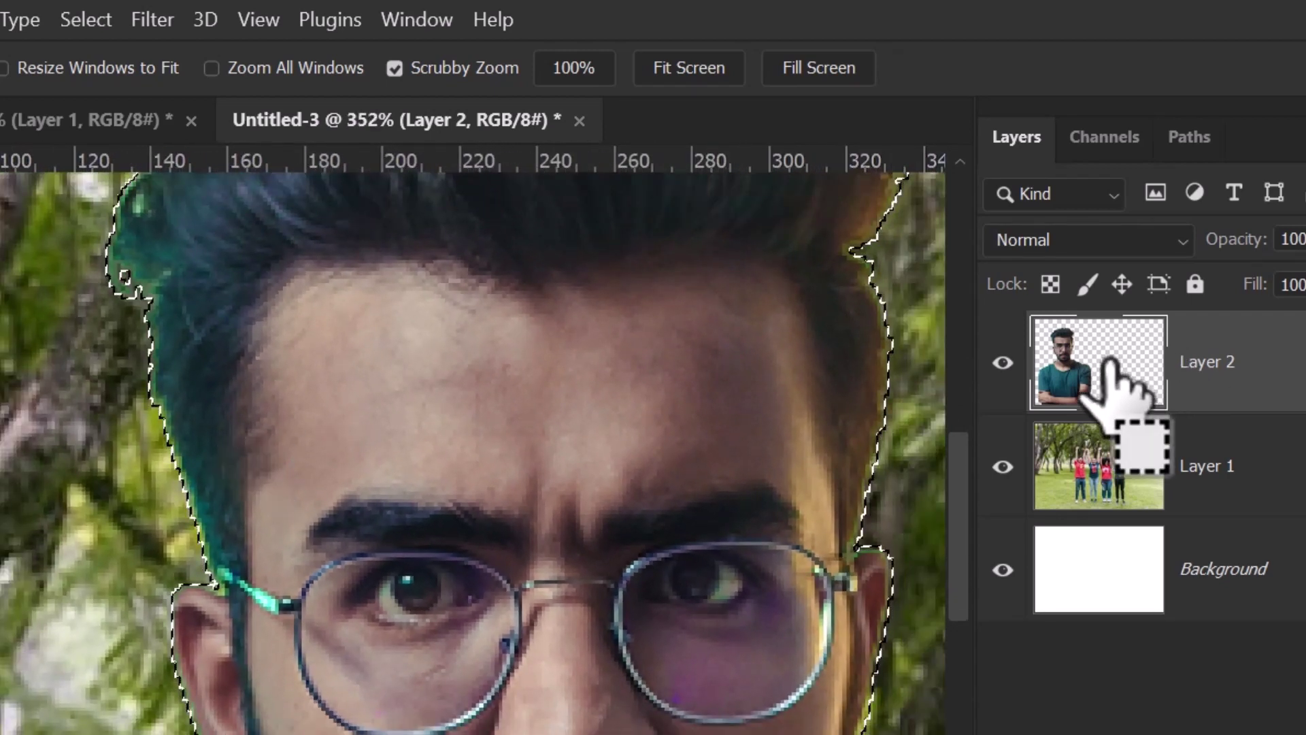
{"action": "left_click", "coordinate": [1072, 355], "text": "ctrl+alt"}
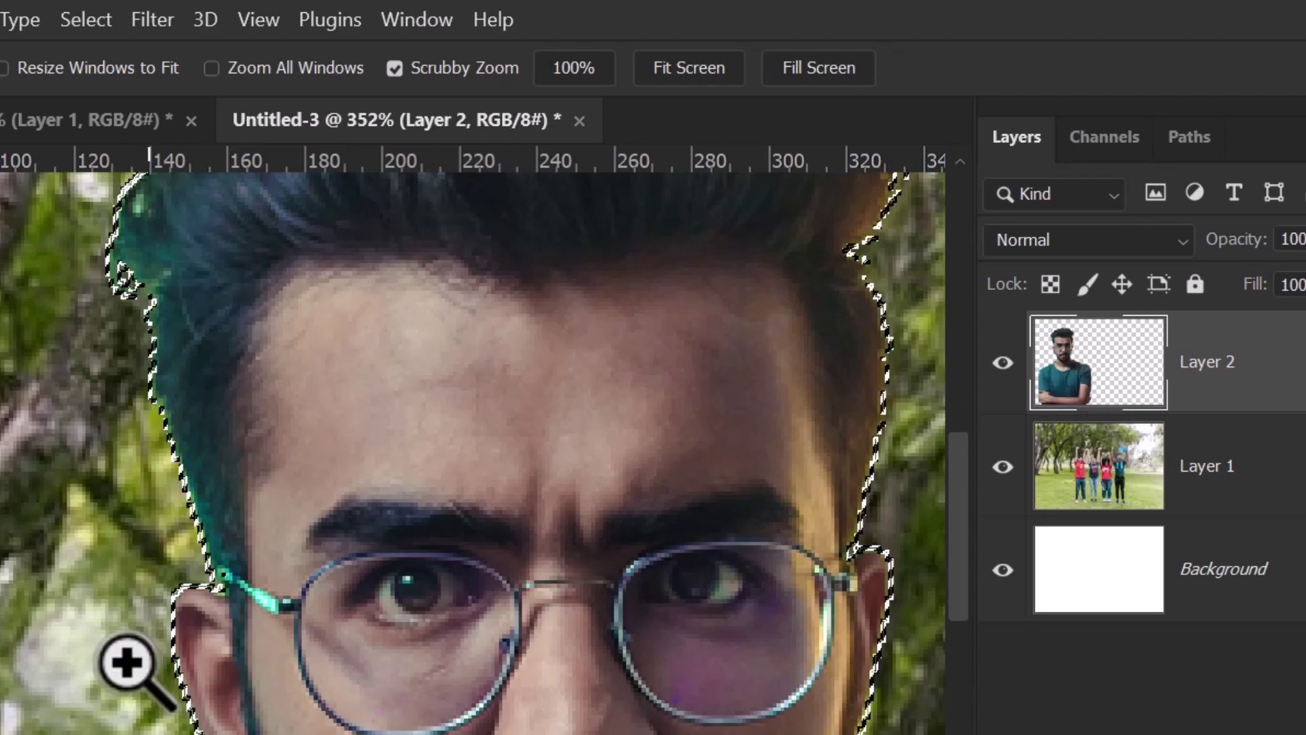
Examine the border selection beside the hair in Quick Mask as a red overlay and in greyscale, and return to normal mode.
{"action": "left_click_drag", "start_coordinate": [130, 413], "coordinate": [292, 606]}
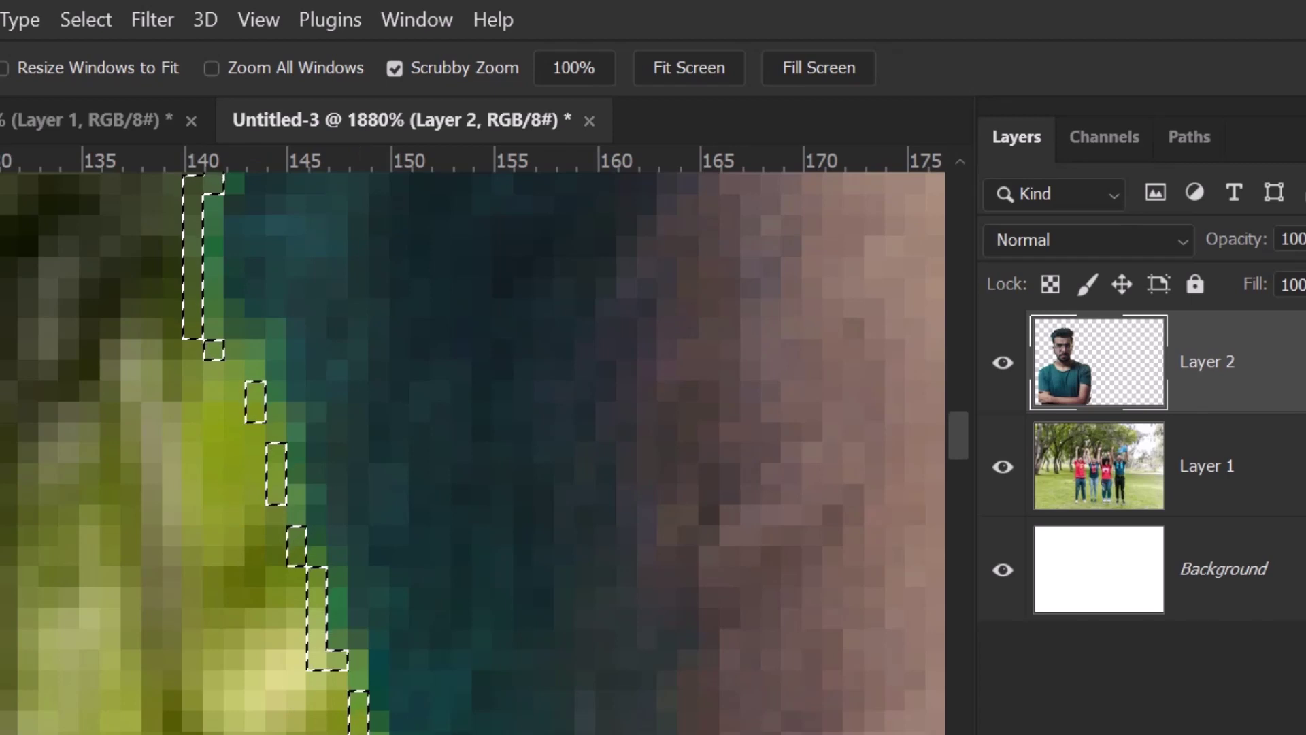
{"action": "key", "text": "q"}
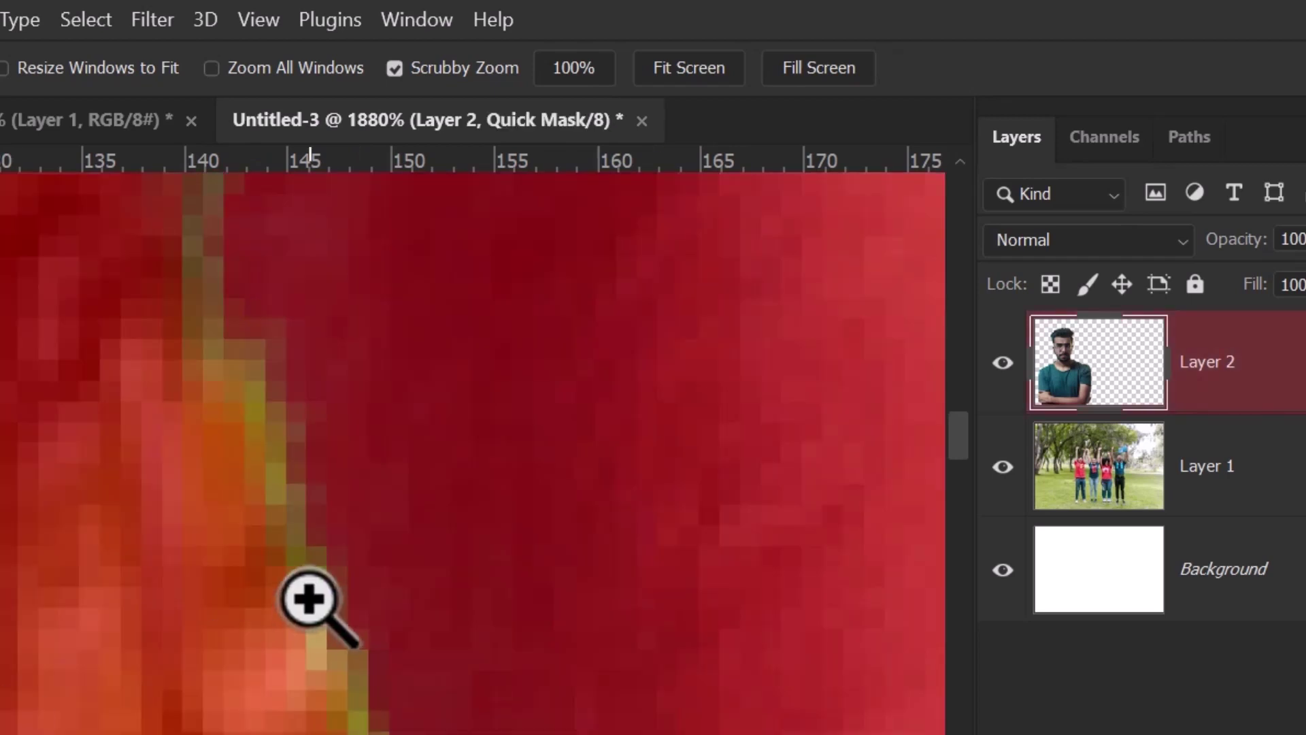
{"action": "key", "text": "grave"}
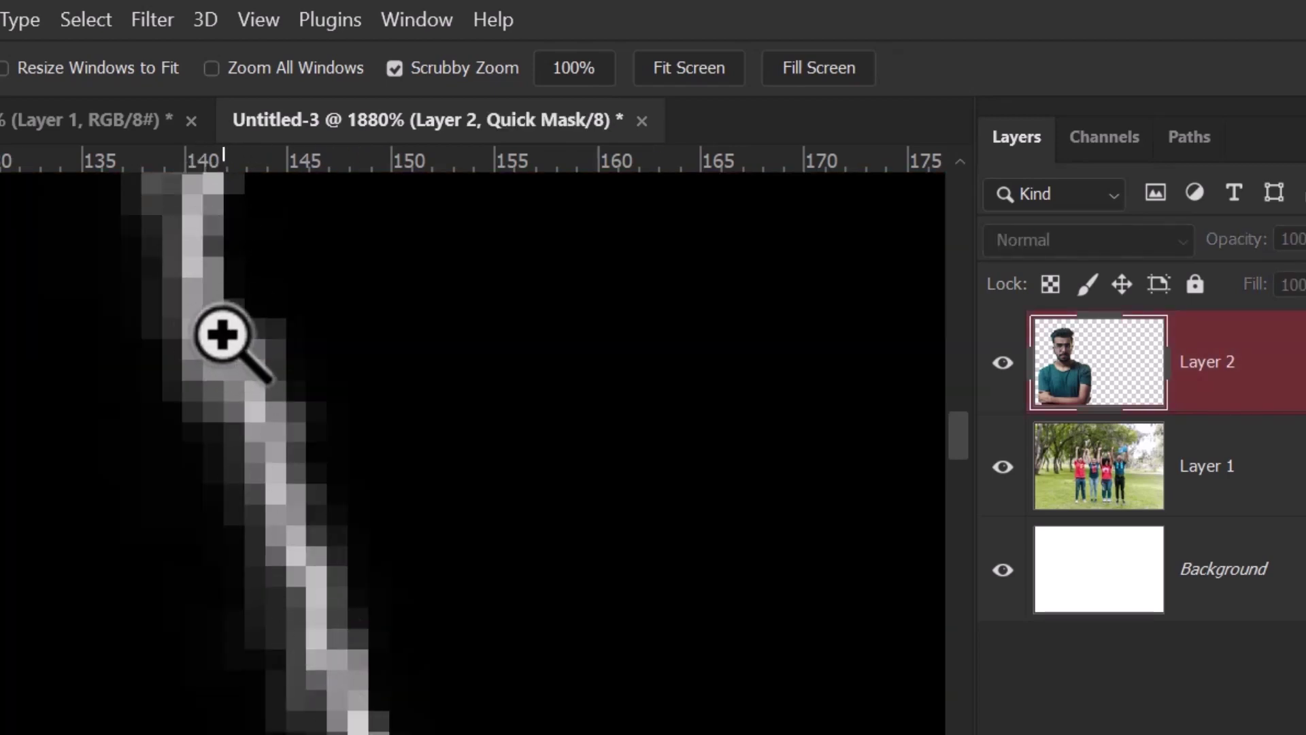
{"action": "key", "text": "grave"}
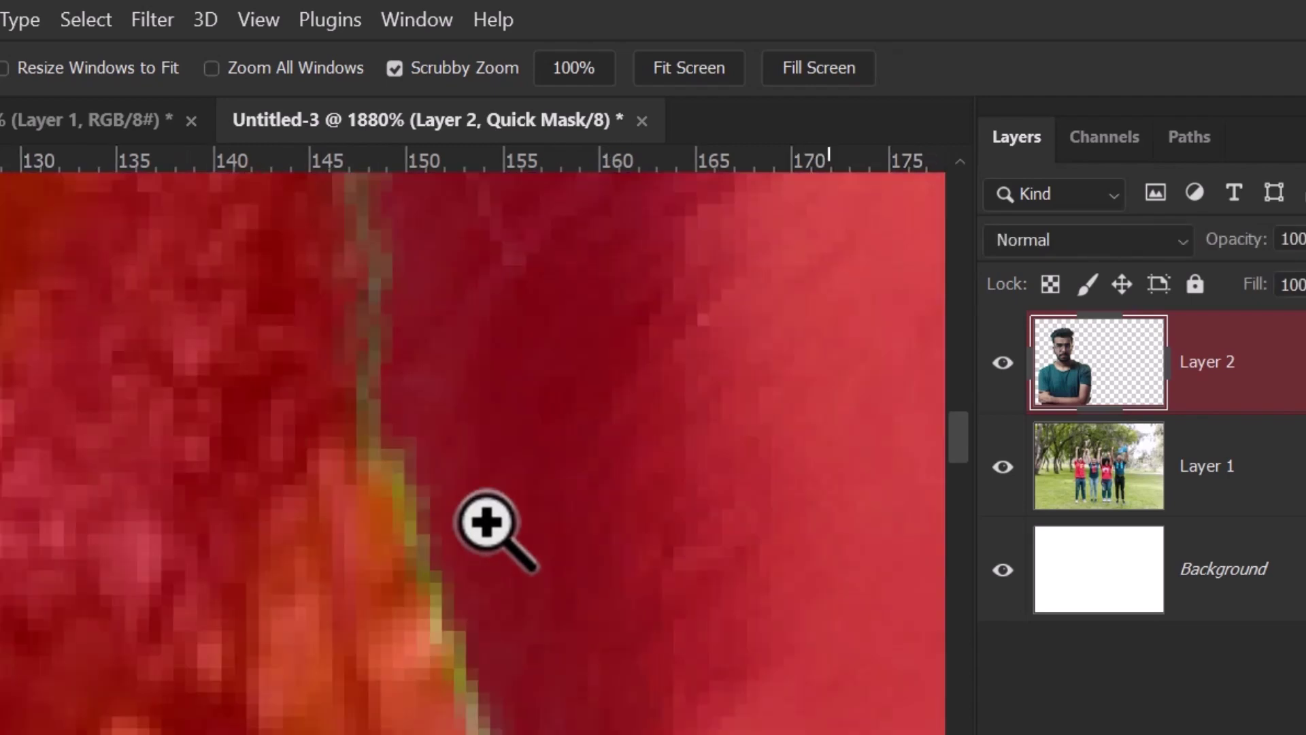
{"action": "left_click_drag", "start_coordinate": [490, 525], "coordinate": [384, 445]}
{"action": "key", "text": "q"}
Expand the border selection around the man by 3 pixels.
{"action": "left_click_drag", "start_coordinate": [753, 694], "coordinate": [357, 532]}
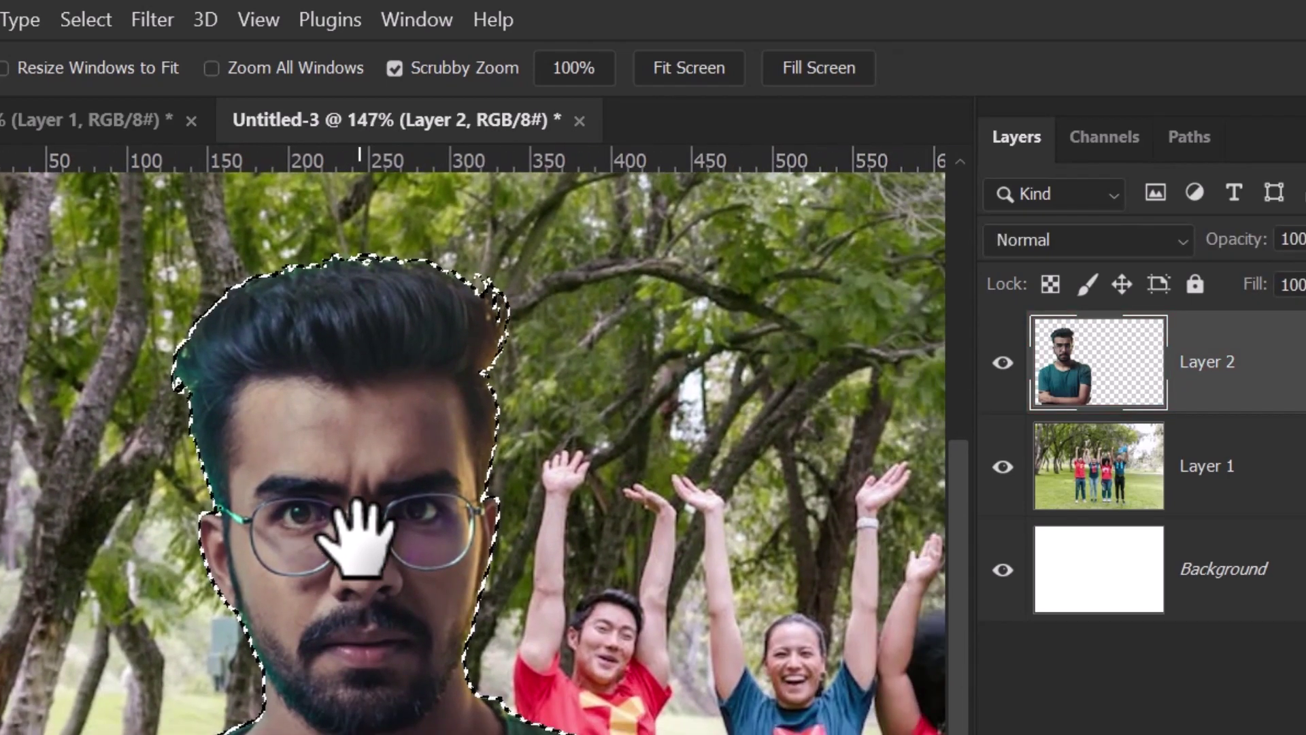
{"action": "left_click_drag", "start_coordinate": [483, 392], "coordinate": [547, 523]}
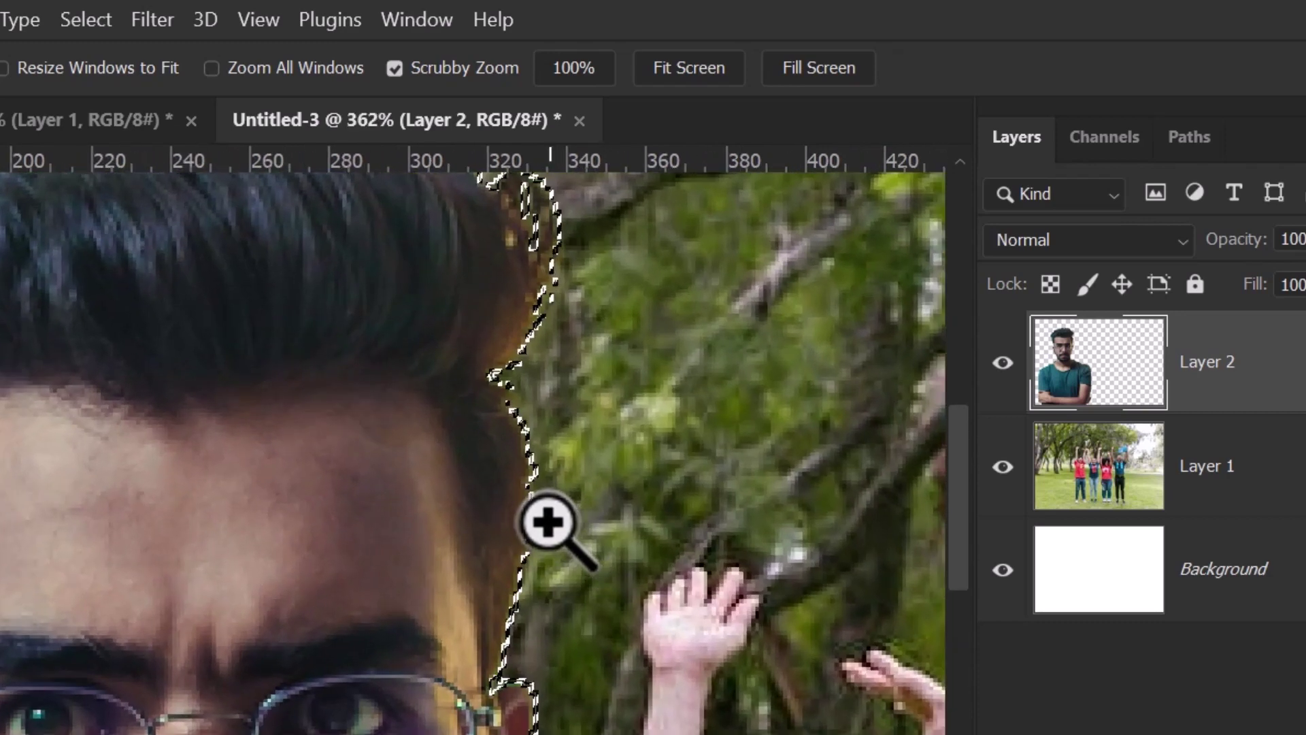
{"action": "left_click", "coordinate": [81, 20]}
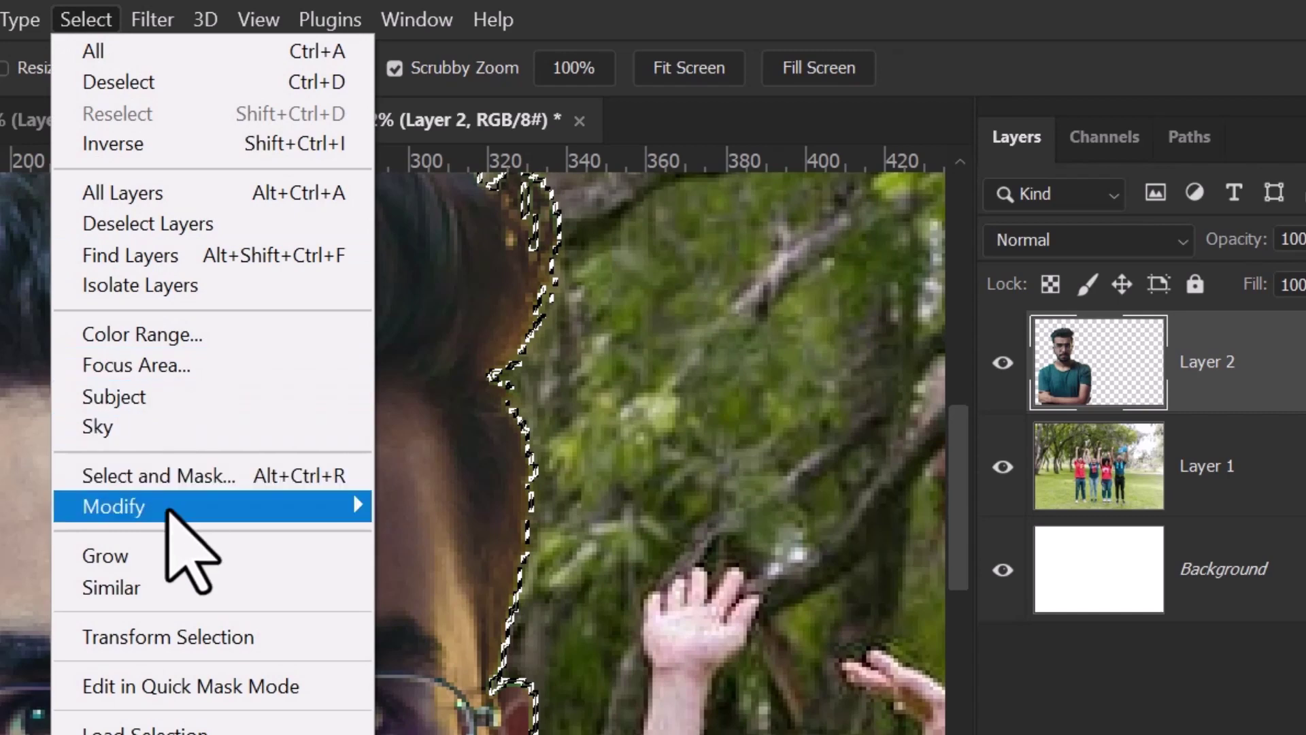
{"action": "mouse_move", "coordinate": [168, 515]}
{"action": "left_click", "coordinate": [509, 567]}
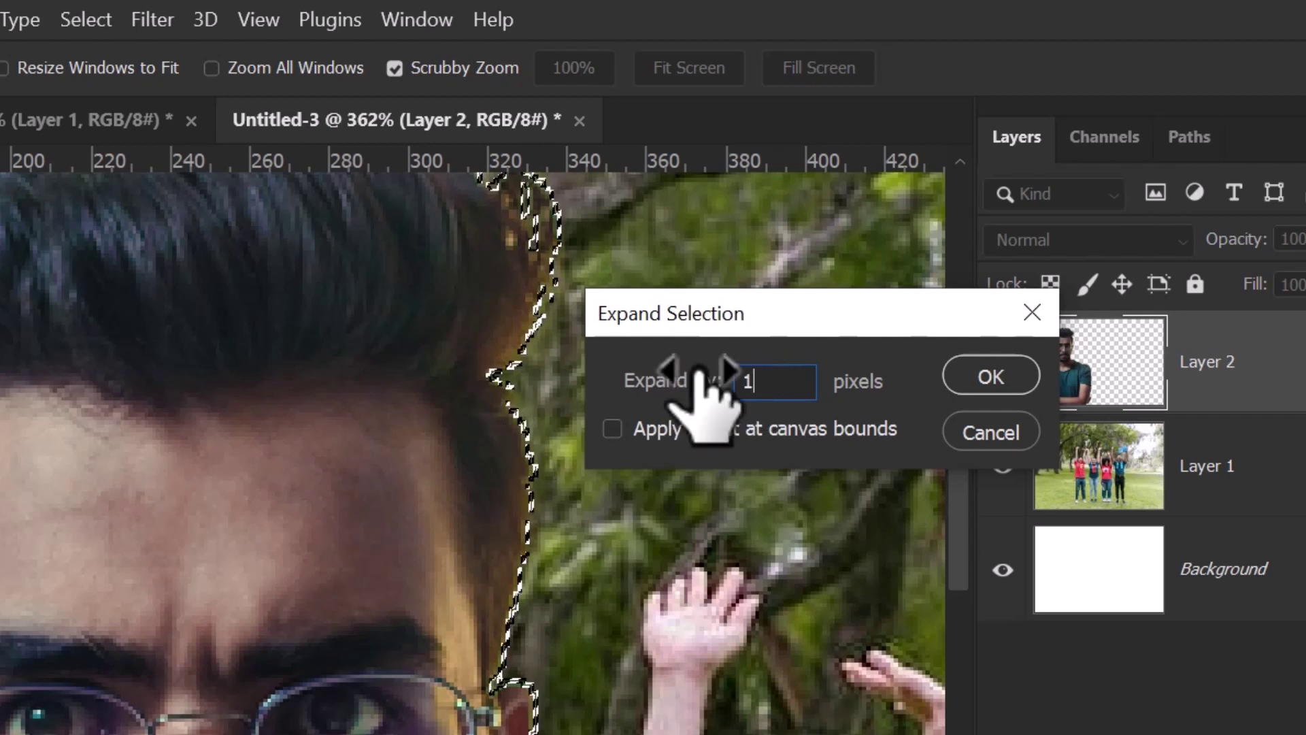
{"action": "left_click_drag", "start_coordinate": [700, 371], "coordinate": [670, 365]}
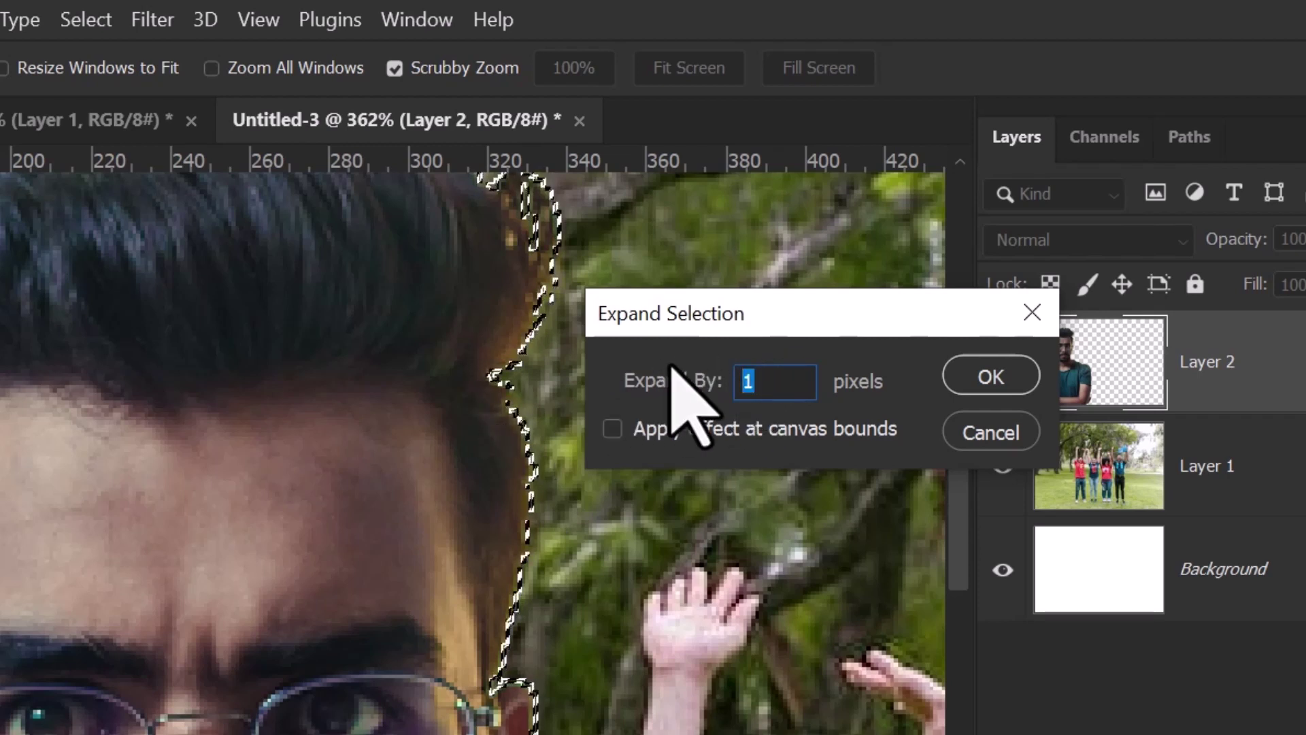
{"action": "left_click", "coordinate": [993, 378]}
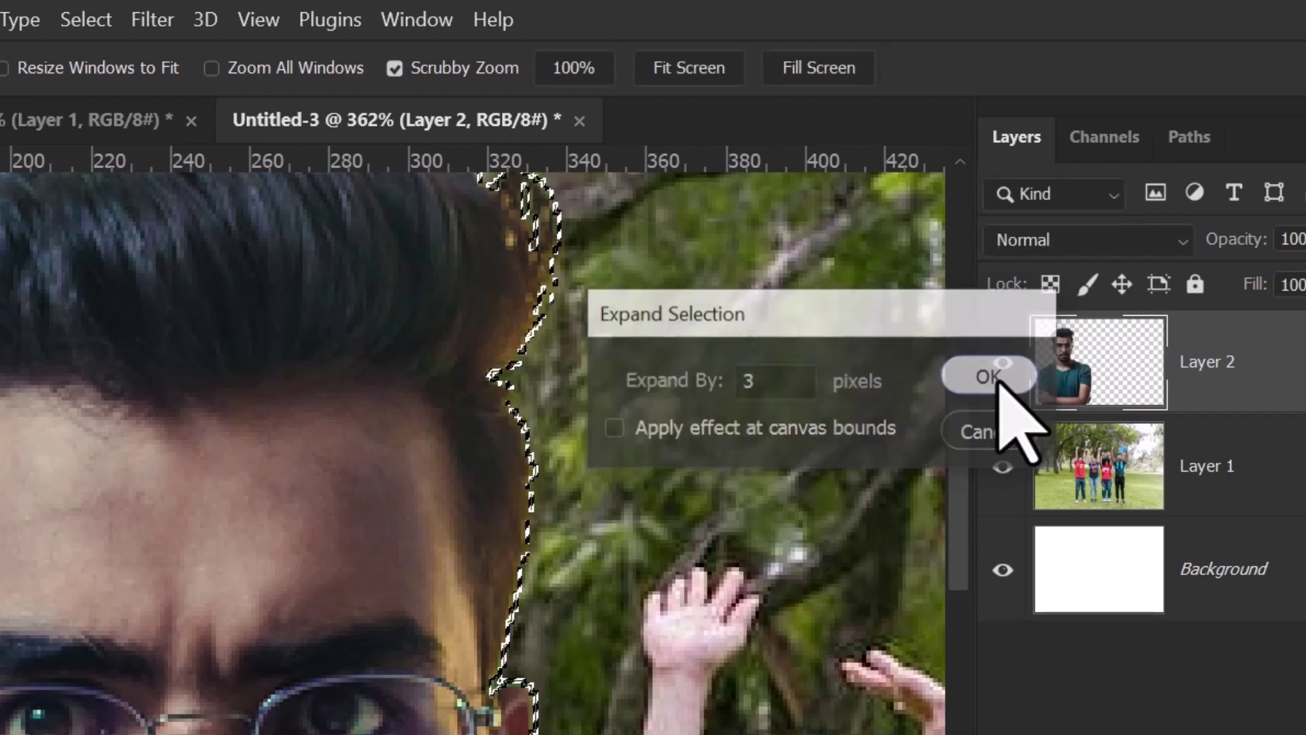
Undo the 3-pixel expansion of the border selection and expand the selection by 2 pixels instead.
{"action": "left_click_drag", "start_coordinate": [443, 619], "coordinate": [619, 660]}
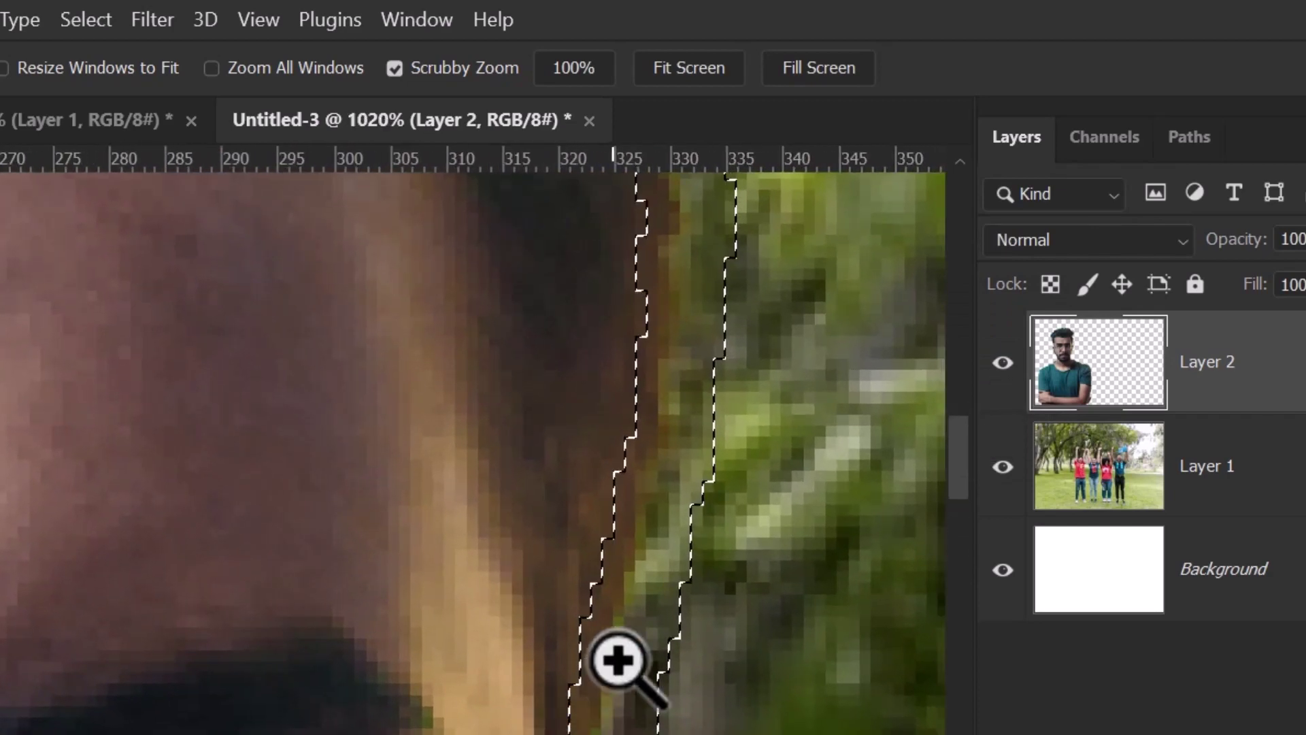
{"action": "left_click_drag", "start_coordinate": [752, 184], "coordinate": [708, 204]}
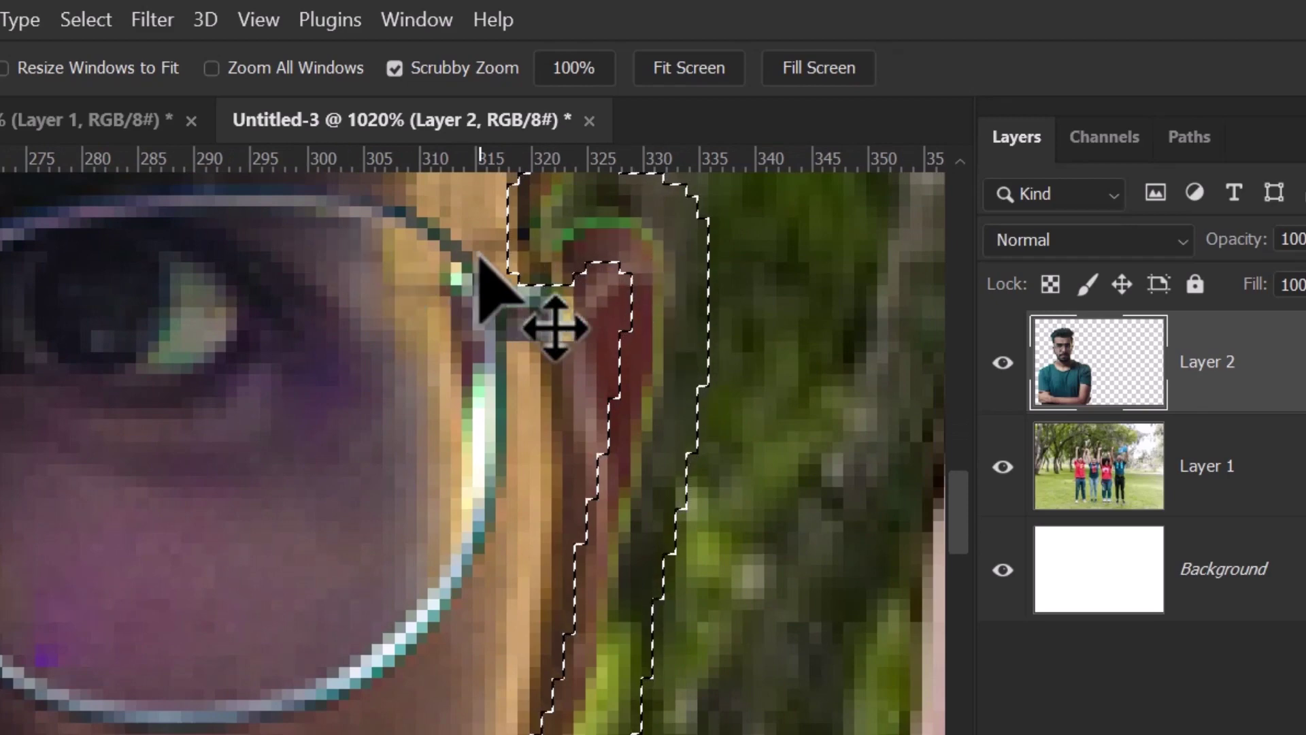
{"action": "left_click", "coordinate": [0, 19]}
{"action": "left_click", "coordinate": [0, 48]}
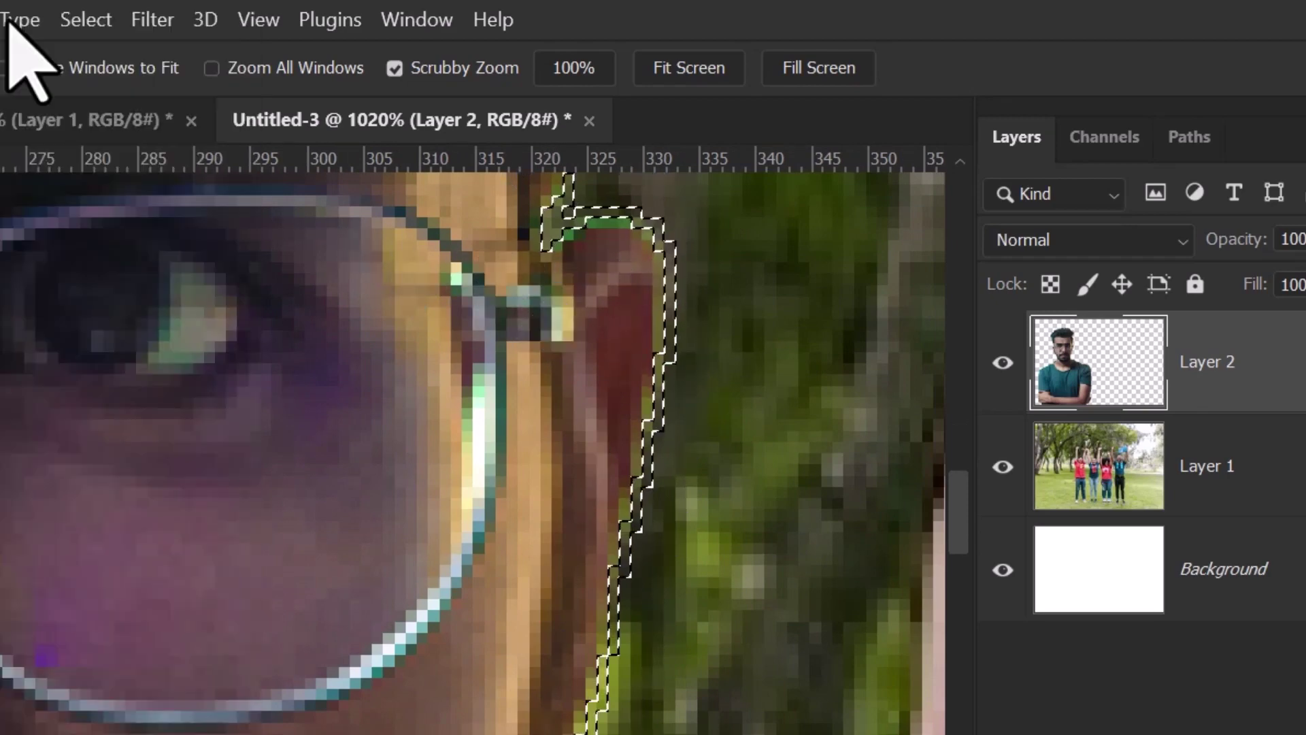
{"action": "left_click", "coordinate": [80, 21]}
{"action": "mouse_move", "coordinate": [167, 510]}
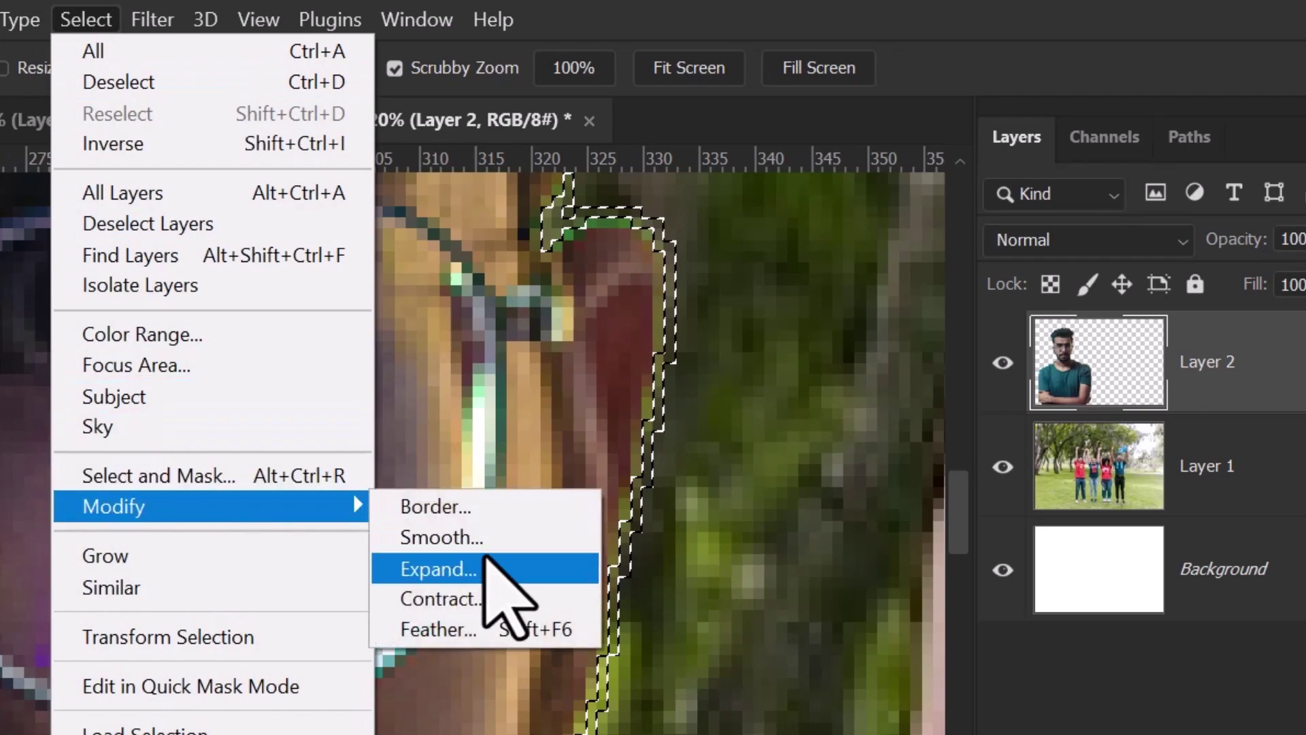
{"action": "left_click", "coordinate": [489, 569]}
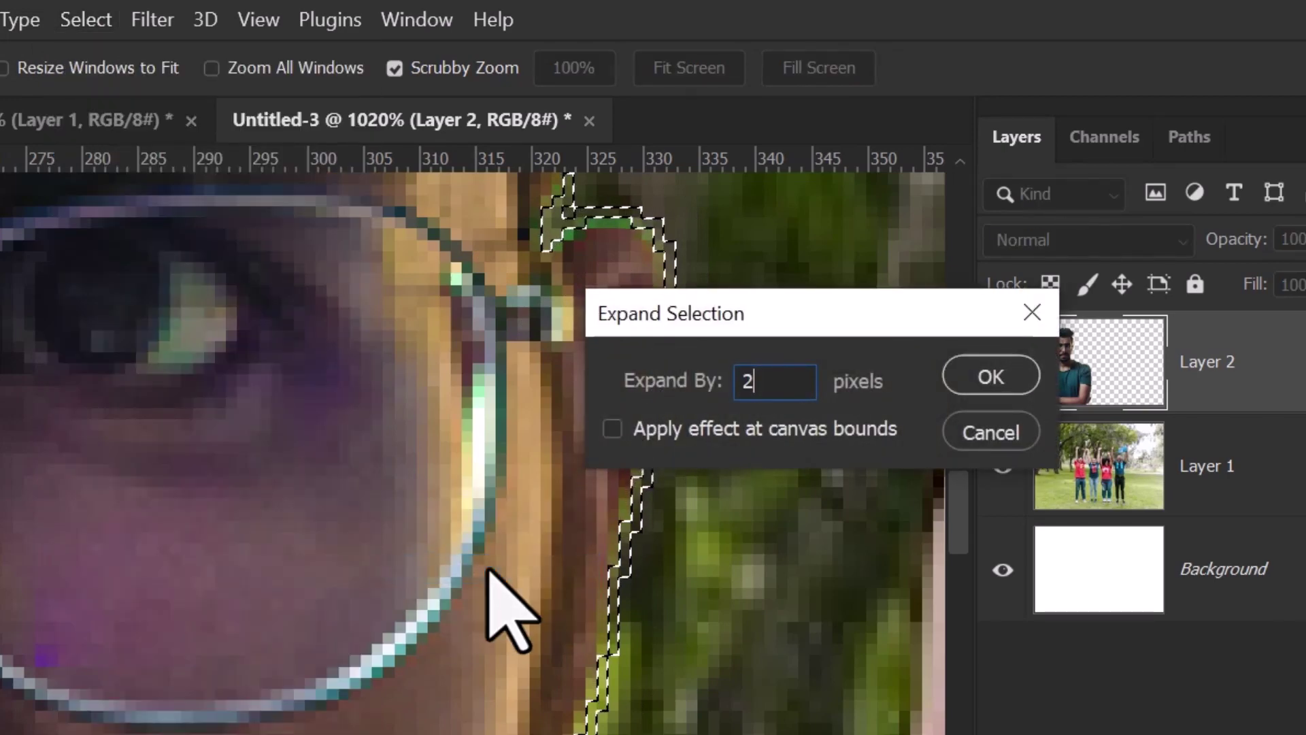
{"action": "type", "text": "2"}
{"action": "left_click", "coordinate": [988, 378]}
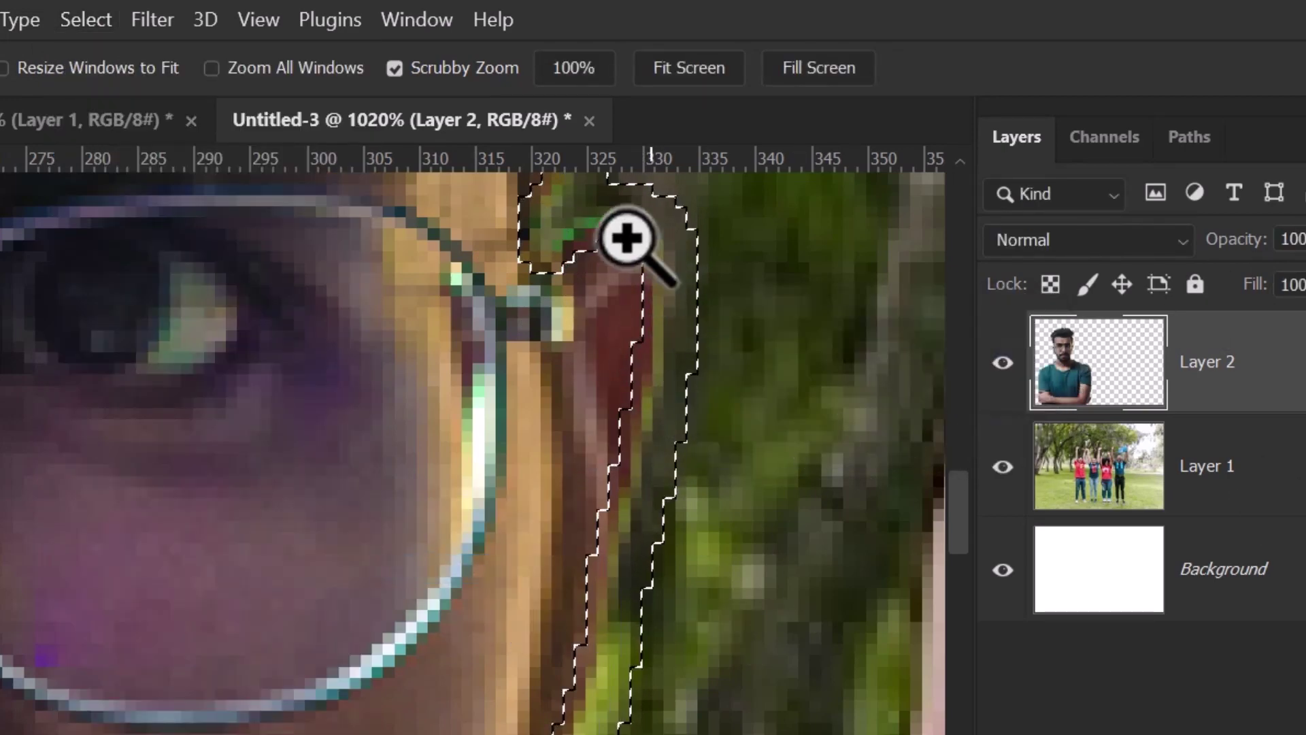
Examine the expanded border selection around both ears, the glasses, the jaw and the neck.
{"action": "left_click_drag", "start_coordinate": [398, 734], "coordinate": [661, 734]}
{"action": "left_click_drag", "start_coordinate": [450, 691], "coordinate": [400, 669]}
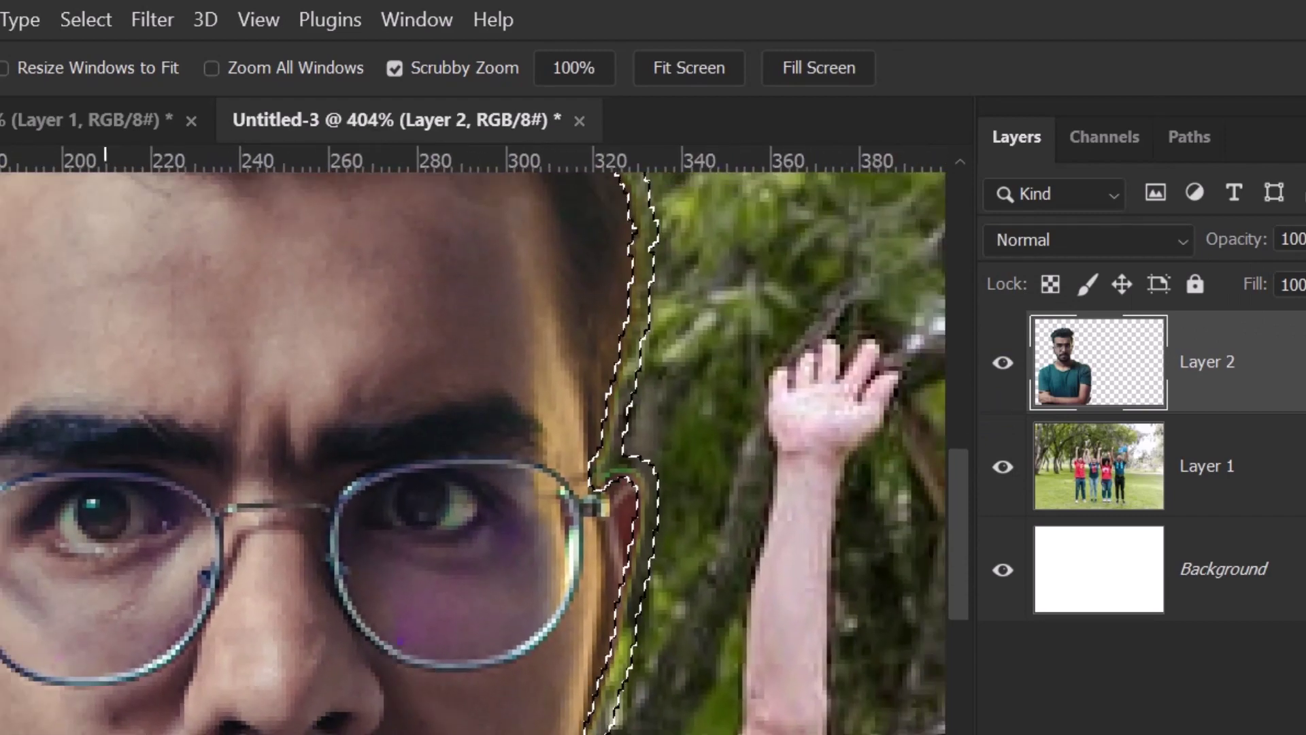
{"action": "left_click_drag", "start_coordinate": [48, 734], "coordinate": [458, 663]}
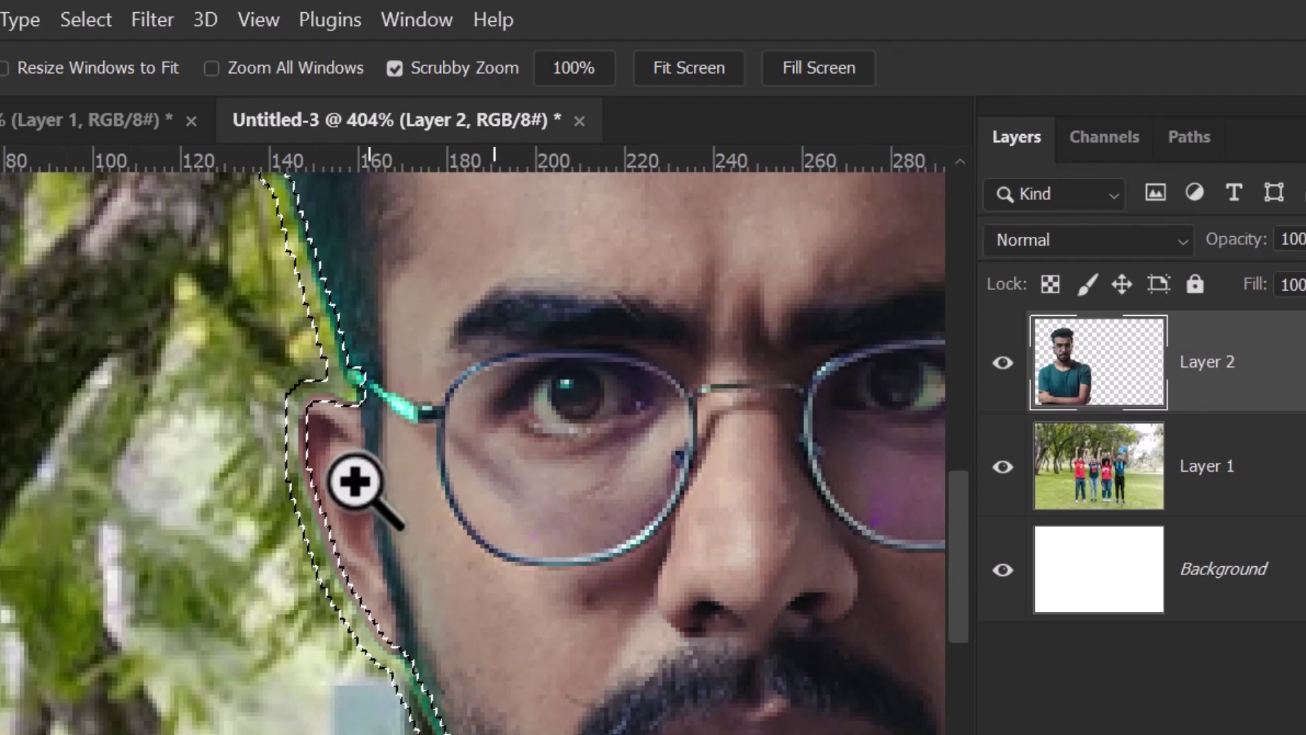
{"action": "left_click_drag", "start_coordinate": [354, 482], "coordinate": [381, 519]}
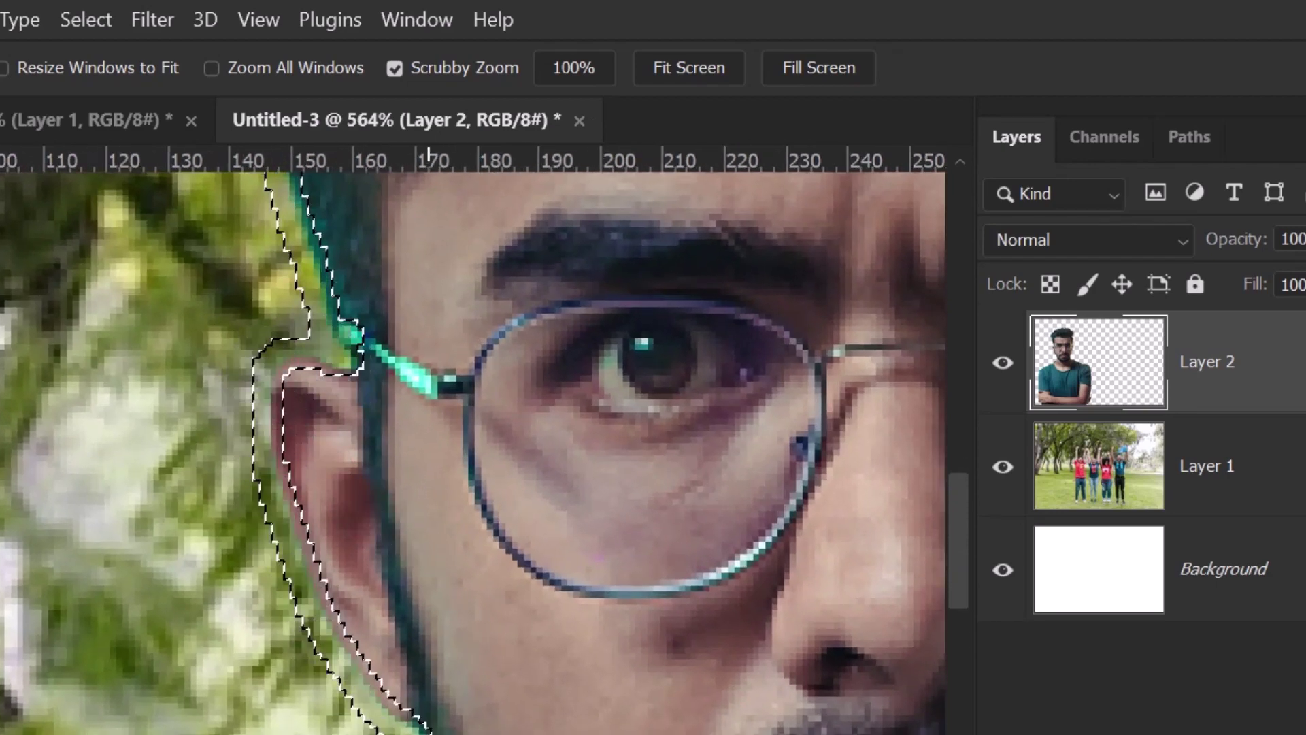
{"action": "left_click_drag", "start_coordinate": [714, 734], "coordinate": [422, 301]}
{"action": "left_click_drag", "start_coordinate": [473, 613], "coordinate": [392, 662]}
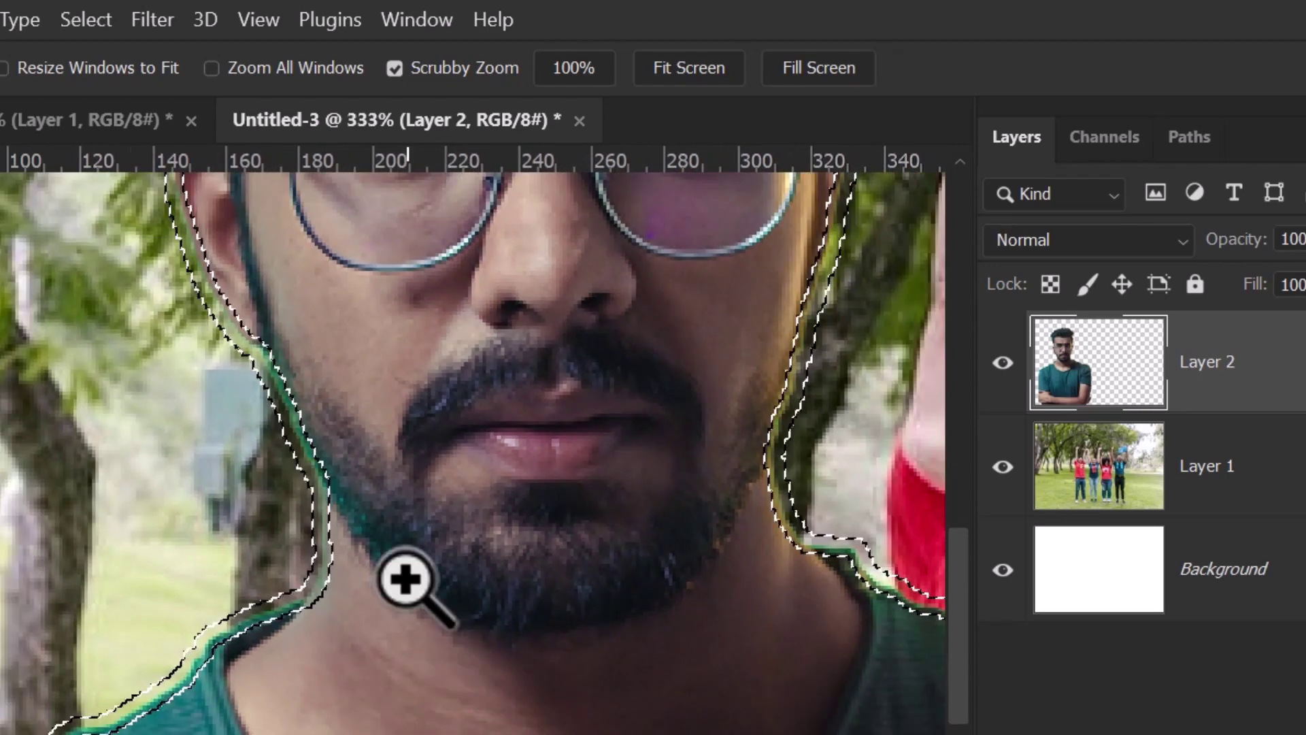
Add the green-tinted beard edge on the left side of the jaw to the selection with the Lasso tool.
{"action": "left_click_drag", "start_coordinate": [374, 555], "coordinate": [431, 613]}
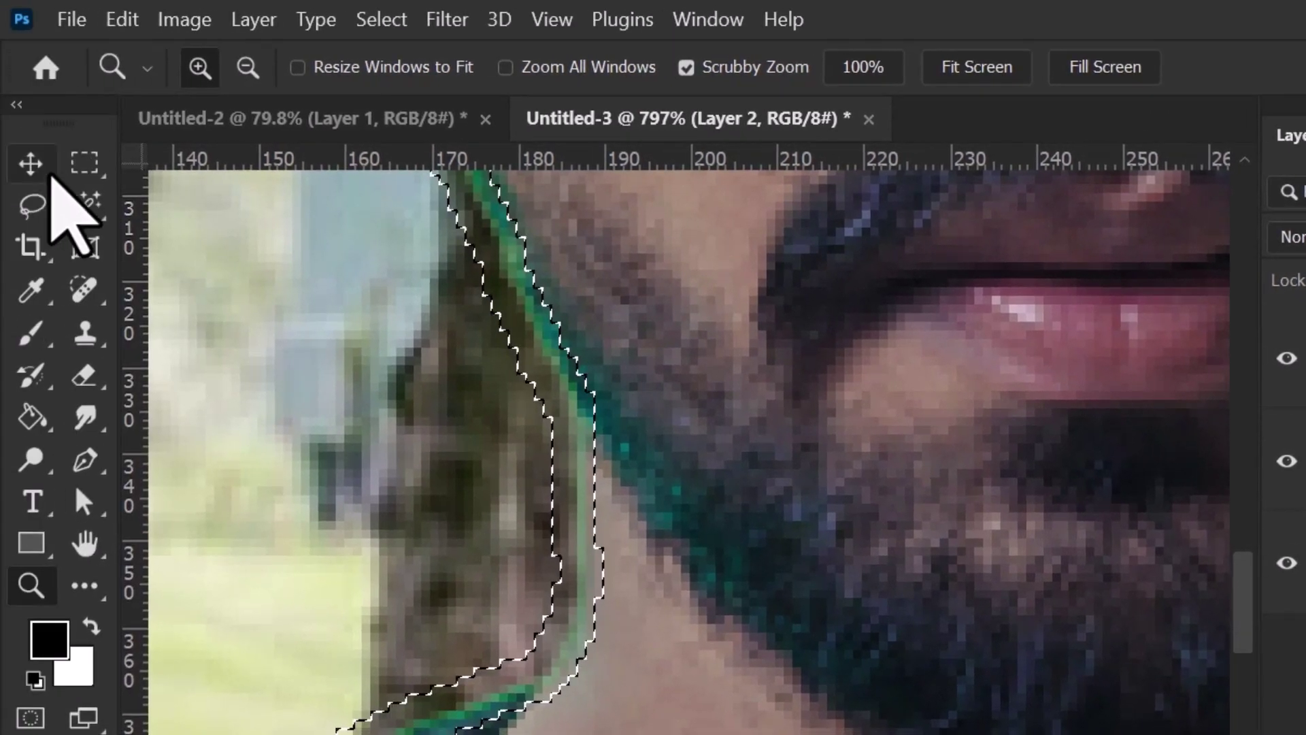
{"action": "left_click", "coordinate": [32, 204]}
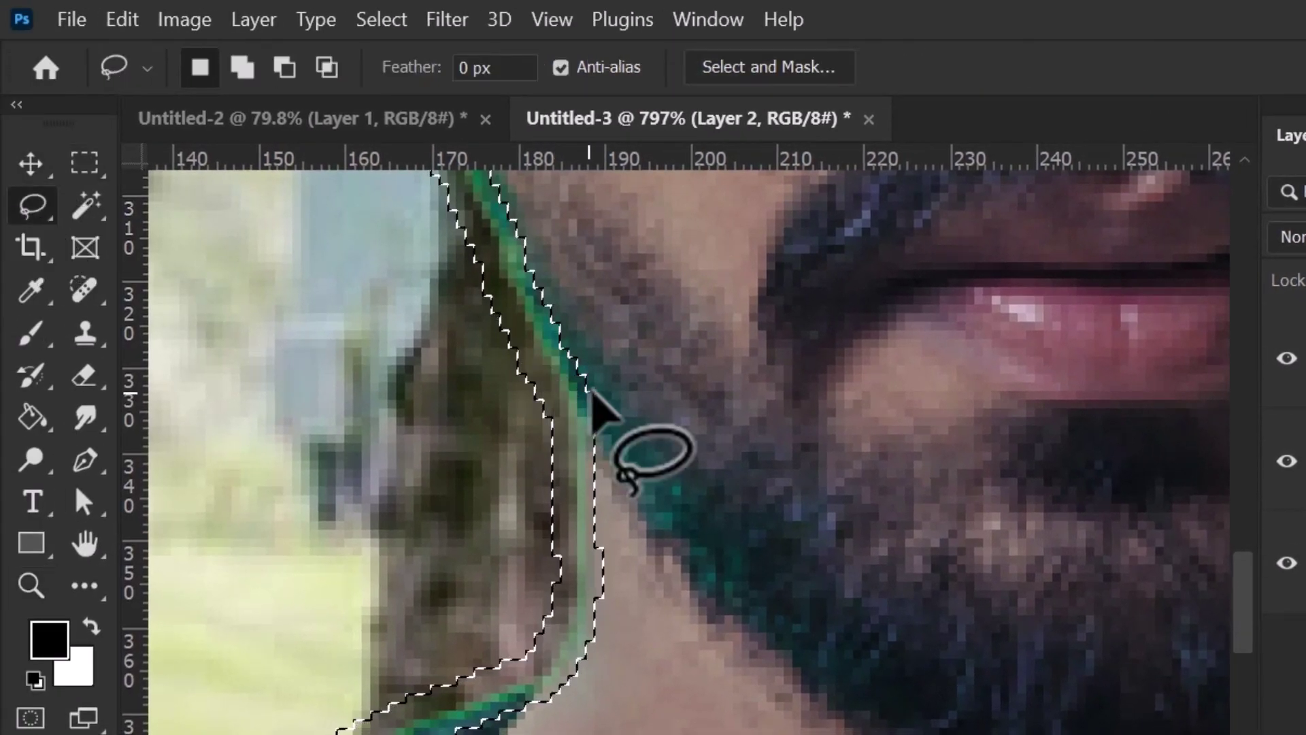
{"action": "mouse_move", "coordinate": [578, 371]}
{"action": "left_mouse_down"}
{"action": "mouse_move", "coordinate": [642, 438]}
{"action": "mouse_move", "coordinate": [758, 643]}
{"action": "mouse_move", "coordinate": [570, 441]}
{"action": "mouse_move", "coordinate": [579, 381]}
{"action": "left_mouse_up"}
Add the teal-tinted patch of hair on the left side of the head to the selection with the Lasso tool.
{"action": "scroll", "coordinate": [714, 721], "scroll_direction": "down", "scroll_amount": 5}
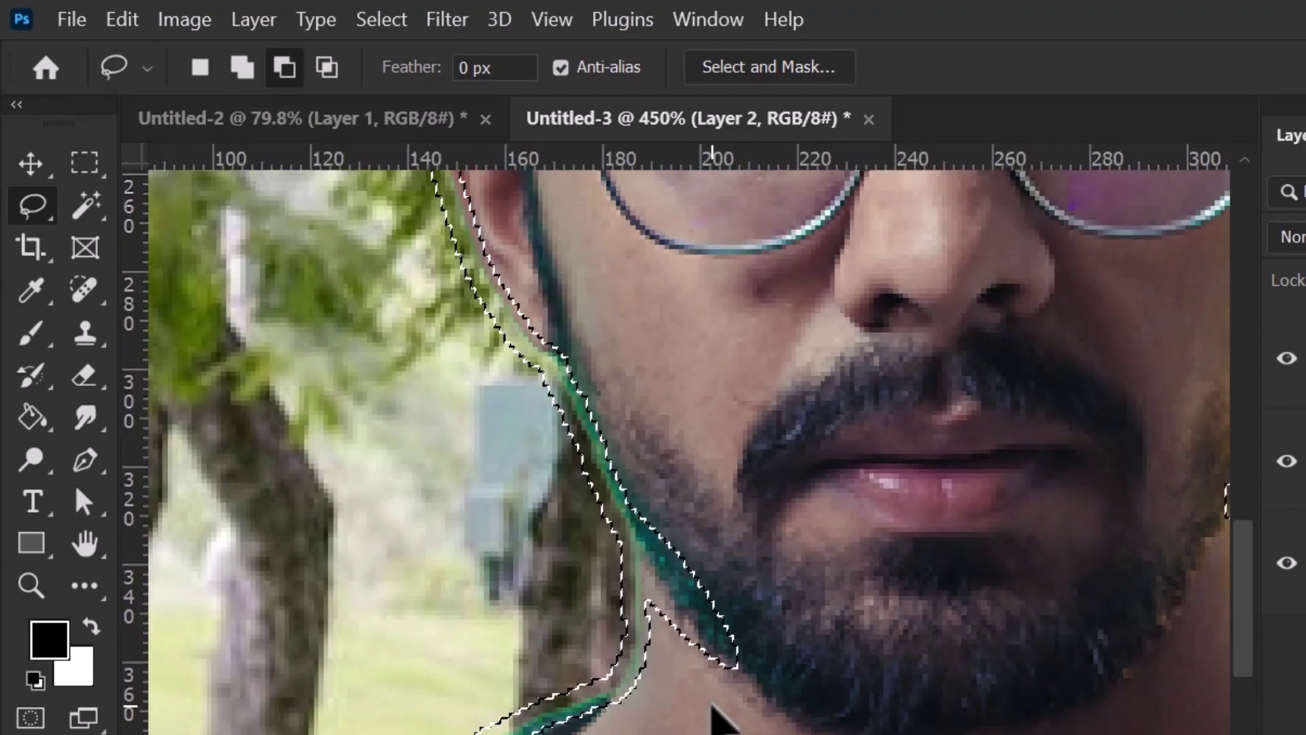
{"action": "left_click_drag", "start_coordinate": [753, 343], "coordinate": [729, 609]}
{"action": "scroll", "coordinate": [574, 599], "scroll_direction": "up", "scroll_amount": 3}
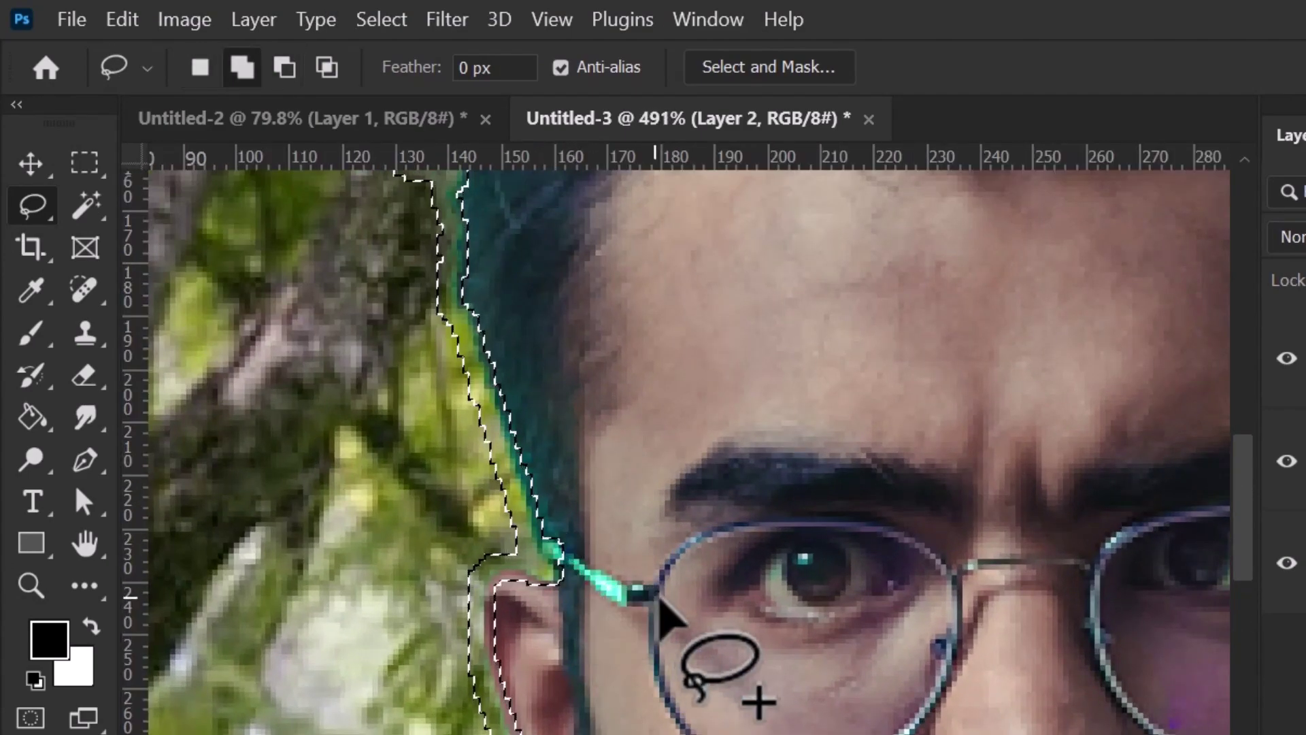
{"action": "left_click_drag", "start_coordinate": [737, 453], "coordinate": [685, 734]}
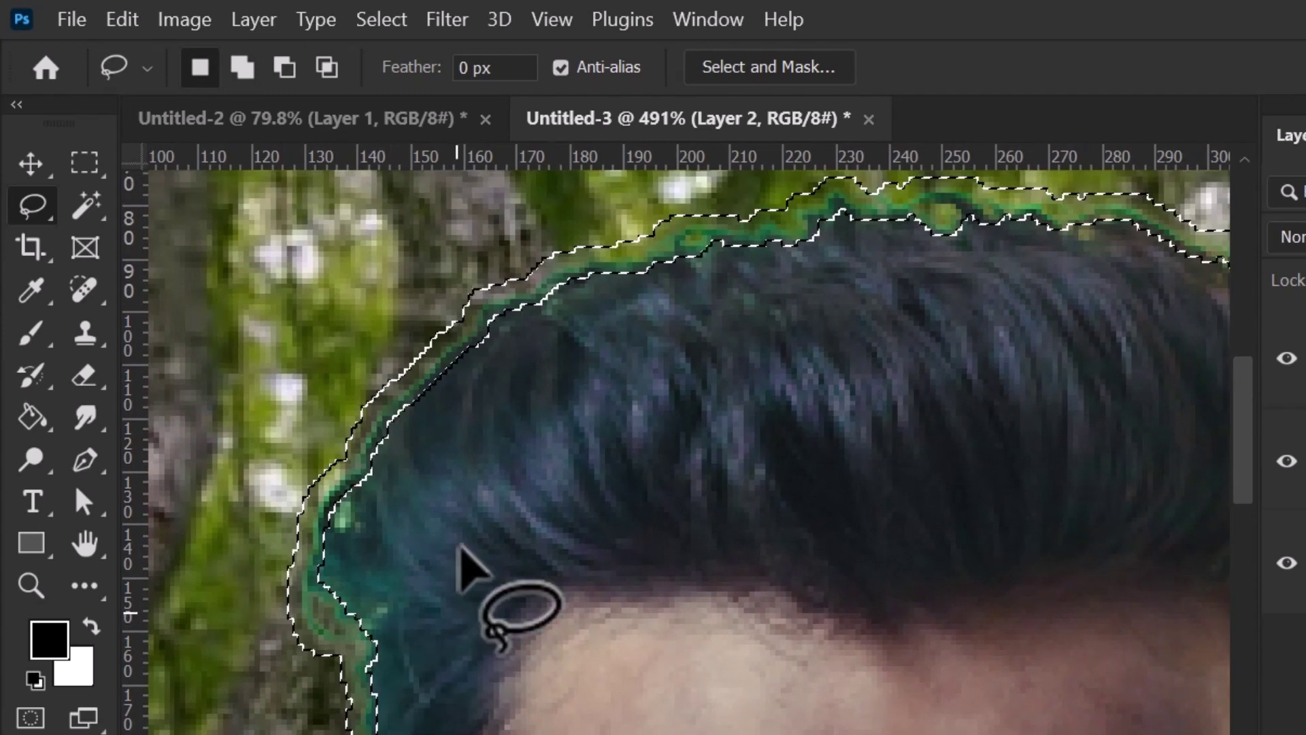
{"action": "mouse_move", "coordinate": [424, 379]}
{"action": "left_mouse_down"}
{"action": "mouse_move", "coordinate": [427, 493]}
{"action": "mouse_move", "coordinate": [398, 537]}
{"action": "mouse_move", "coordinate": [436, 688]}
{"action": "mouse_move", "coordinate": [389, 574]}
{"action": "mouse_move", "coordinate": [491, 463]}
{"action": "mouse_move", "coordinate": [435, 392]}
{"action": "left_mouse_up"}
Check the border selection along the top of the hair, the right ear, the right sleeve and the forearms down to the left hand.
{"action": "left_click_drag", "start_coordinate": [738, 458], "coordinate": [388, 469]}
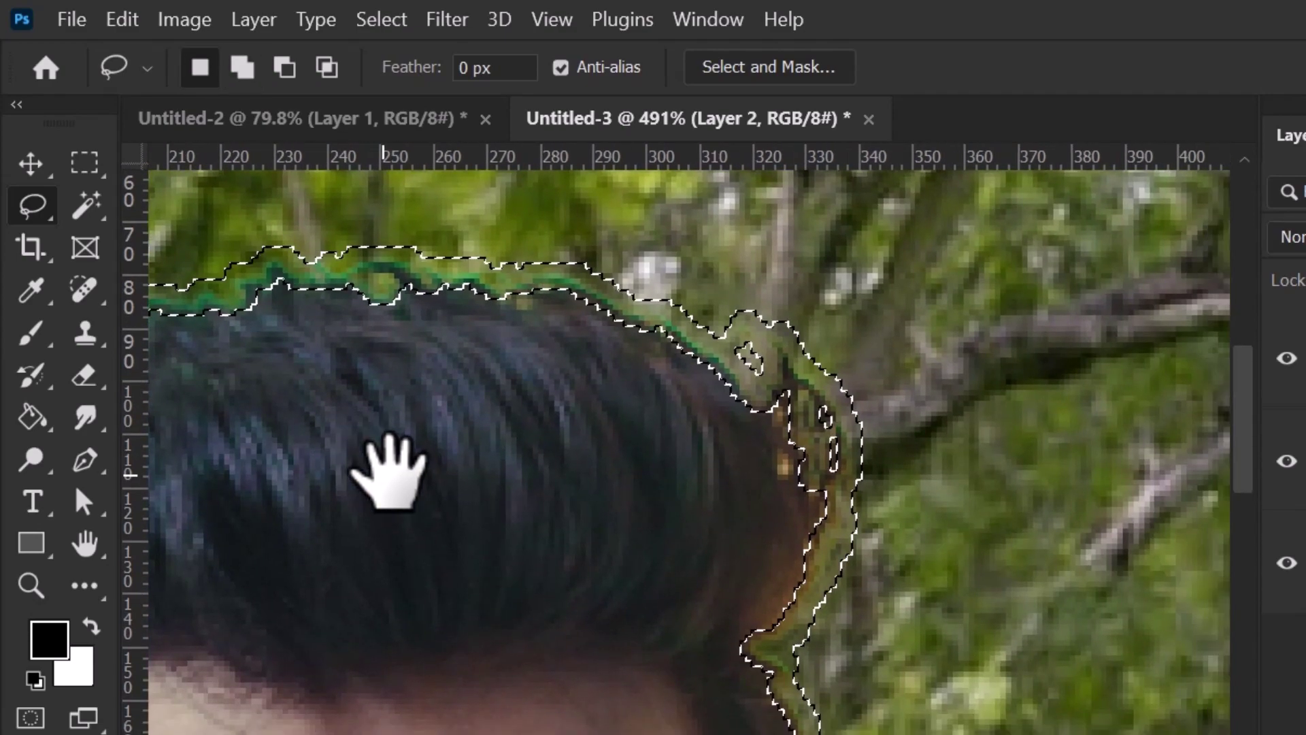
{"action": "left_click_drag", "start_coordinate": [691, 696], "coordinate": [622, 117]}
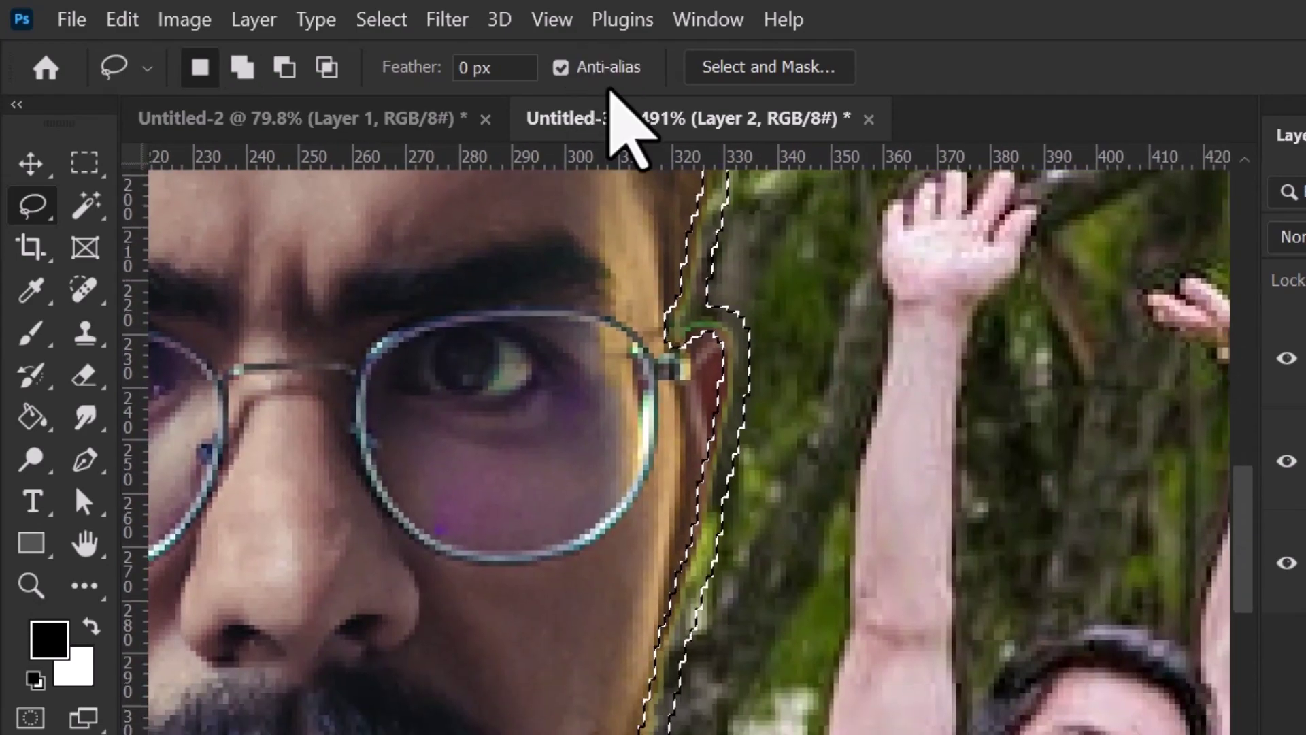
{"action": "left_click_drag", "start_coordinate": [639, 721], "coordinate": [606, 109]}
{"action": "left_click_drag", "start_coordinate": [1007, 728], "coordinate": [748, 598]}
{"action": "left_click_drag", "start_coordinate": [962, 540], "coordinate": [803, 190]}
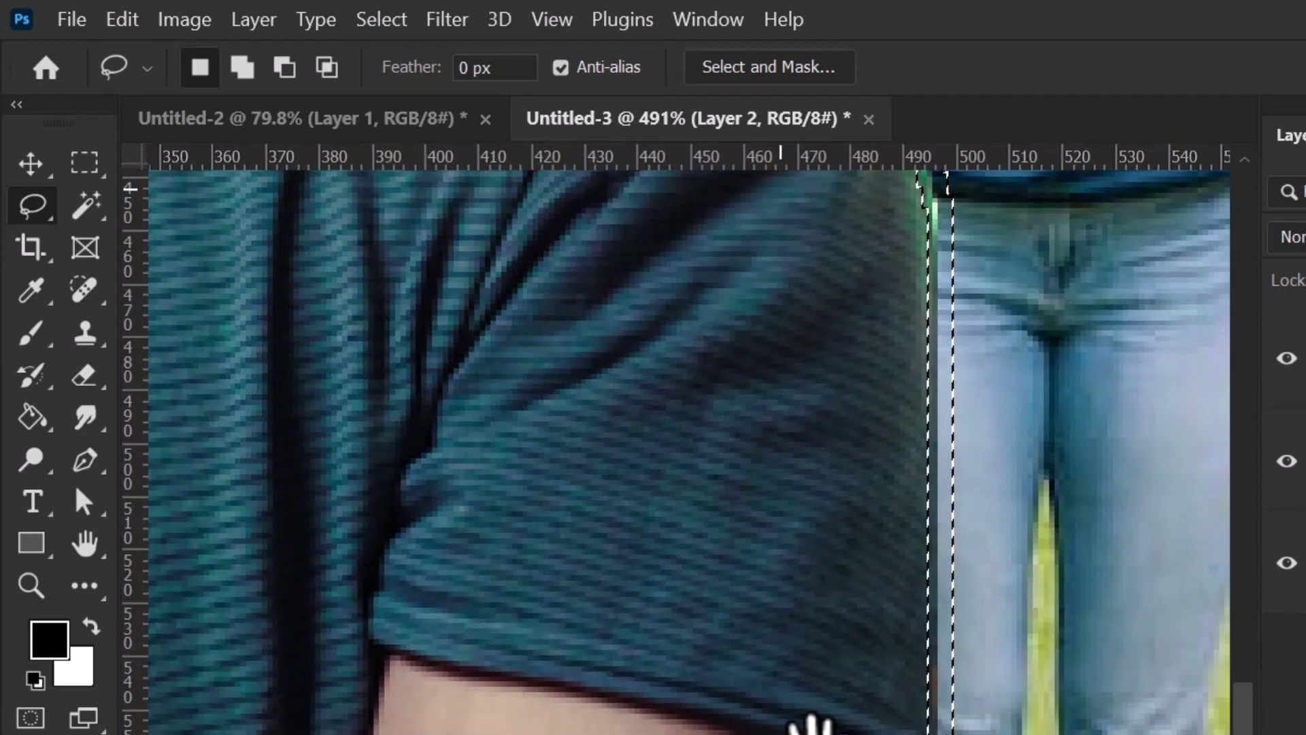
{"action": "left_click_drag", "start_coordinate": [807, 729], "coordinate": [840, 163]}
{"action": "left_click_drag", "start_coordinate": [470, 734], "coordinate": [1130, 670]}
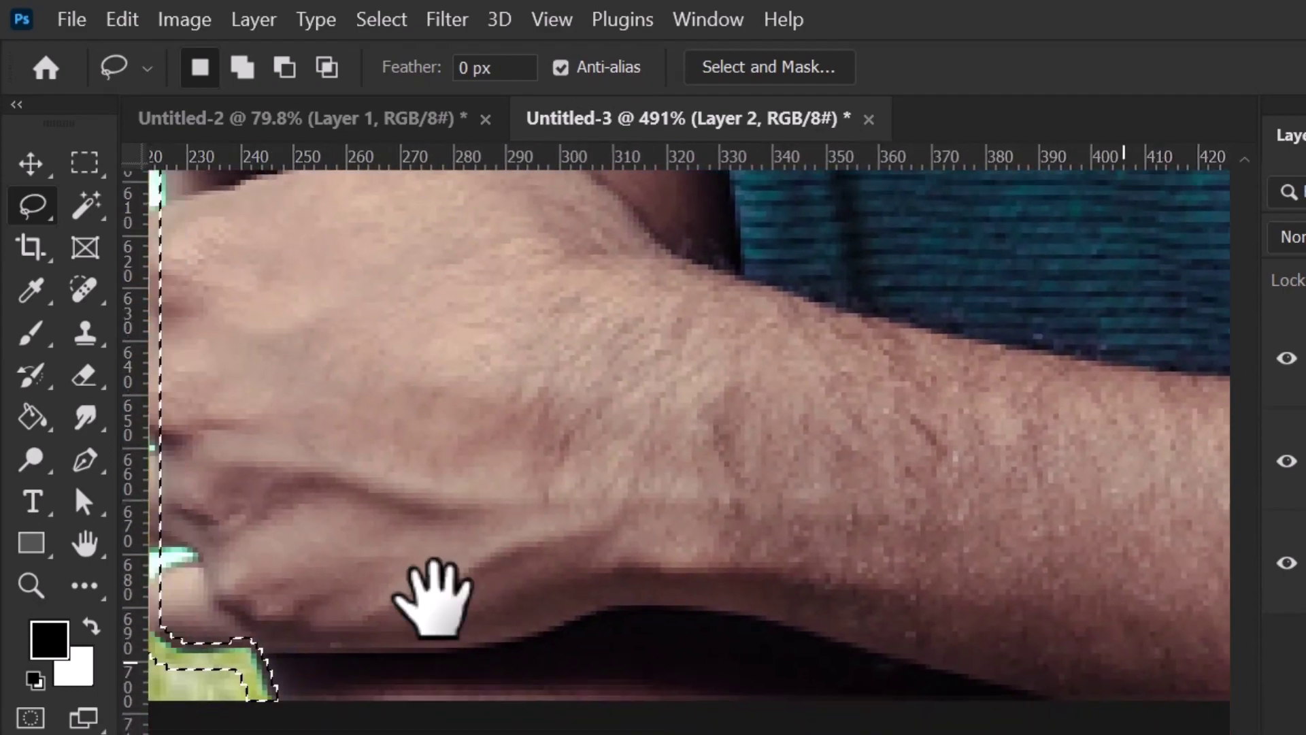
{"action": "left_click_drag", "start_coordinate": [557, 510], "coordinate": [783, 733]}
{"action": "left_click_drag", "start_coordinate": [713, 439], "coordinate": [729, 465]}
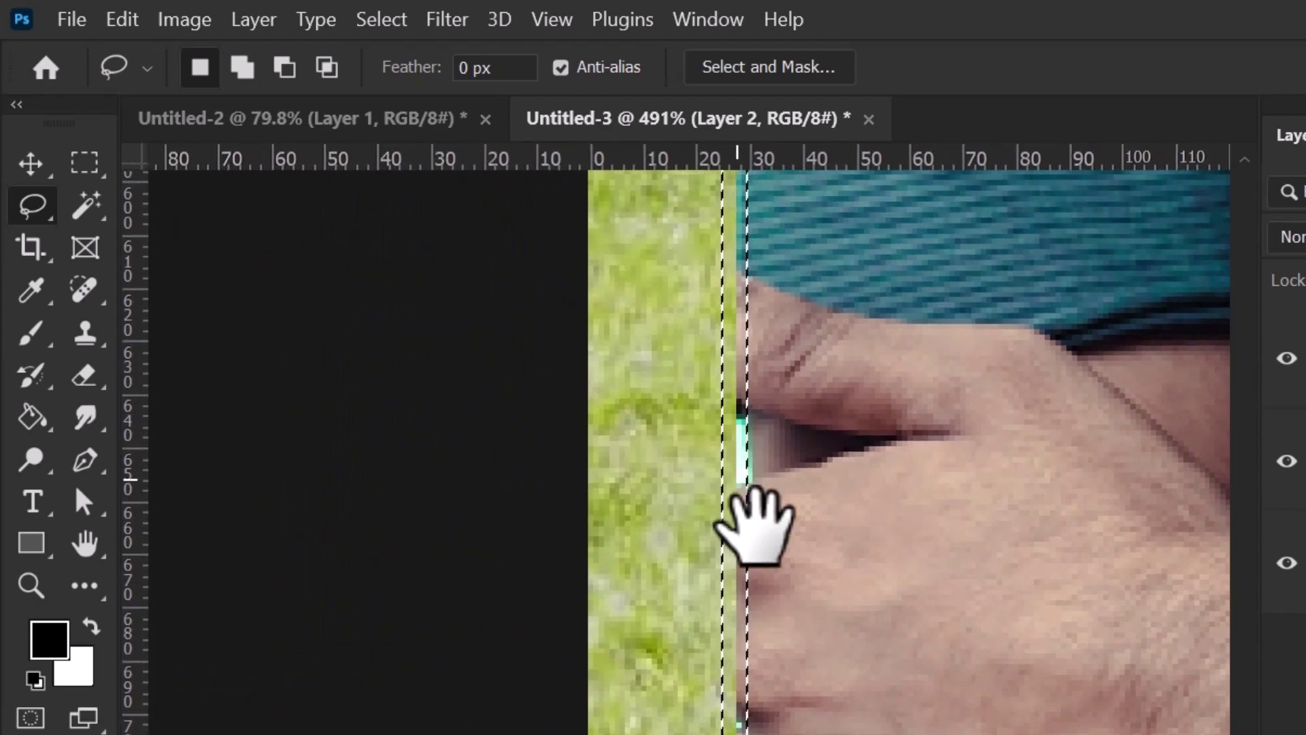
Widen the selection with the Lasso tool onto the grass beside the straight-cut left sleeve and hand.
{"action": "scroll", "coordinate": [765, 461], "scroll_direction": "down", "scroll_amount": 6}
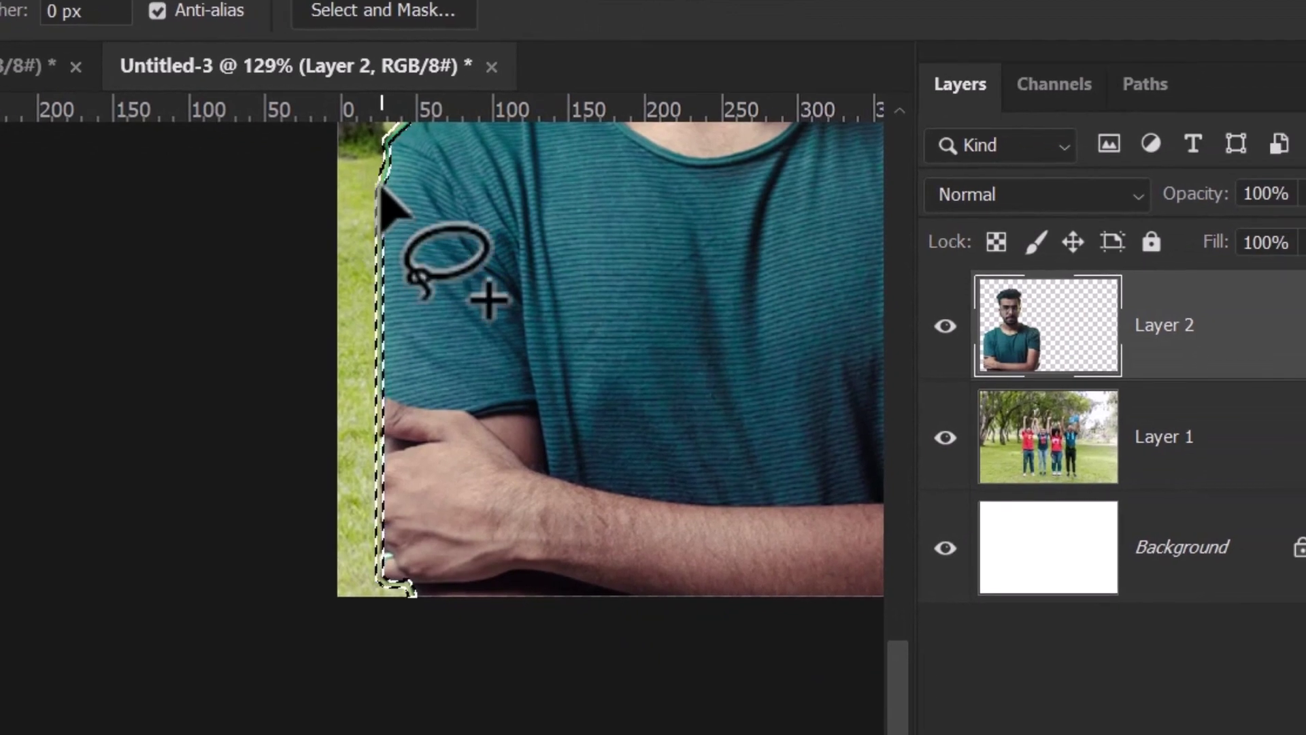
{"action": "mouse_move", "coordinate": [380, 189]}
{"action": "left_mouse_down"}
{"action": "mouse_move", "coordinate": [388, 585]}
{"action": "mouse_move", "coordinate": [415, 602]}
{"action": "mouse_move", "coordinate": [381, 599]}
{"action": "mouse_move", "coordinate": [357, 500]}
{"action": "mouse_move", "coordinate": [359, 283]}
{"action": "mouse_move", "coordinate": [384, 190]}
{"action": "left_mouse_up"}
{"action": "scroll", "coordinate": [327, 590], "scroll_direction": "down", "scroll_amount": 2}
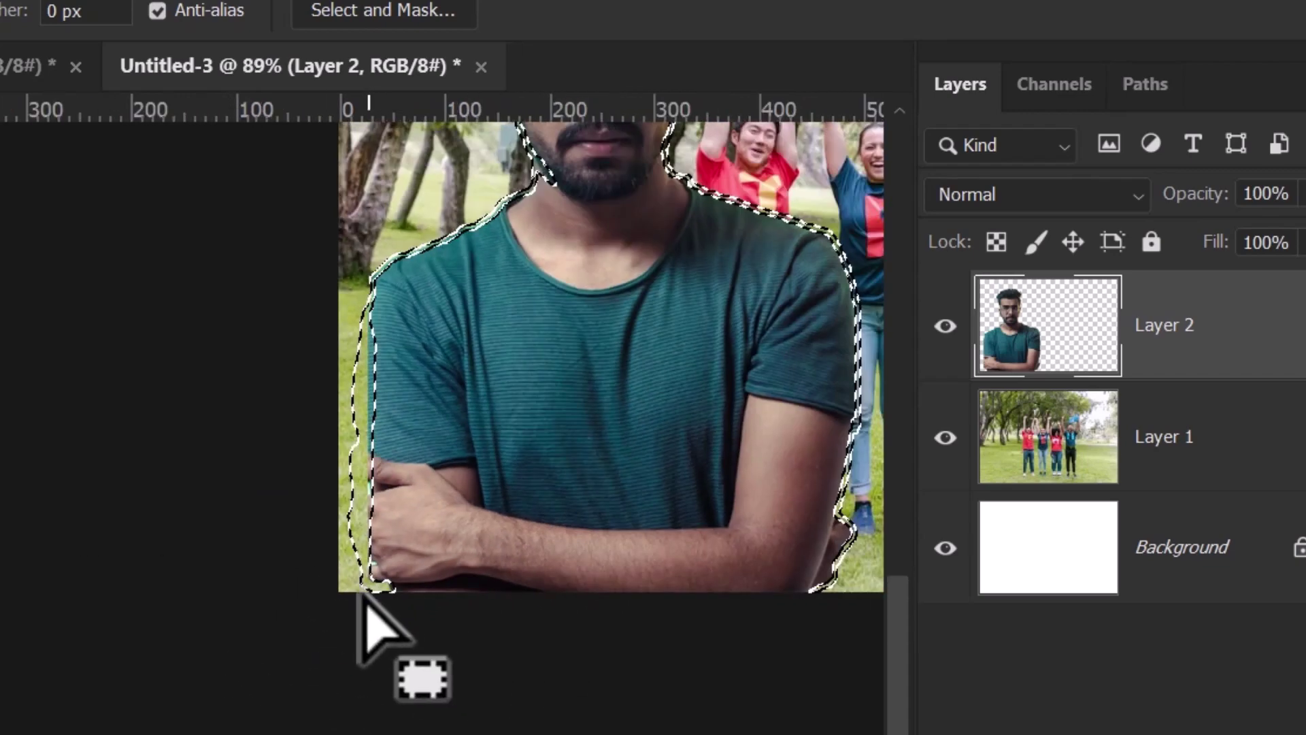
Run Generative Fill with an empty prompt on the finished border selection around the man.
{"action": "left_click_drag", "start_coordinate": [558, 293], "coordinate": [466, 610]}
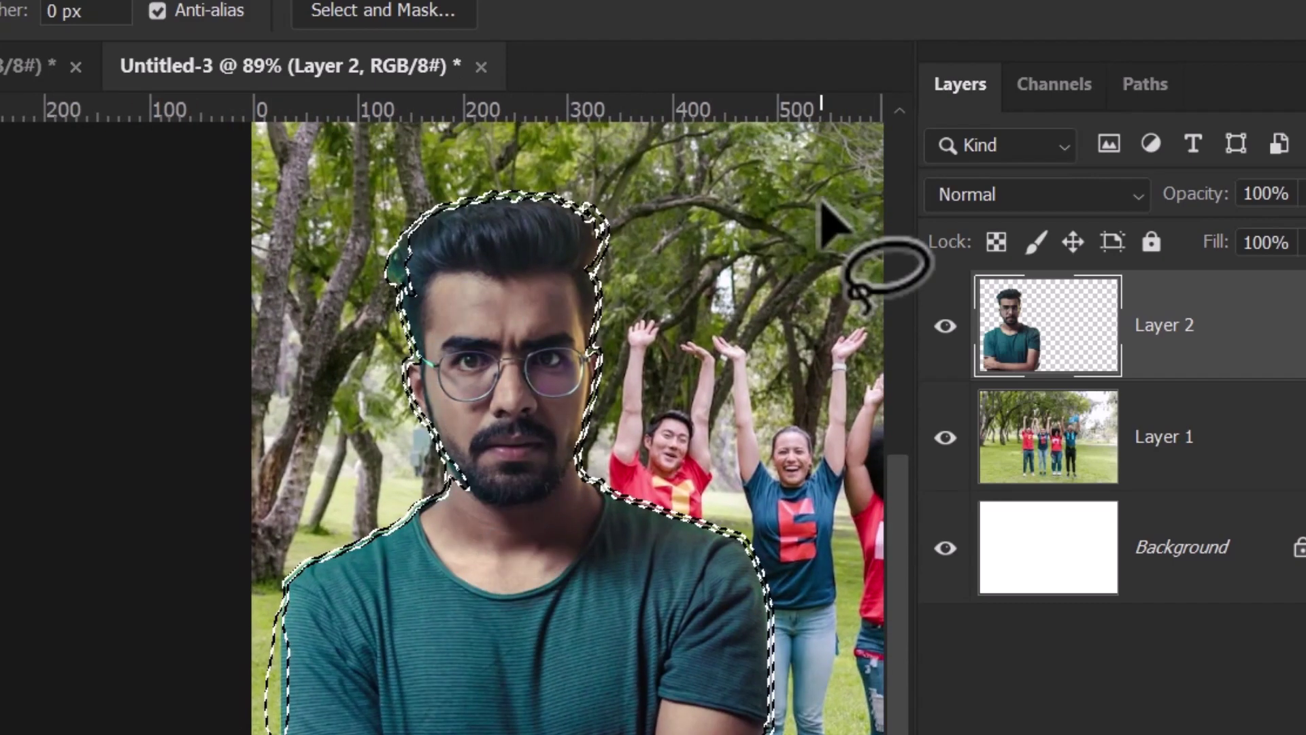
{"action": "scroll", "coordinate": [420, 385], "scroll_direction": "up", "scroll_amount": 3}
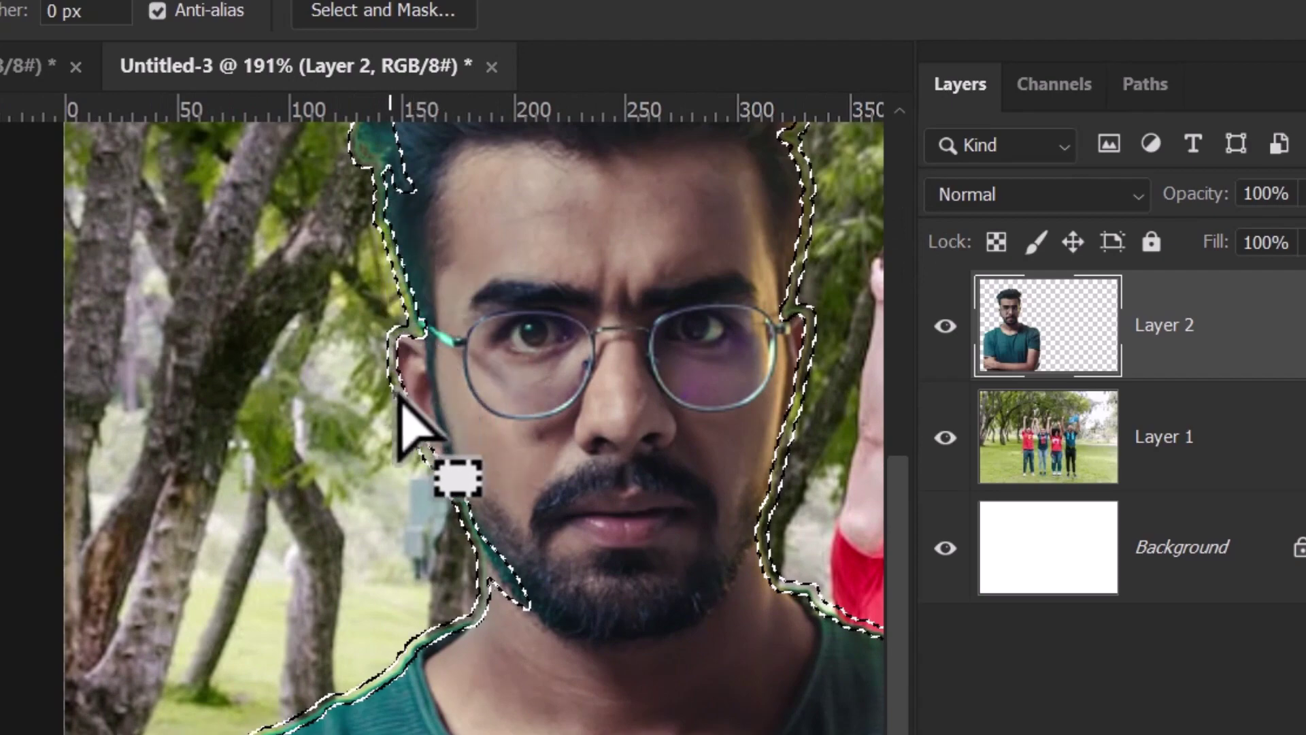
{"action": "left_click_drag", "start_coordinate": [694, 612], "coordinate": [394, 621]}
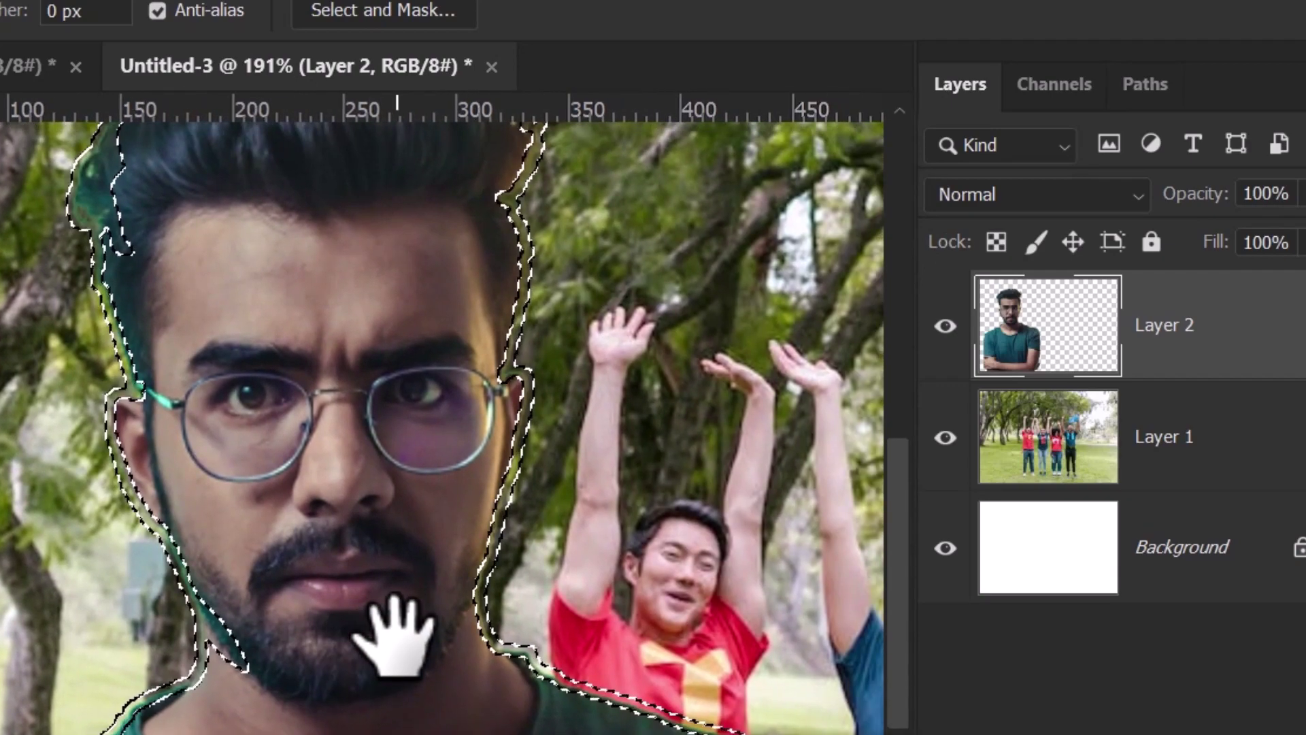
{"action": "scroll", "coordinate": [408, 656], "scroll_direction": "down", "scroll_amount": 2}
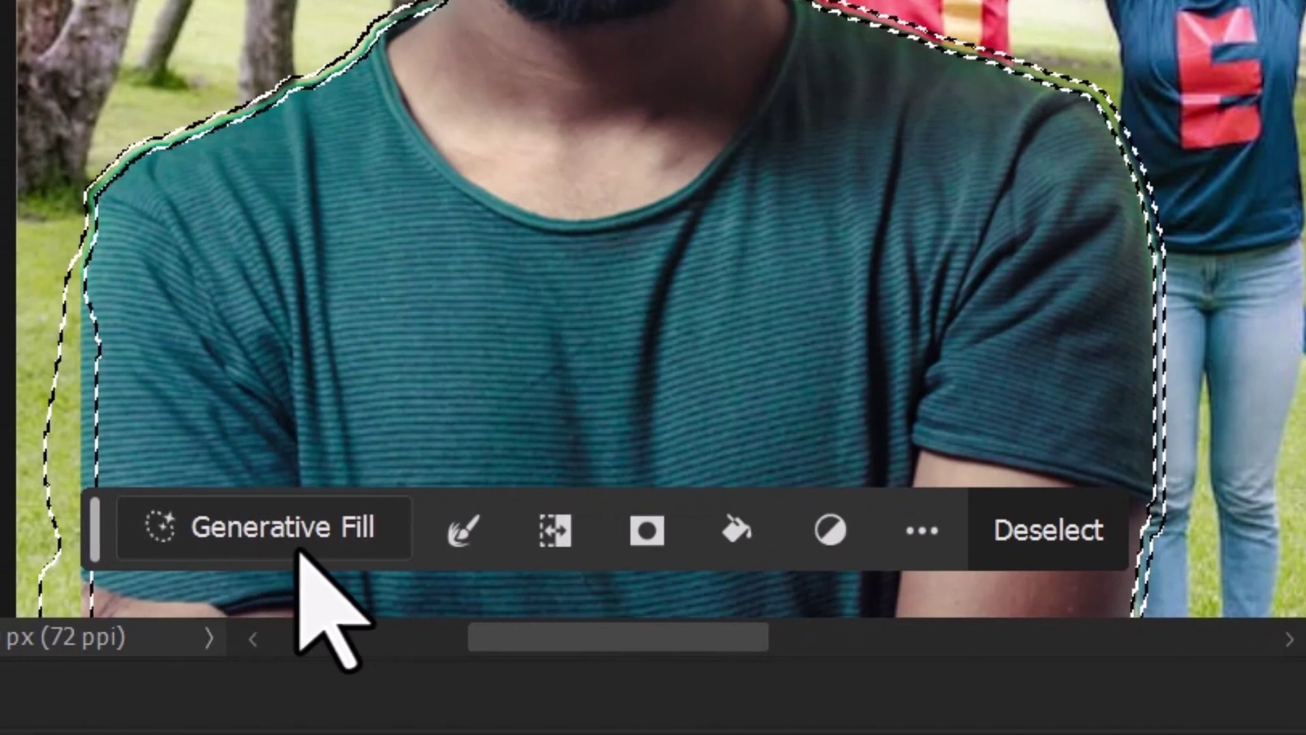
{"action": "left_click", "coordinate": [310, 531]}
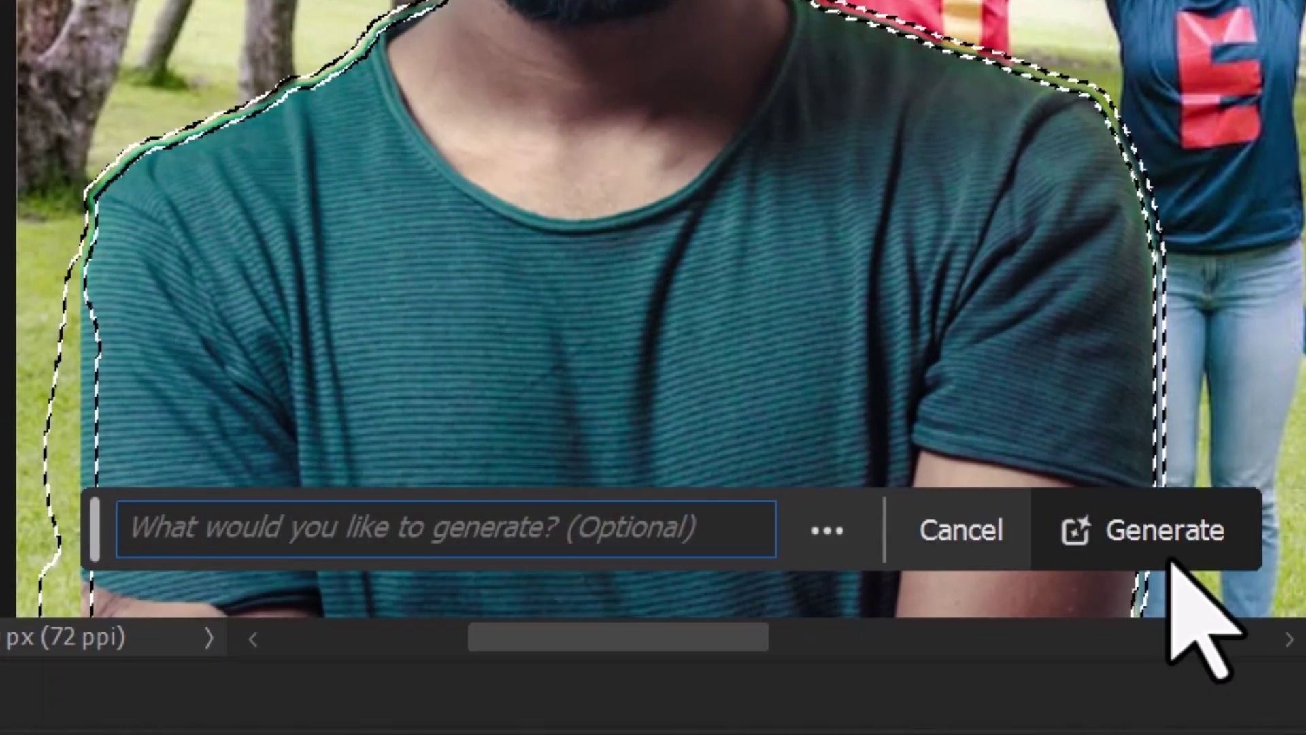
{"action": "left_click", "coordinate": [1172, 560]}
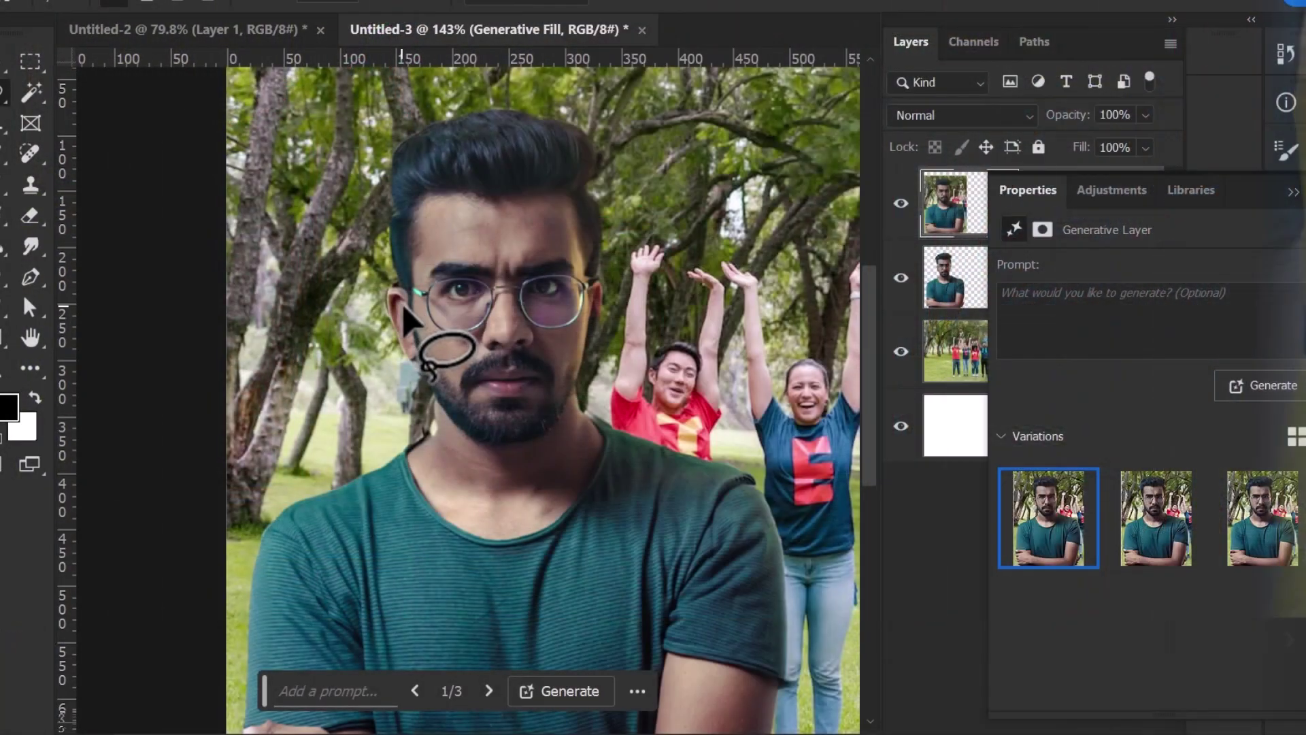
Compare the generated variations close up at the face and choose the third one.
{"action": "key", "text": "z"}
{"action": "left_click_drag", "start_coordinate": [459, 384], "coordinate": [471, 386]}
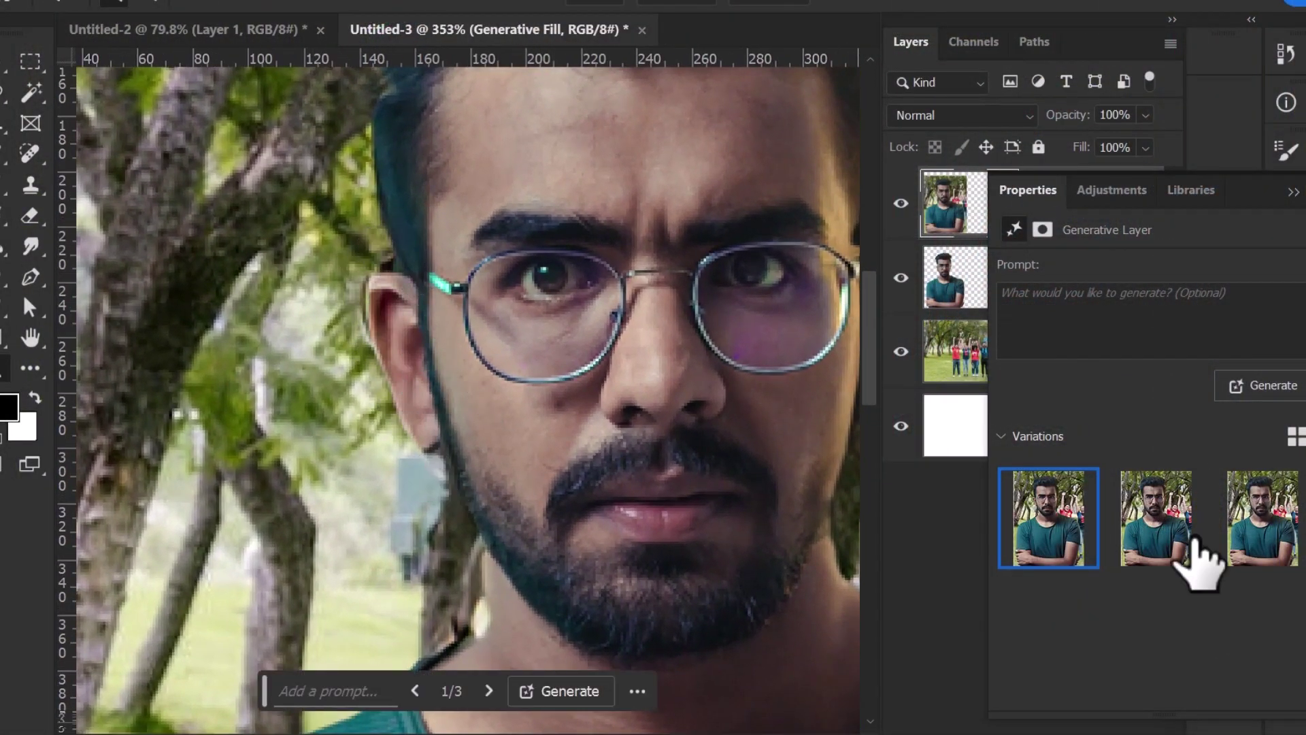
{"action": "left_click", "coordinate": [1179, 532]}
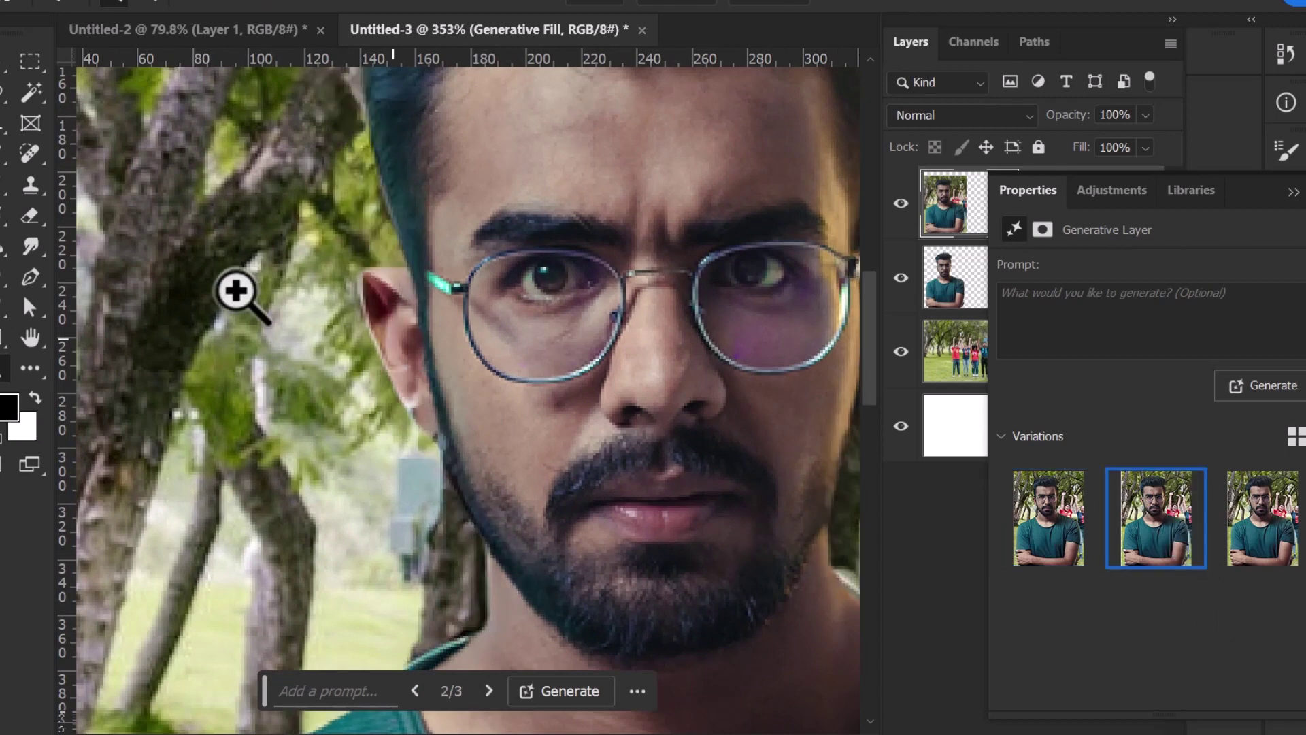
{"action": "left_click", "coordinate": [1270, 517]}
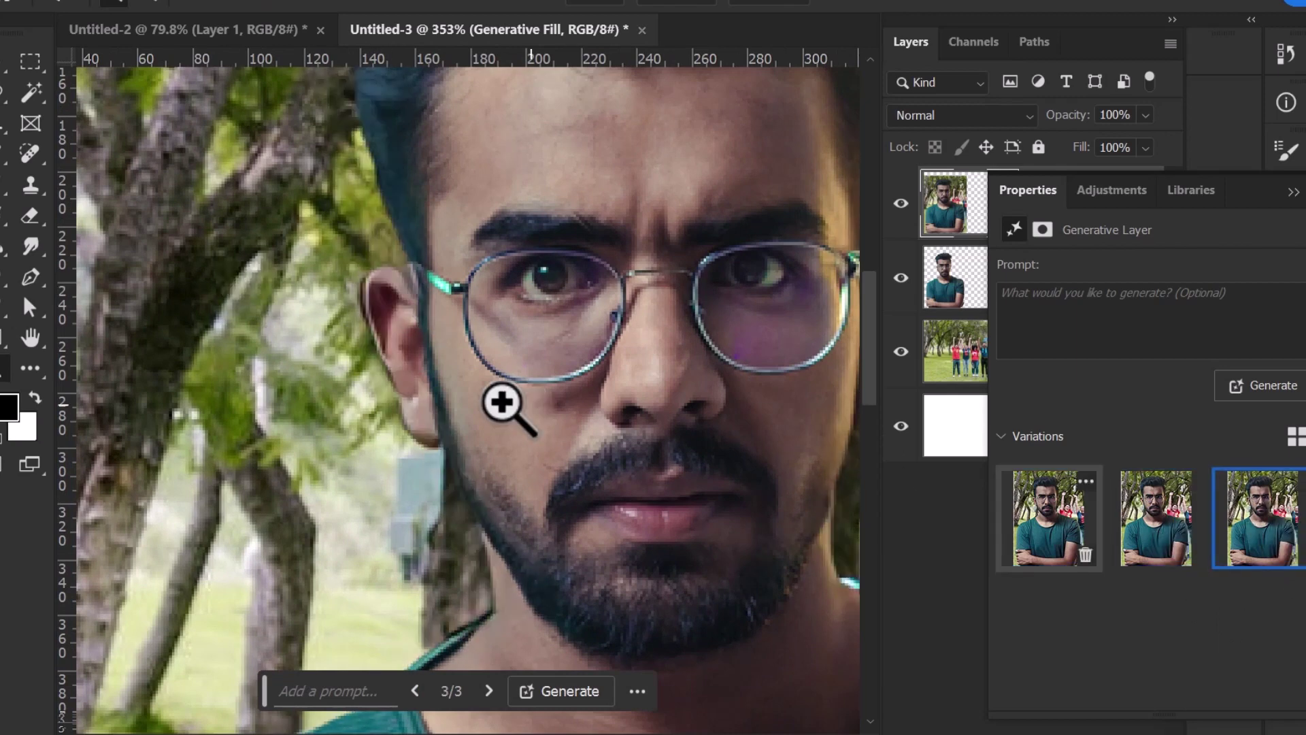
Inspect the third variation around the head, left sleeve and hand, and switch to the full-screen view with the layer properties collapsed.
{"action": "left_click_drag", "start_coordinate": [466, 417], "coordinate": [432, 359]}
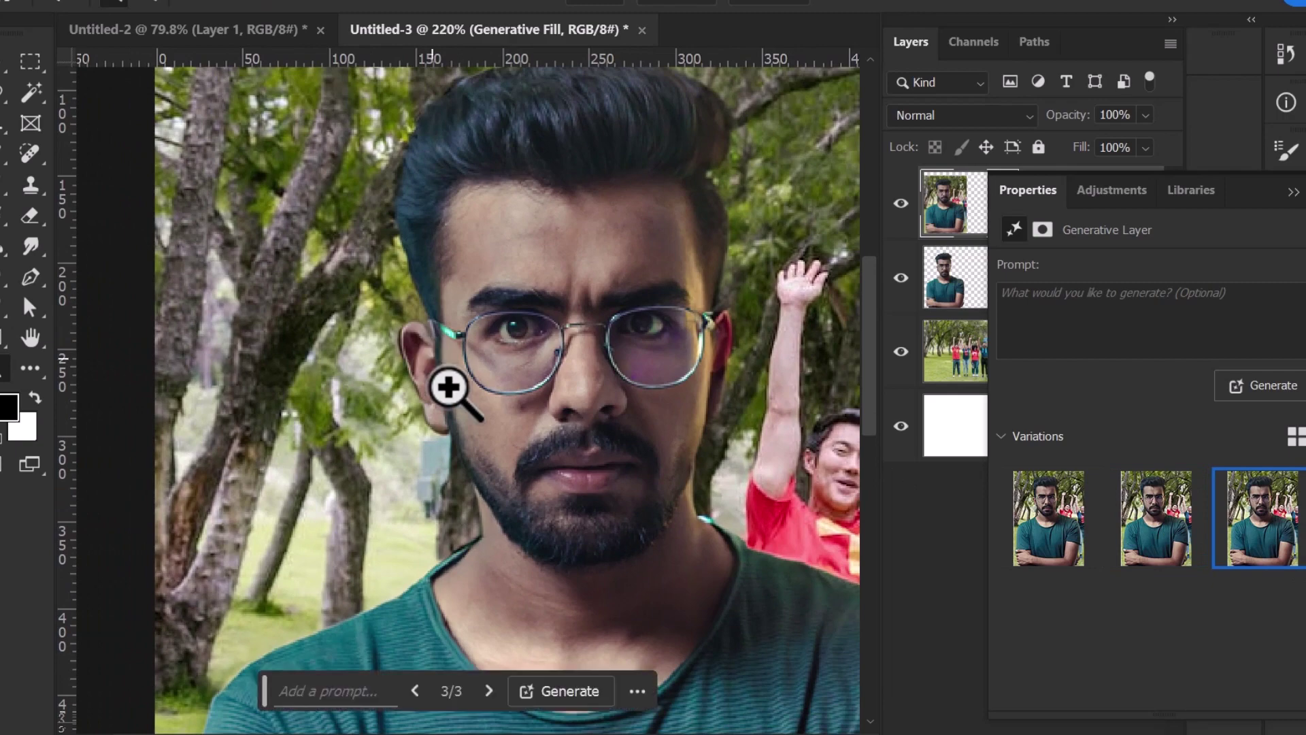
{"action": "left_click_drag", "start_coordinate": [573, 559], "coordinate": [454, 178]}
{"action": "left_click_drag", "start_coordinate": [327, 480], "coordinate": [694, 311]}
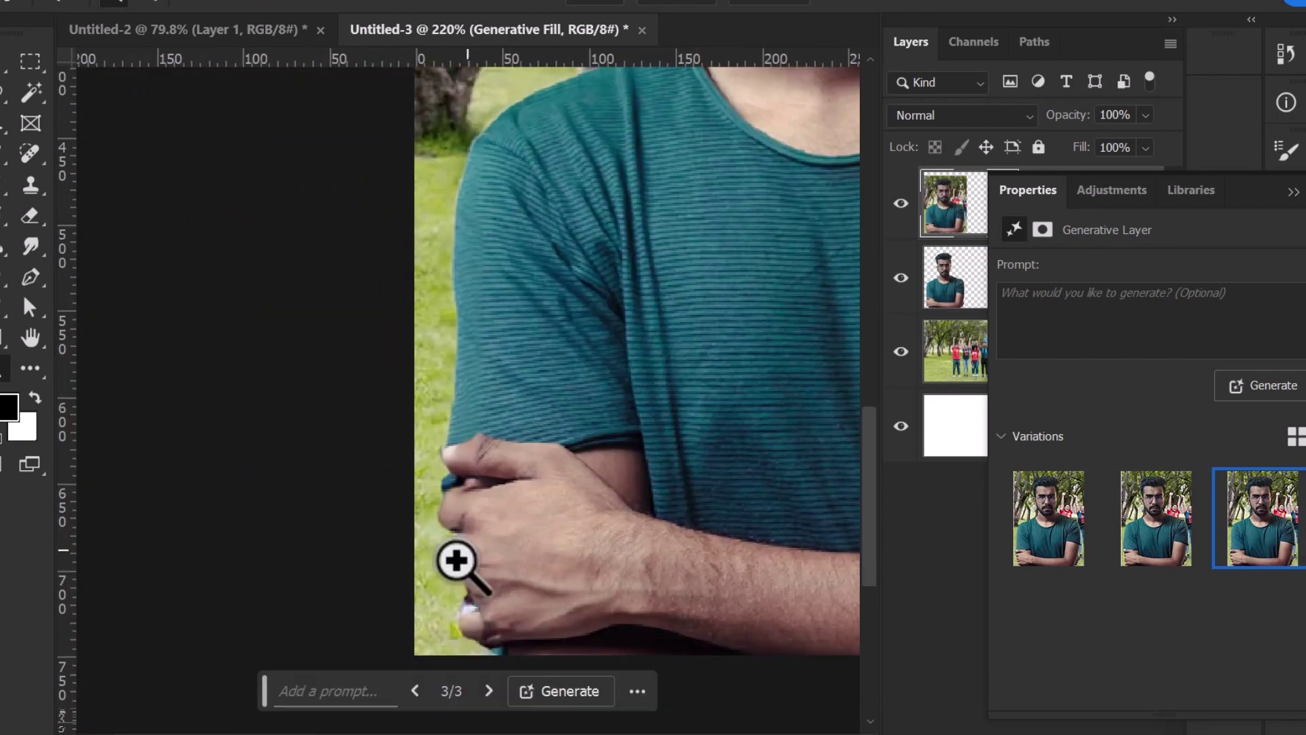
{"action": "left_click_drag", "start_coordinate": [496, 501], "coordinate": [391, 606]}
{"action": "left_click_drag", "start_coordinate": [541, 208], "coordinate": [557, 446]}
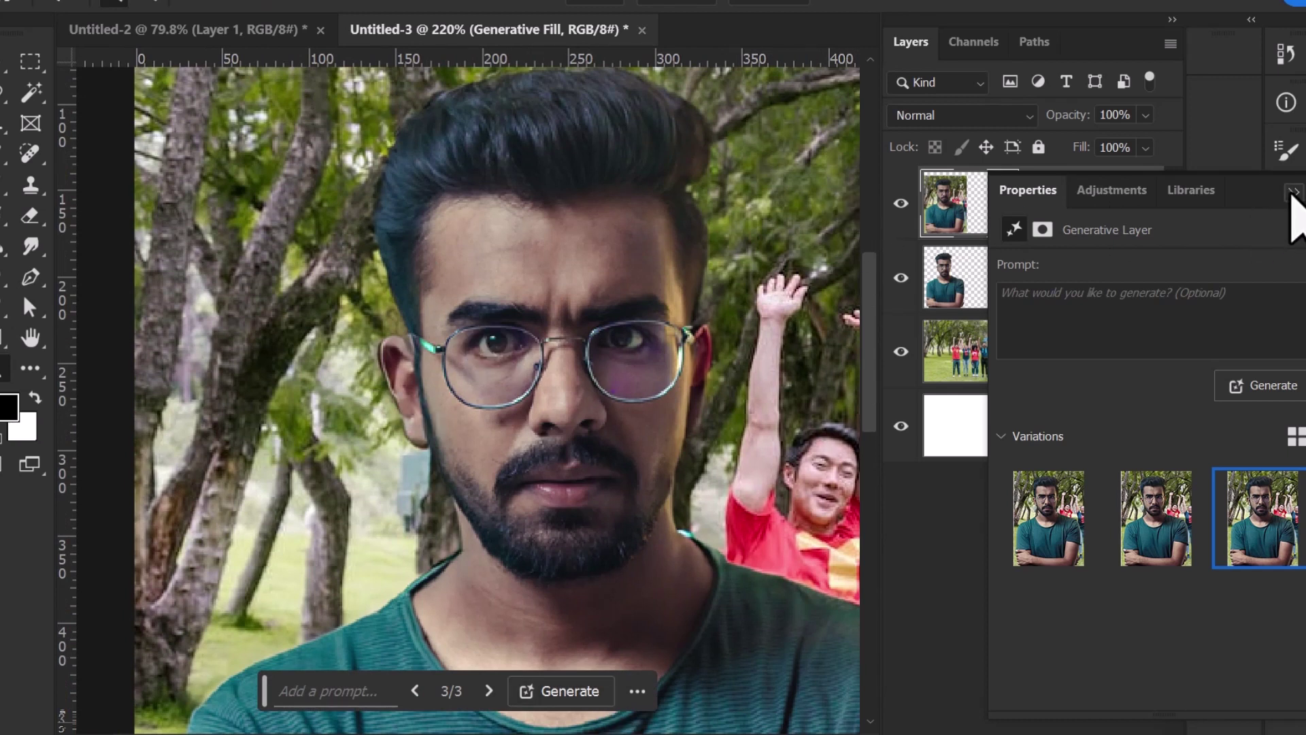
{"action": "left_click", "coordinate": [1293, 193]}
{"action": "key", "text": "f"}
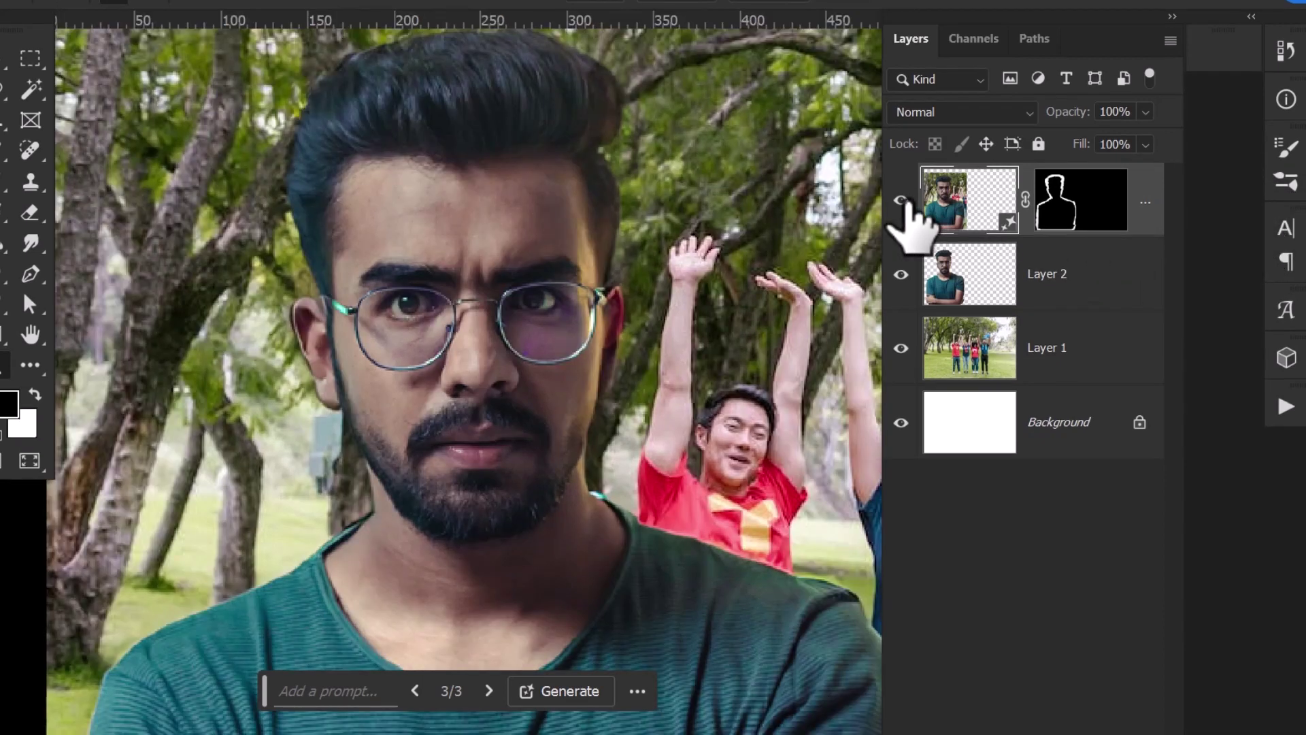
Compare the man's edges with and without the generated fill by toggling the generative layer's visibility, leaving it shown.
{"action": "left_click", "coordinate": [902, 200]}
{"action": "left_click", "coordinate": [903, 200]}
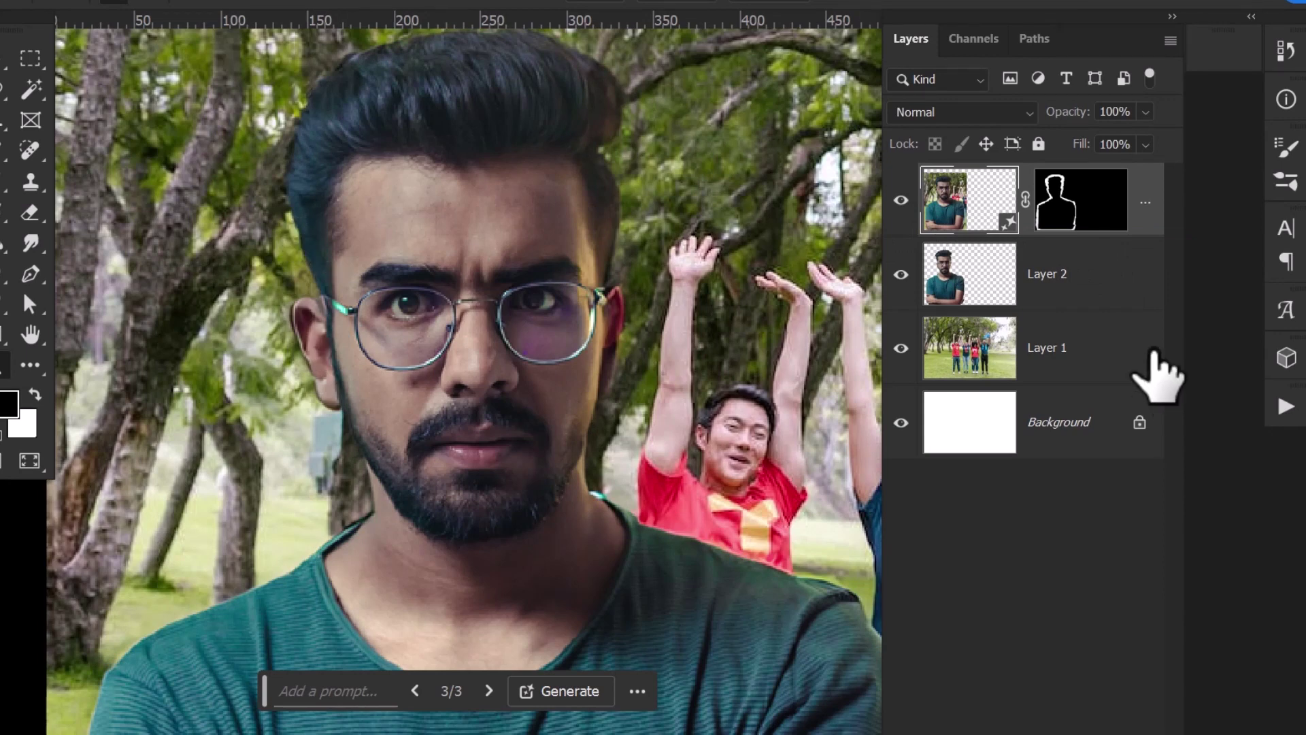
{"action": "left_click", "coordinate": [902, 200]}
{"action": "left_click", "coordinate": [902, 201]}
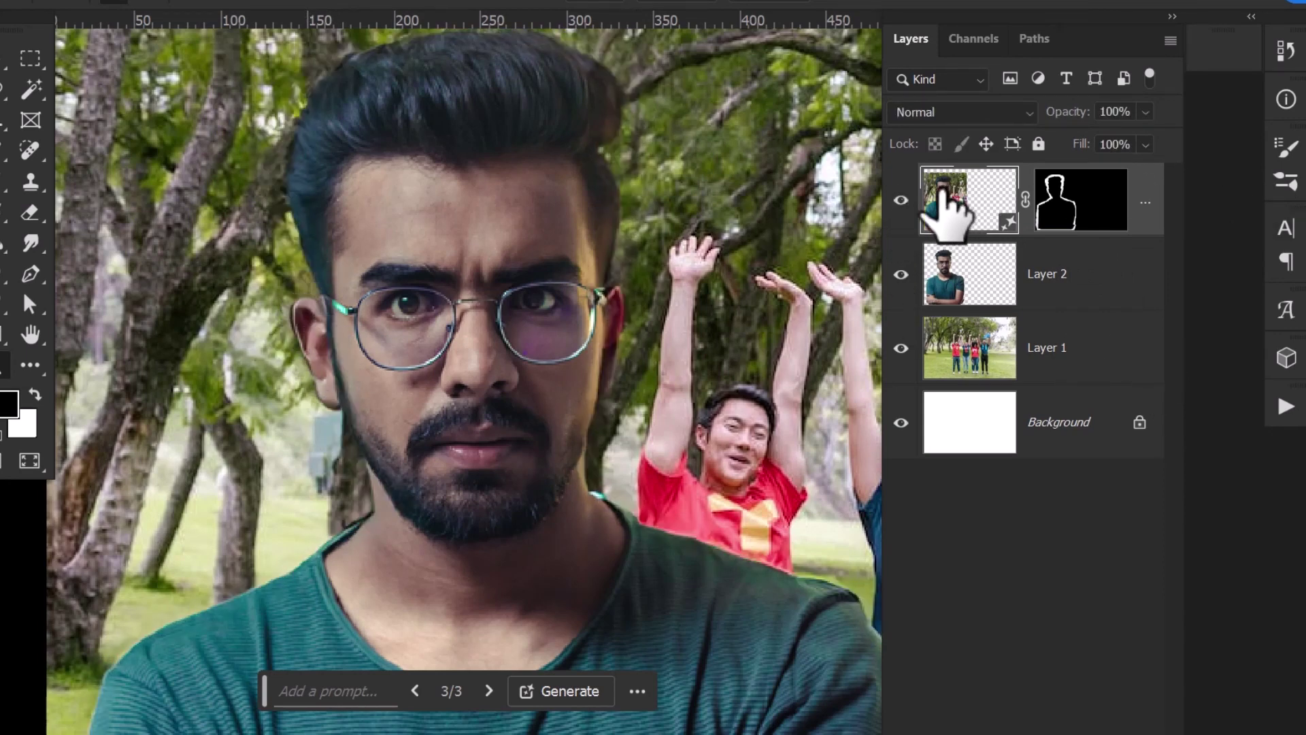
{"action": "left_click", "coordinate": [902, 200]}
{"action": "left_click", "coordinate": [903, 200]}
{"action": "left_click", "coordinate": [902, 200]}
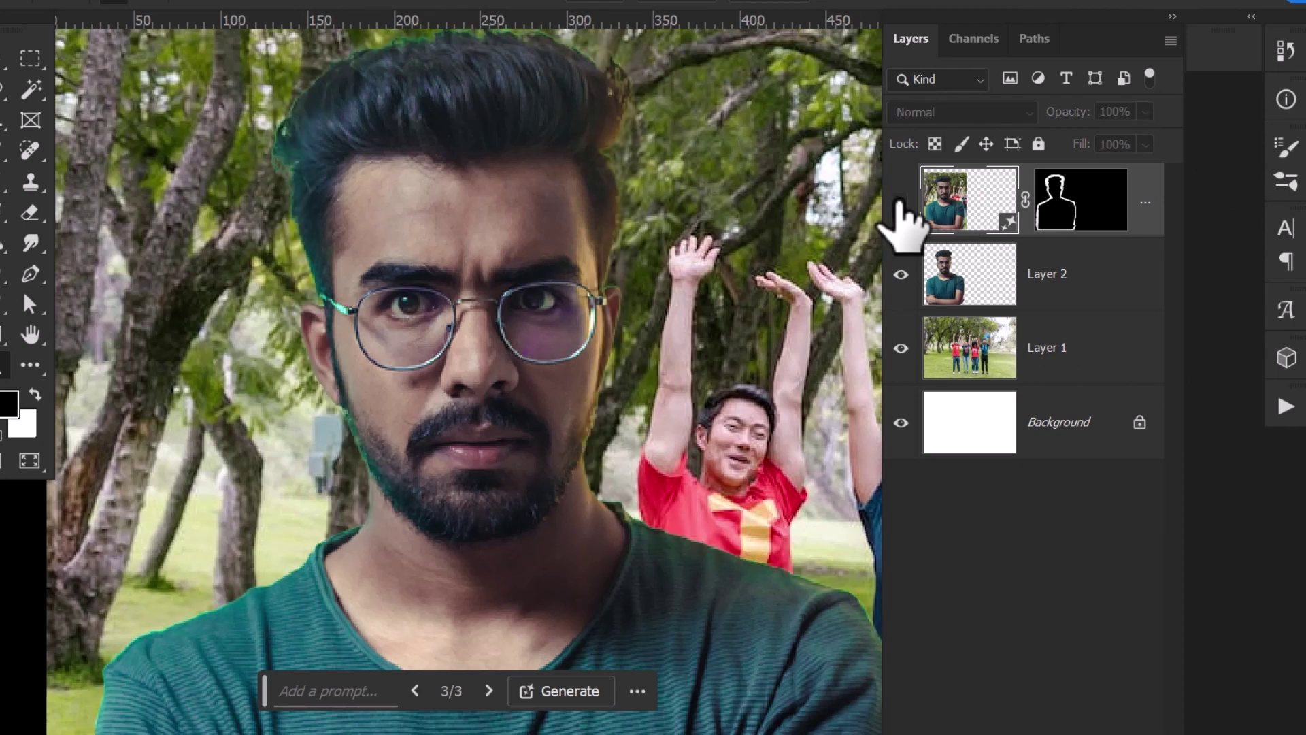
{"action": "left_click", "coordinate": [901, 201]}
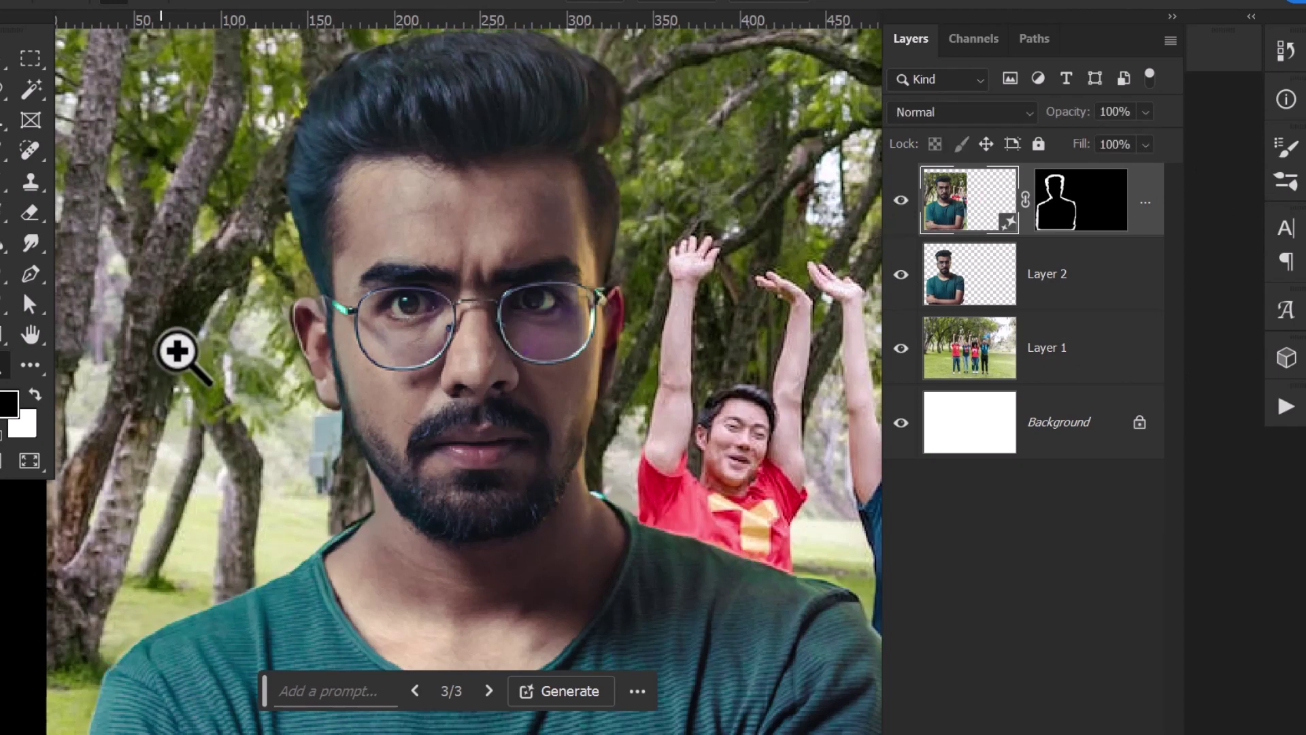
Examine the ear on the picture's left close up with the generative layer hidden and shown.
{"action": "left_click_drag", "start_coordinate": [312, 333], "coordinate": [381, 415]}
{"action": "left_click", "coordinate": [901, 200]}
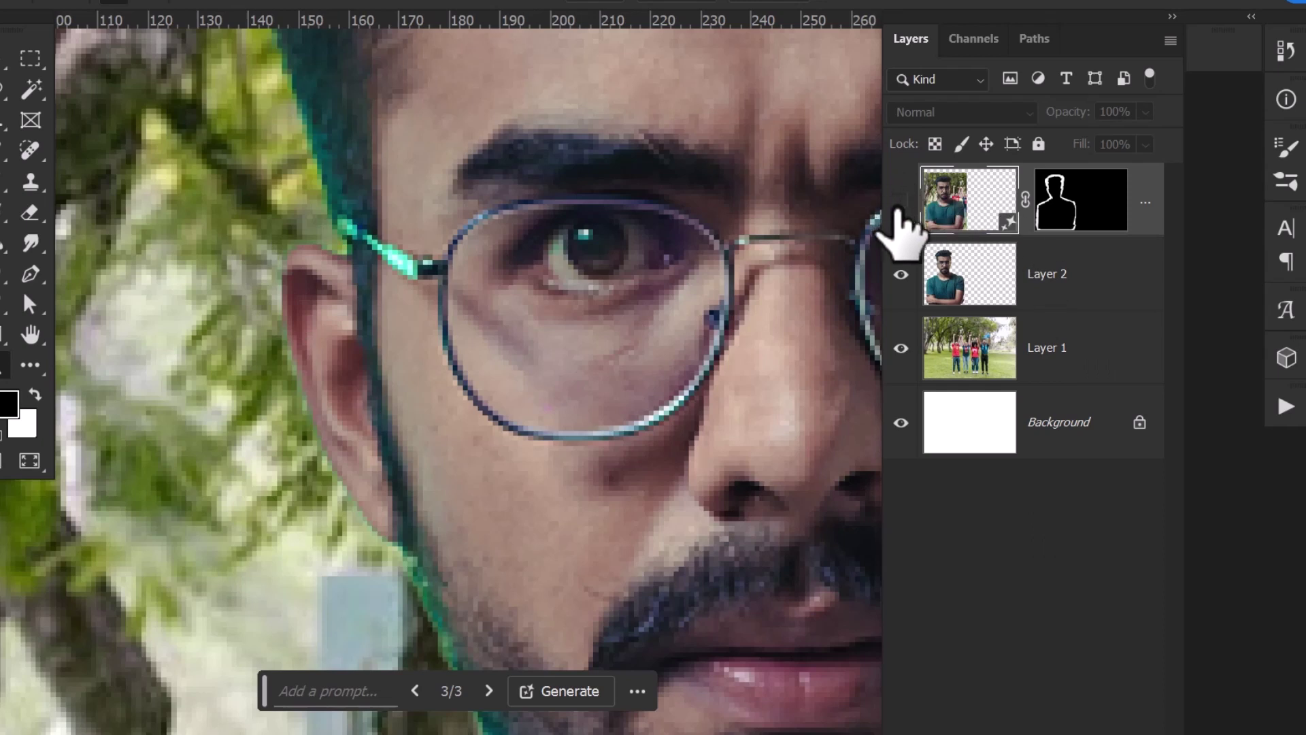
{"action": "left_click", "coordinate": [901, 200]}
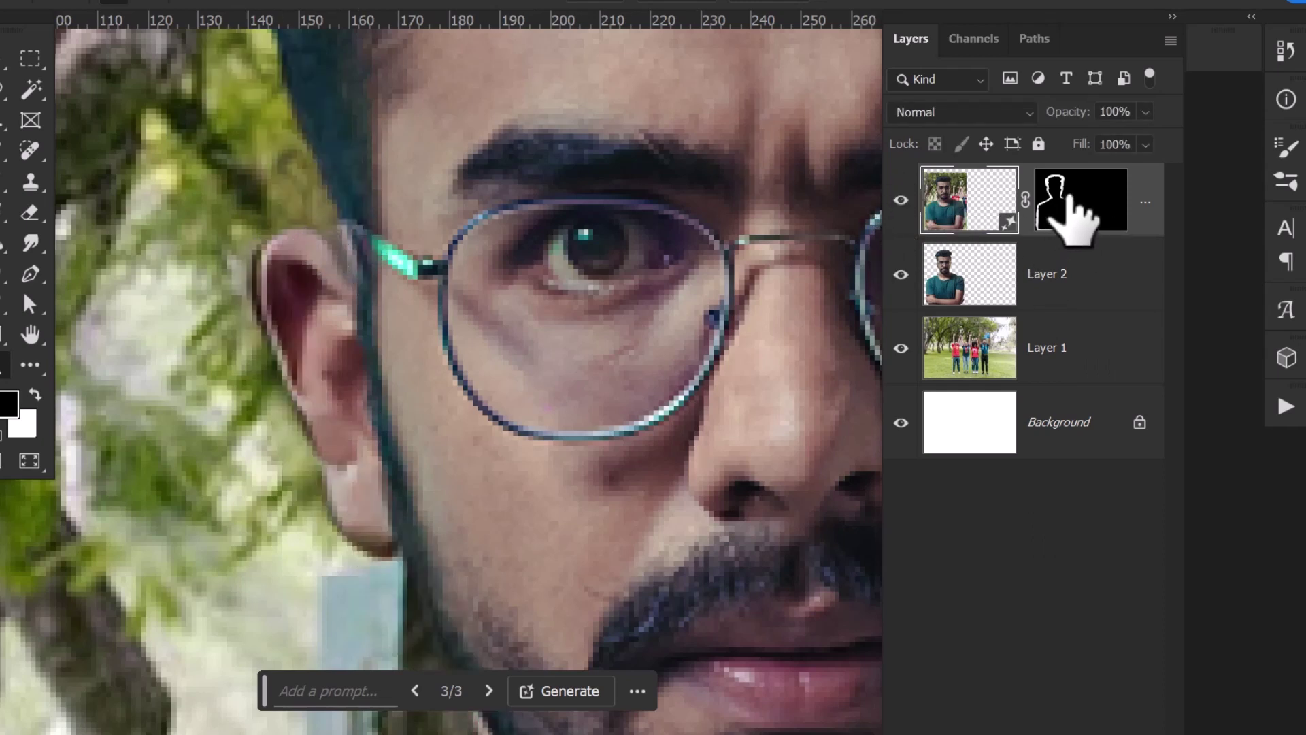
Mask out the oversized generated left ear on the generative layer's mask with a soft 15 px black brush.
{"action": "left_click", "coordinate": [1069, 198]}
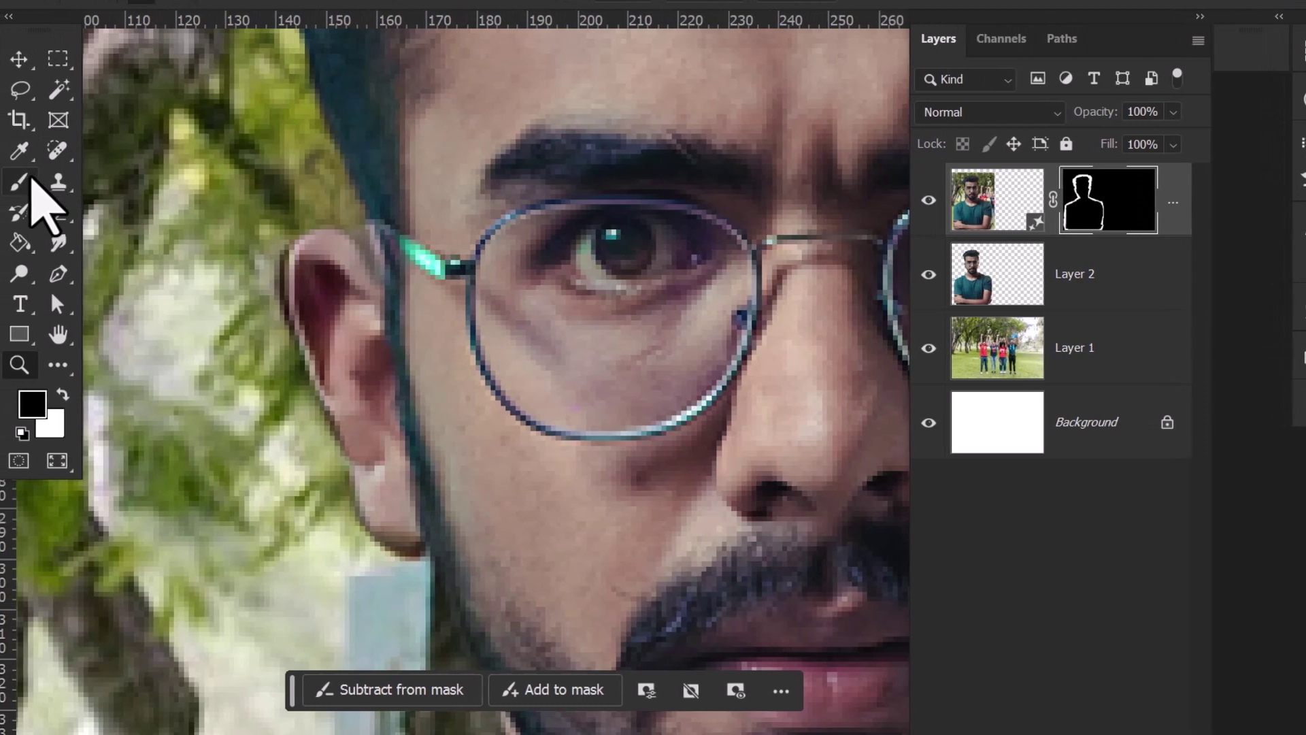
{"action": "left_click", "coordinate": [28, 180]}
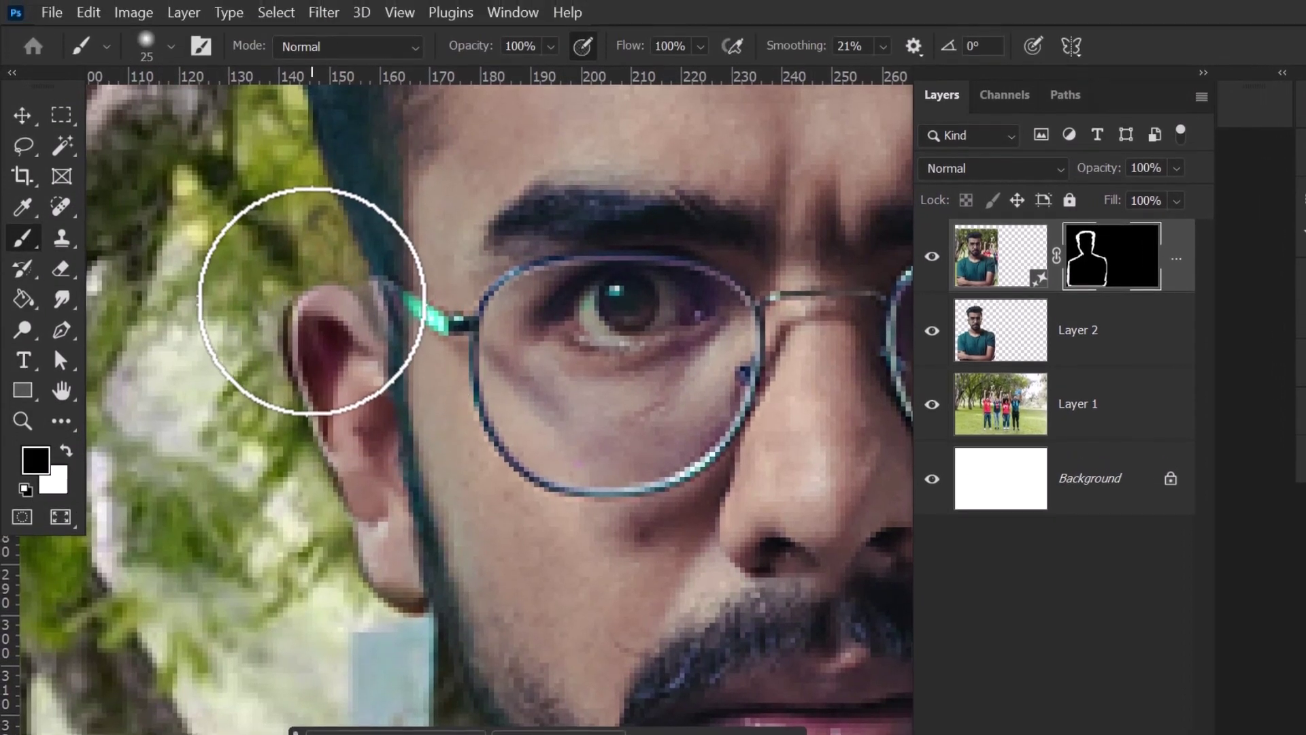
{"action": "left_click", "coordinate": [148, 45]}
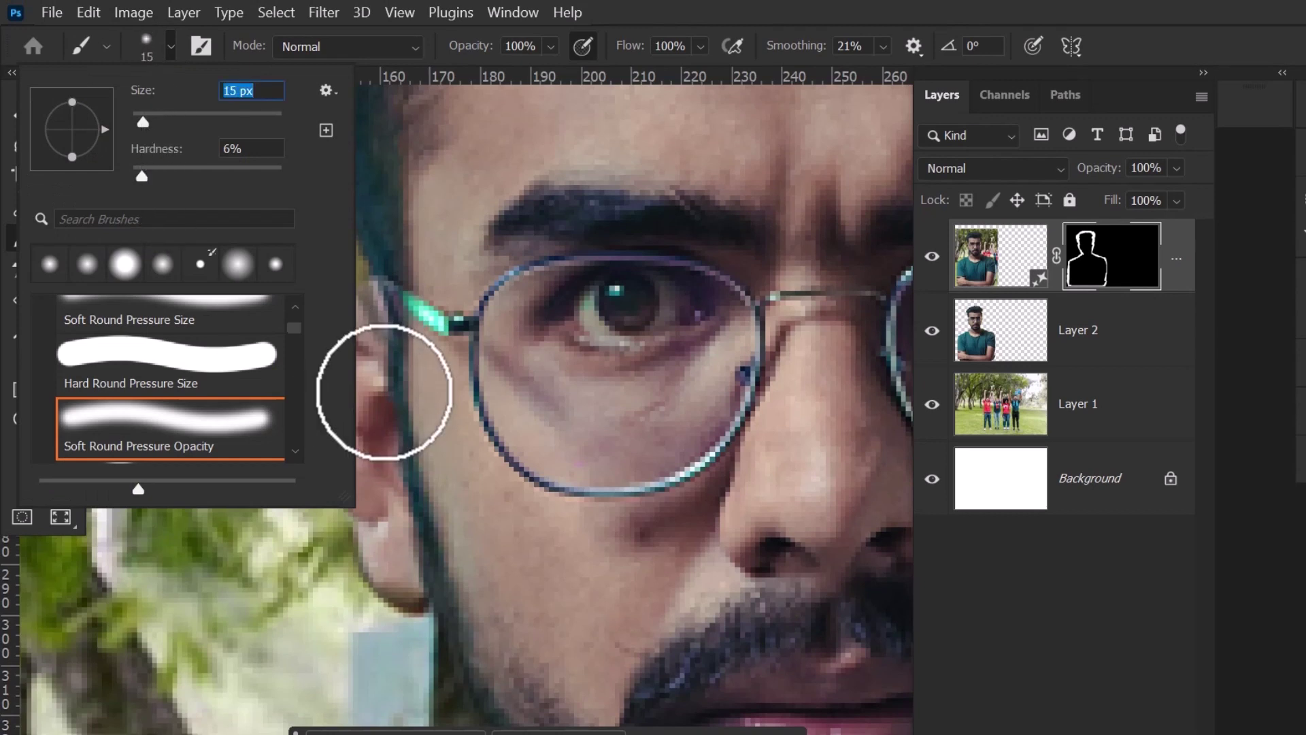
{"action": "left_click", "coordinate": [382, 387]}
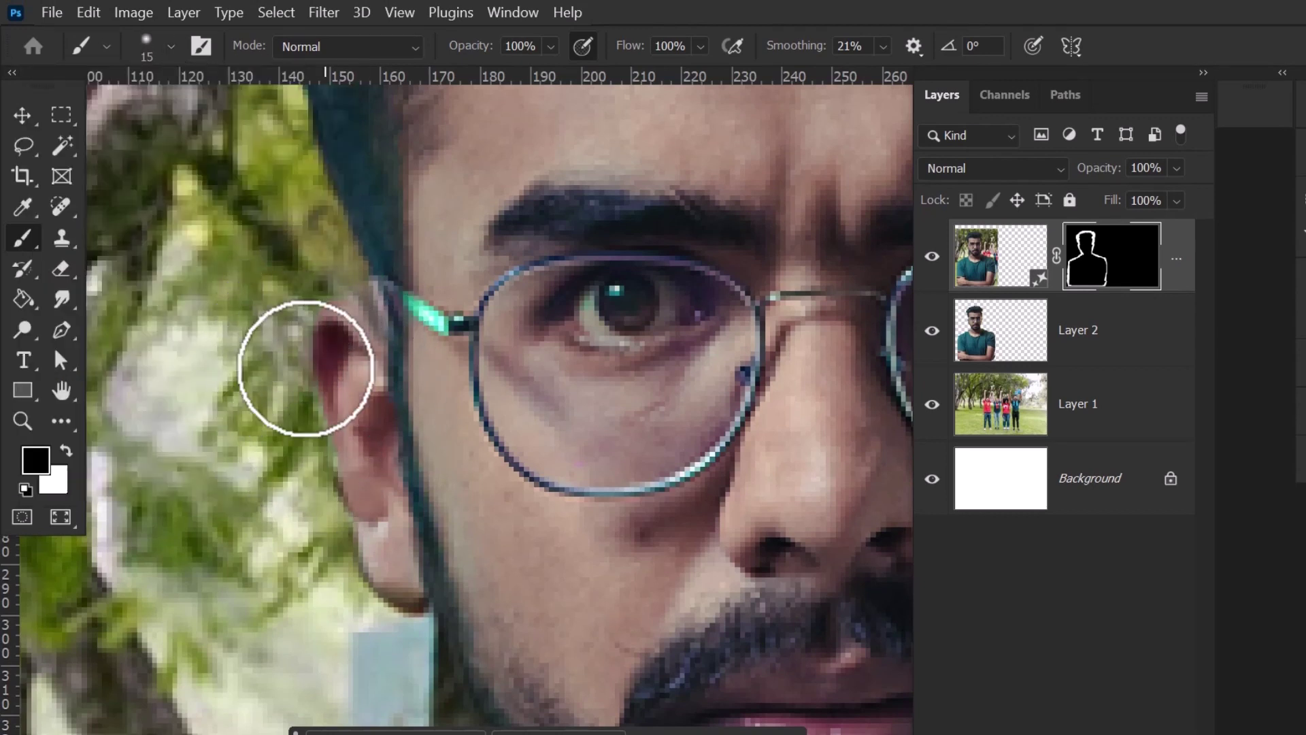
{"action": "mouse_move", "coordinate": [306, 368]}
{"action": "left_mouse_down"}
{"action": "mouse_move", "coordinate": [344, 516]}
{"action": "mouse_move", "coordinate": [401, 611]}
{"action": "left_mouse_up"}
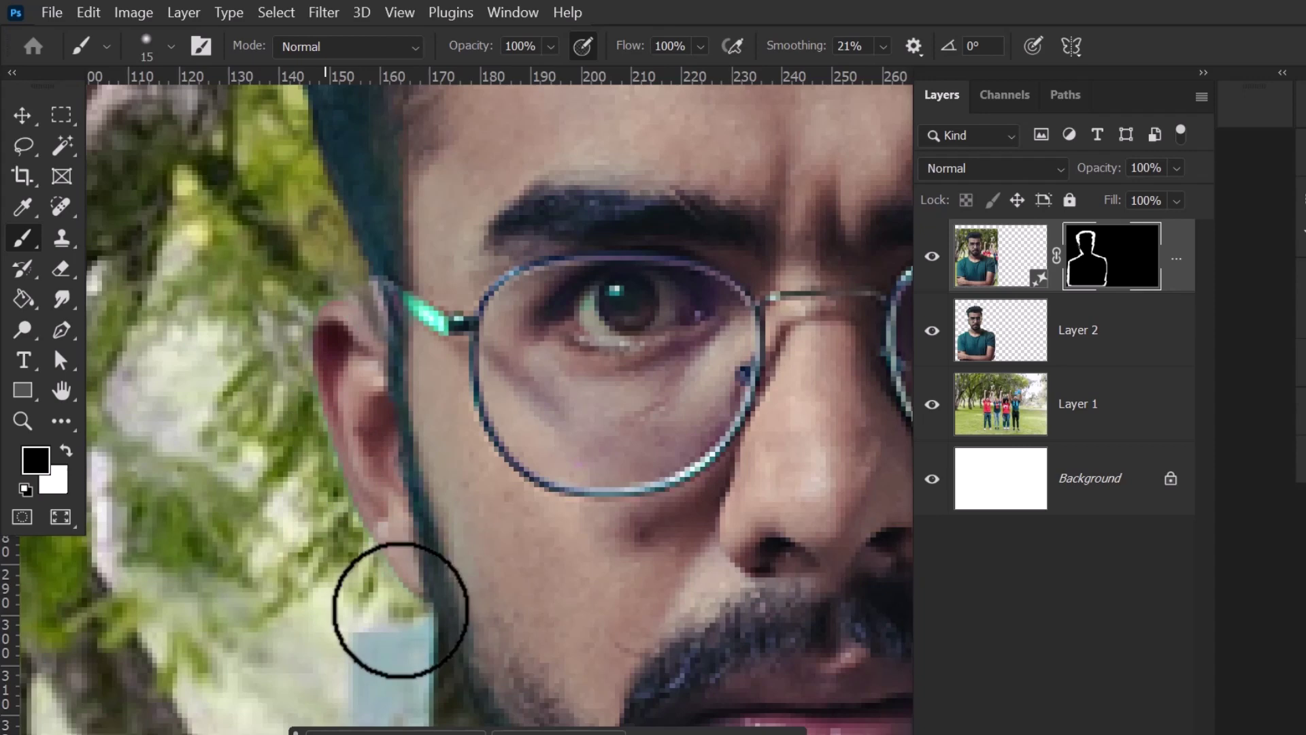
Inspect the blended edges around the man's face, both shoulders, sleeves and hair for remaining flaws.
{"action": "scroll", "coordinate": [340, 436], "scroll_direction": "down", "scroll_amount": 3}
{"action": "scroll", "coordinate": [299, 441], "scroll_direction": "down", "scroll_amount": 2}
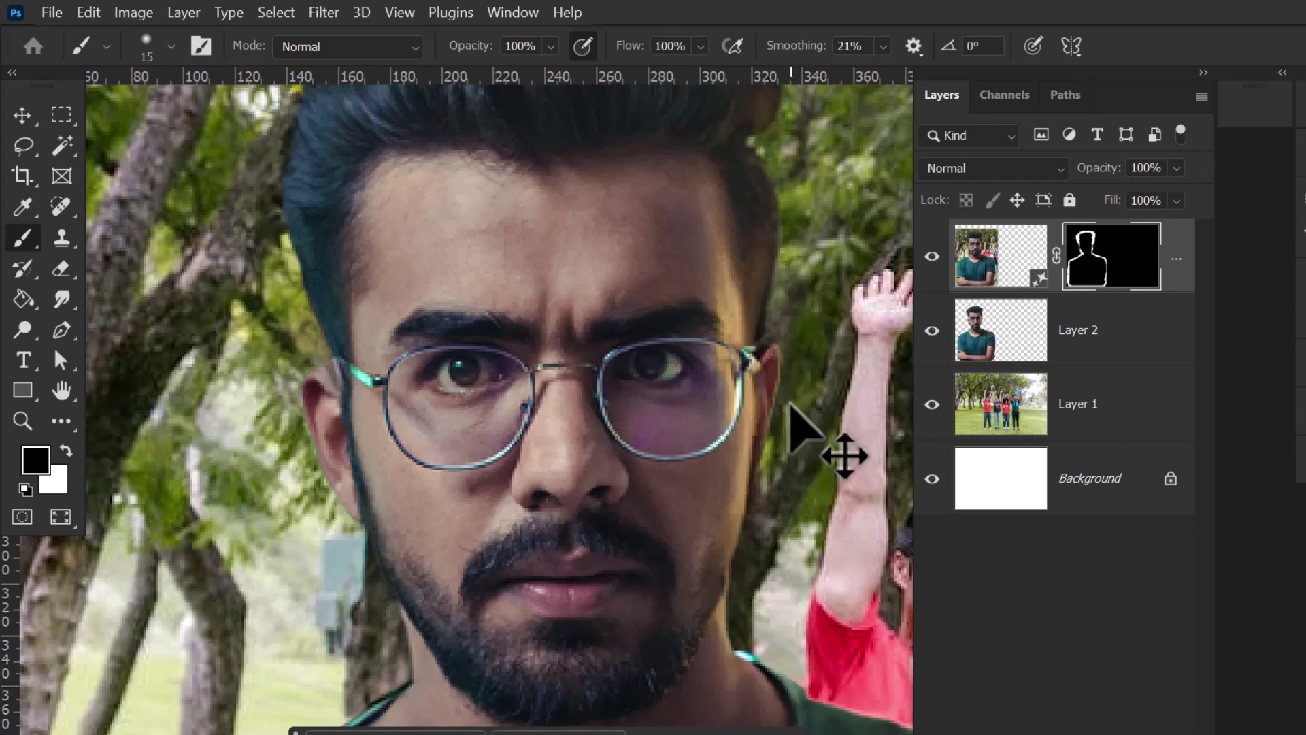
{"action": "scroll", "coordinate": [425, 468], "scroll_direction": "down", "scroll_amount": 2}
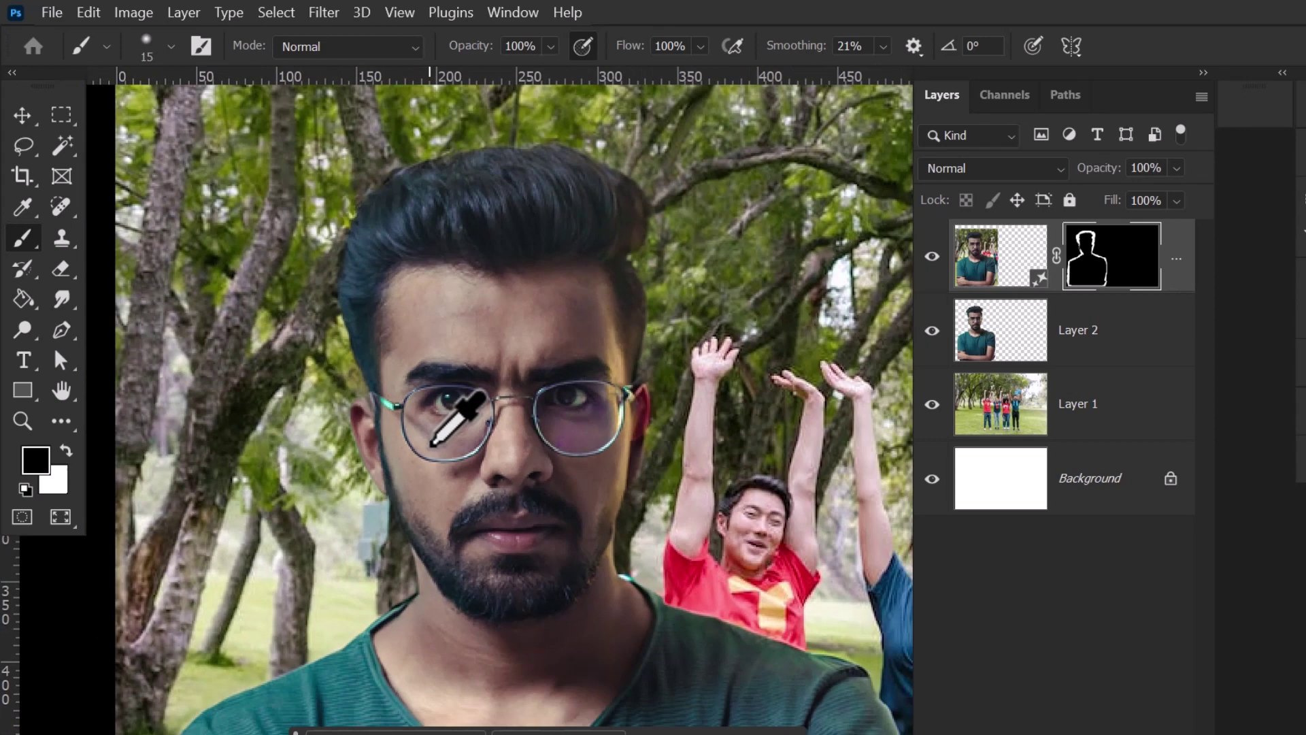
{"action": "scroll", "coordinate": [545, 476], "scroll_direction": "down", "scroll_amount": 3}
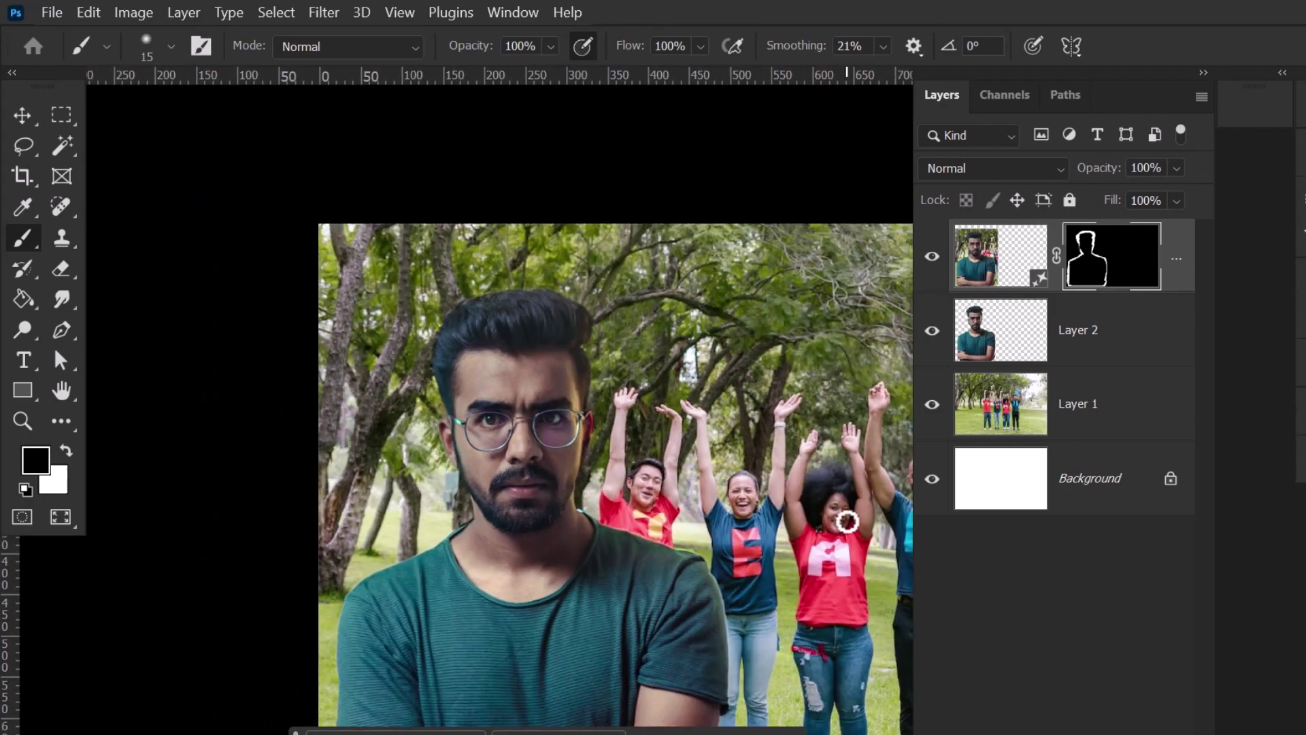
{"action": "key", "text": "z"}
{"action": "scroll", "coordinate": [423, 548], "scroll_direction": "up", "scroll_amount": 6}
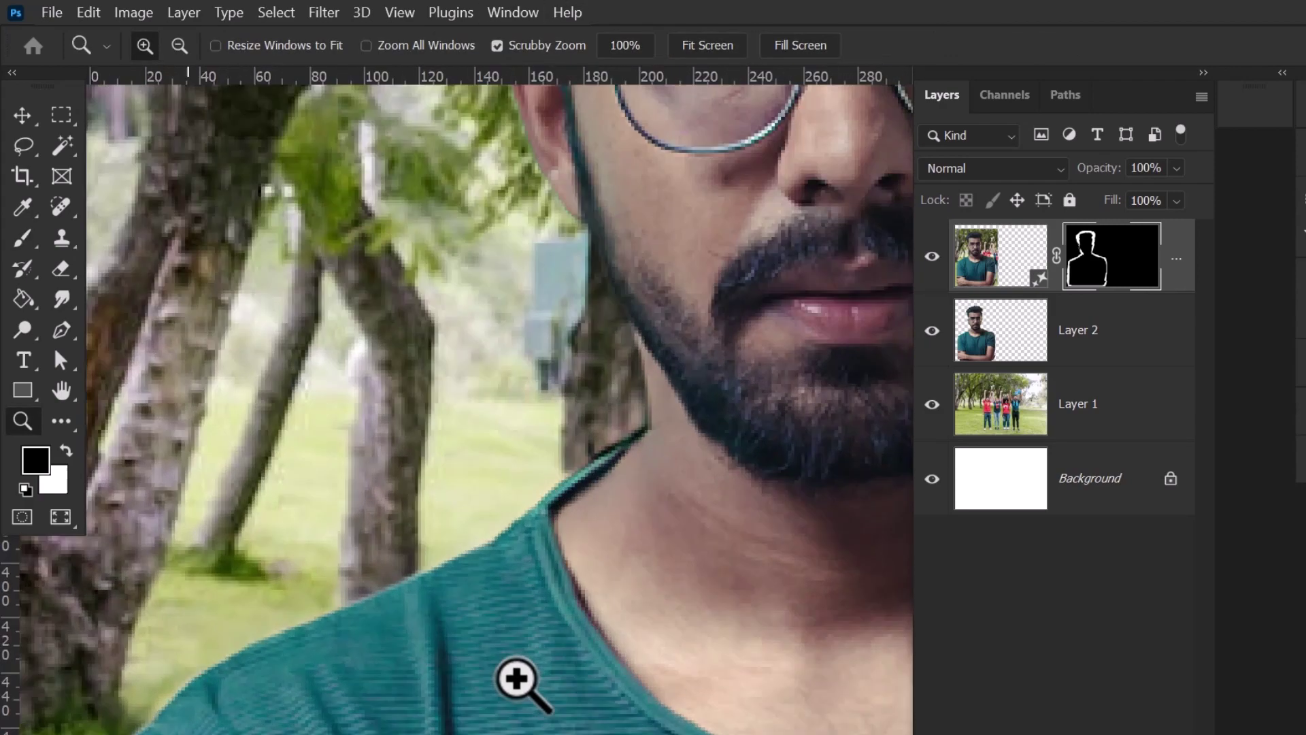
{"action": "left_click_drag", "start_coordinate": [354, 629], "coordinate": [735, 163]}
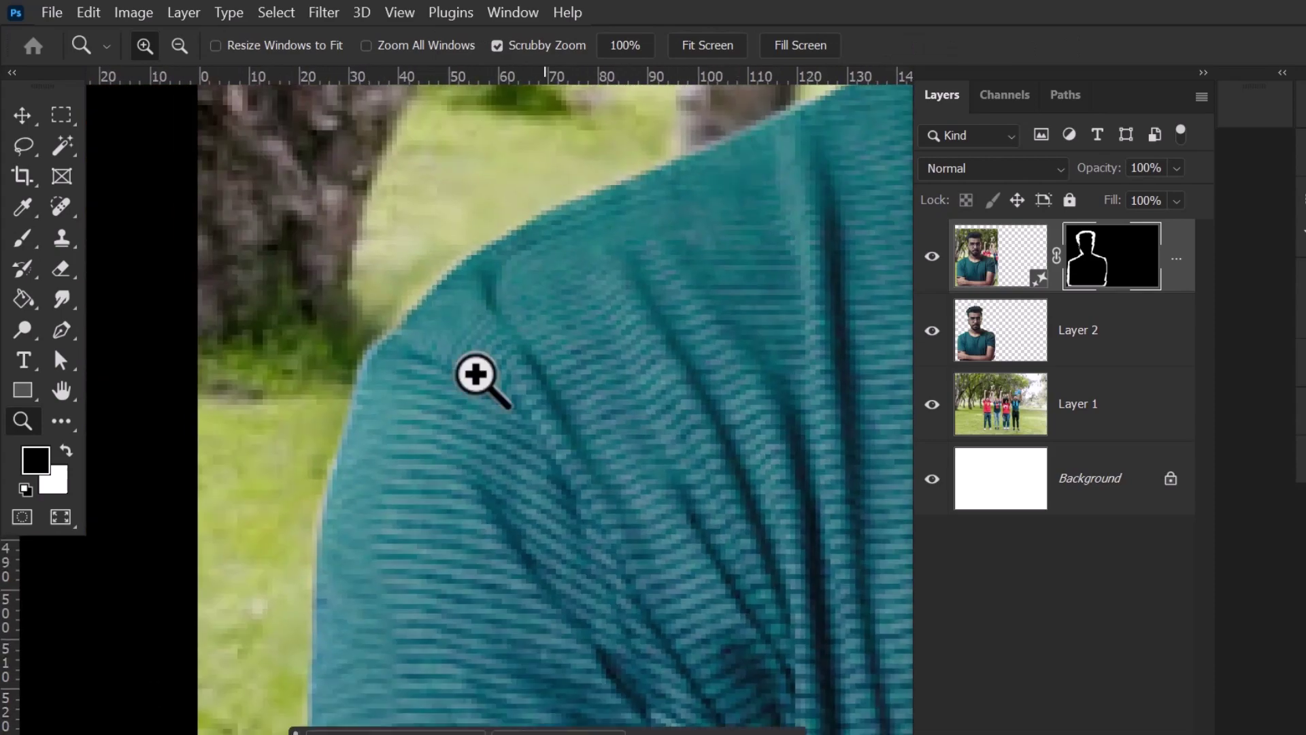
{"action": "left_click_drag", "start_coordinate": [523, 419], "coordinate": [332, 252]}
{"action": "scroll", "coordinate": [409, 418], "scroll_direction": "down", "scroll_amount": 5}
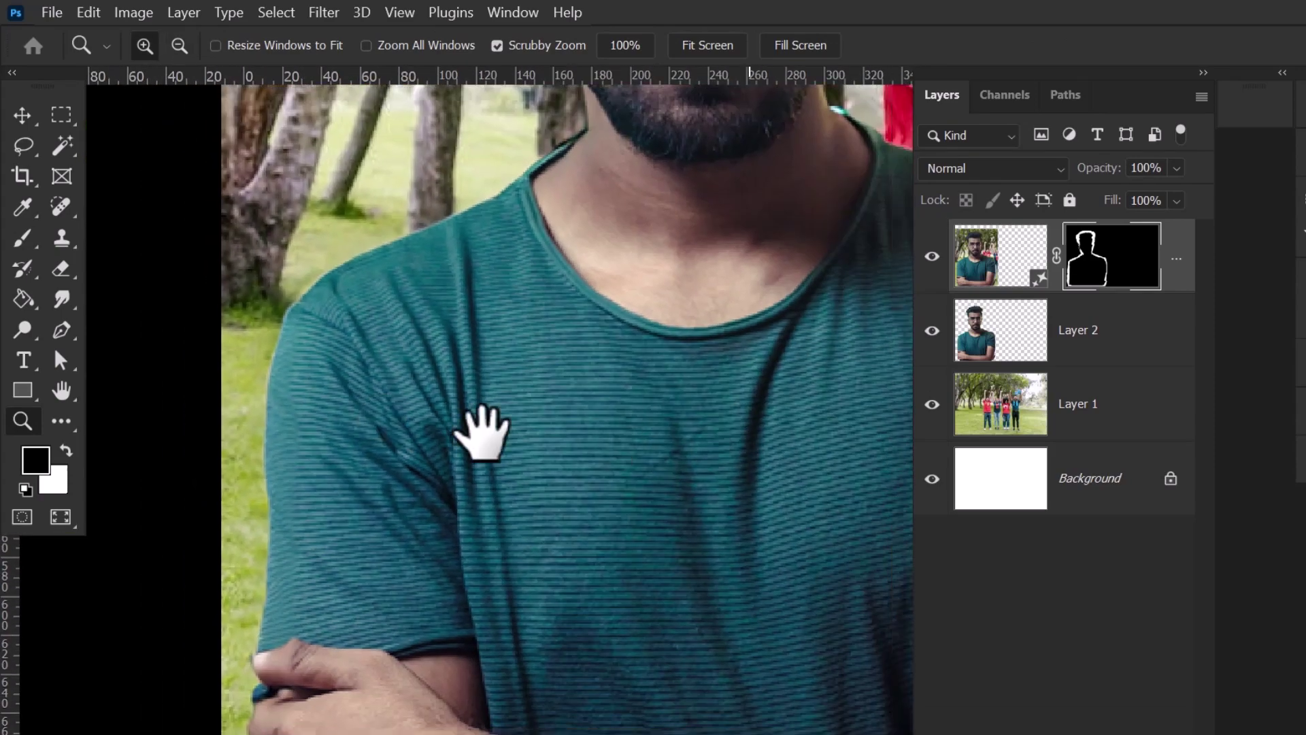
{"action": "left_click_drag", "start_coordinate": [481, 431], "coordinate": [196, 473]}
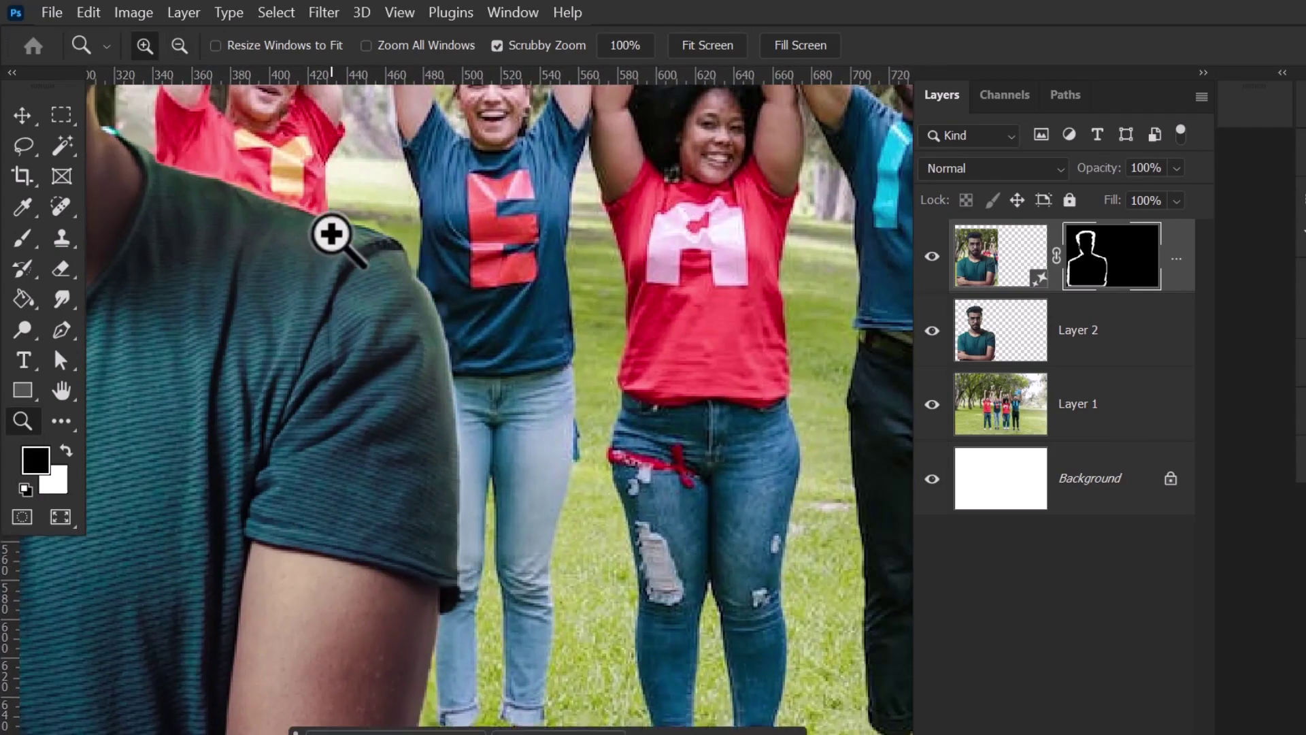
{"action": "left_click_drag", "start_coordinate": [335, 239], "coordinate": [523, 504]}
{"action": "scroll", "coordinate": [534, 525], "scroll_direction": "up", "scroll_amount": 4}
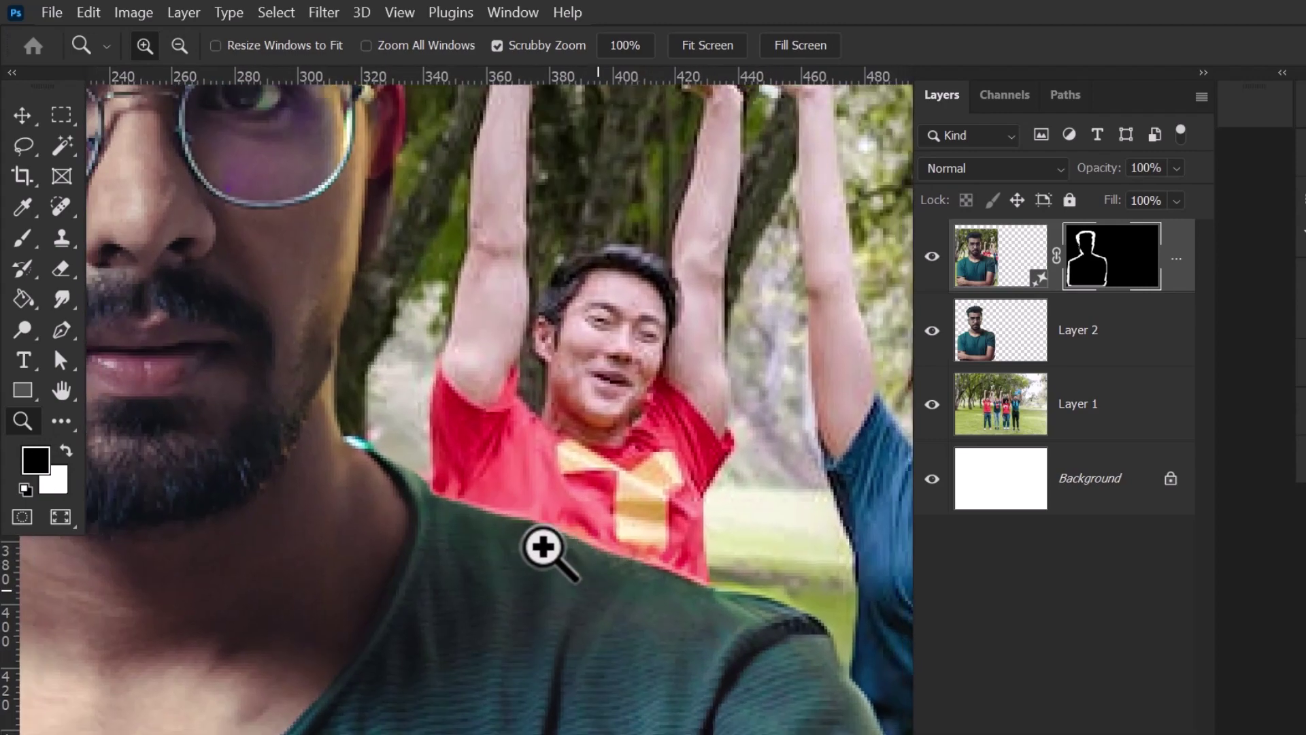
{"action": "scroll", "coordinate": [546, 550], "scroll_direction": "down", "scroll_amount": 4}
{"action": "left_click_drag", "start_coordinate": [370, 443], "coordinate": [558, 602]}
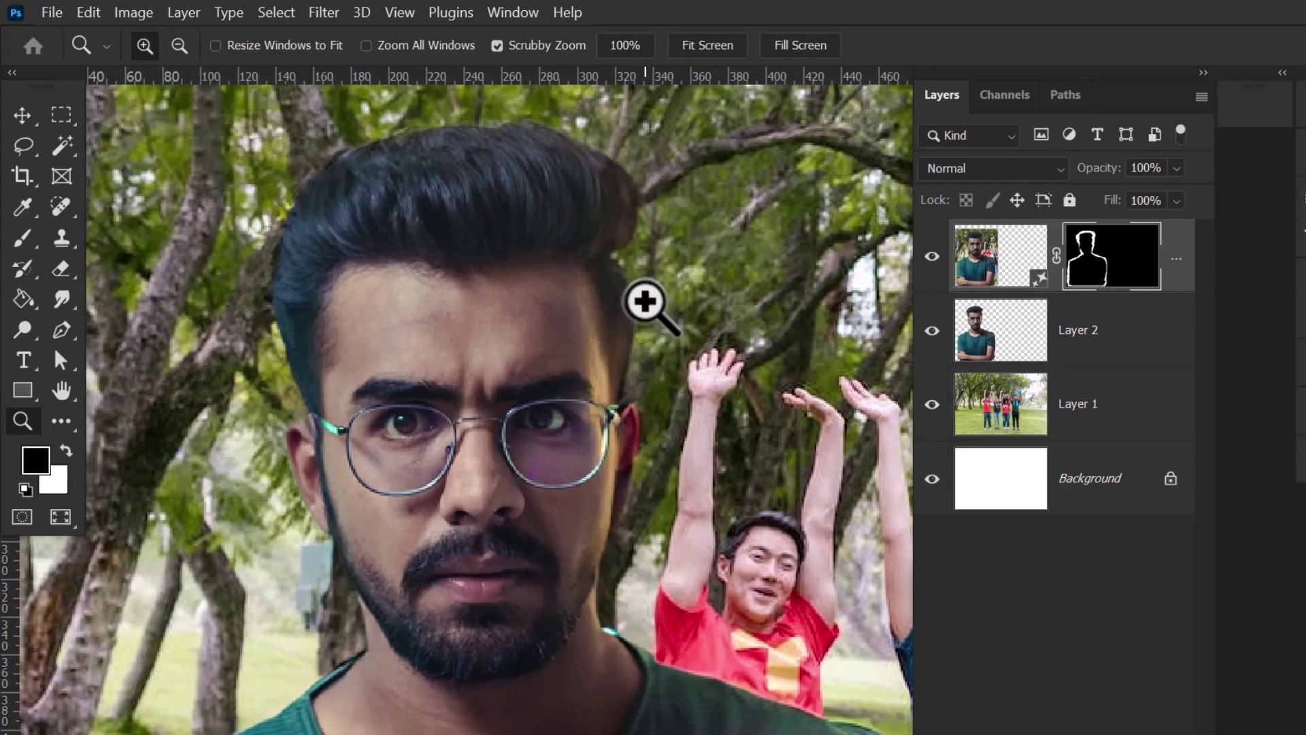
Paint black with the Brush over the reddish generated right ear on the generative layer's mask to restore the original ear.
{"action": "left_click", "coordinate": [647, 315]}
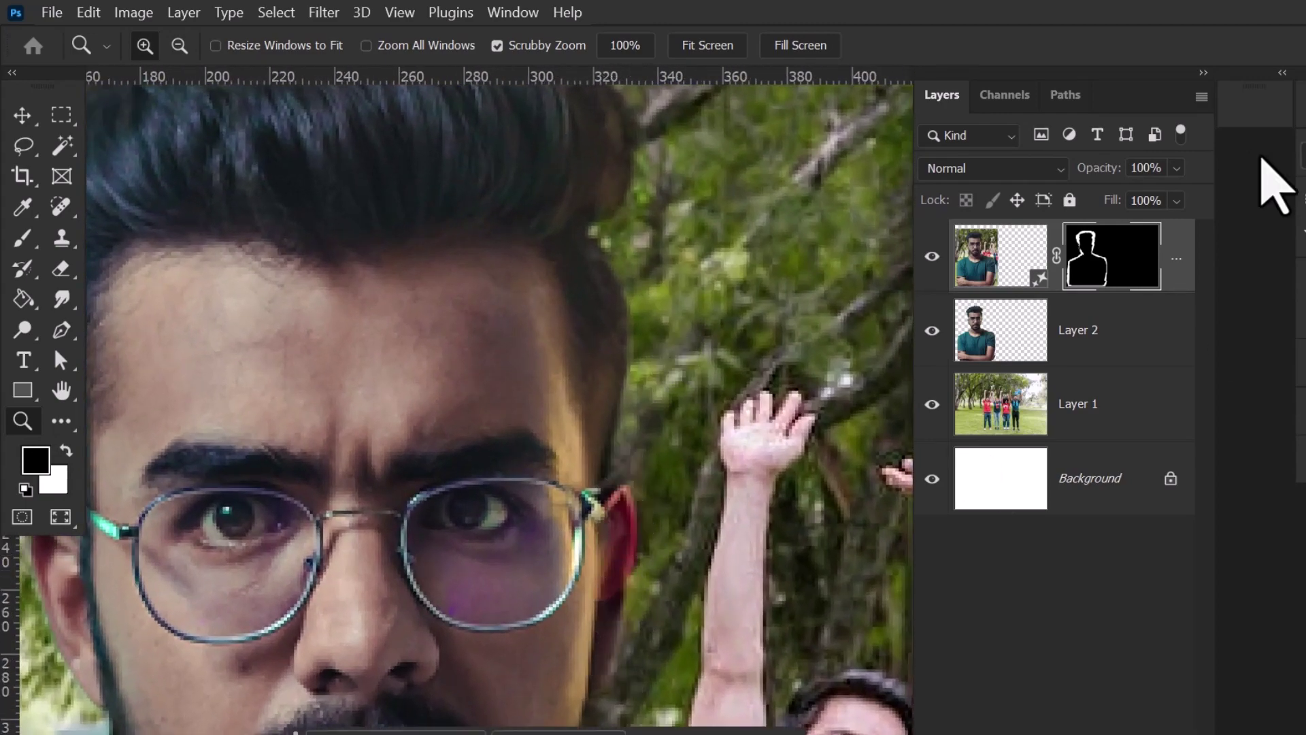
{"action": "left_click", "coordinate": [62, 268]}
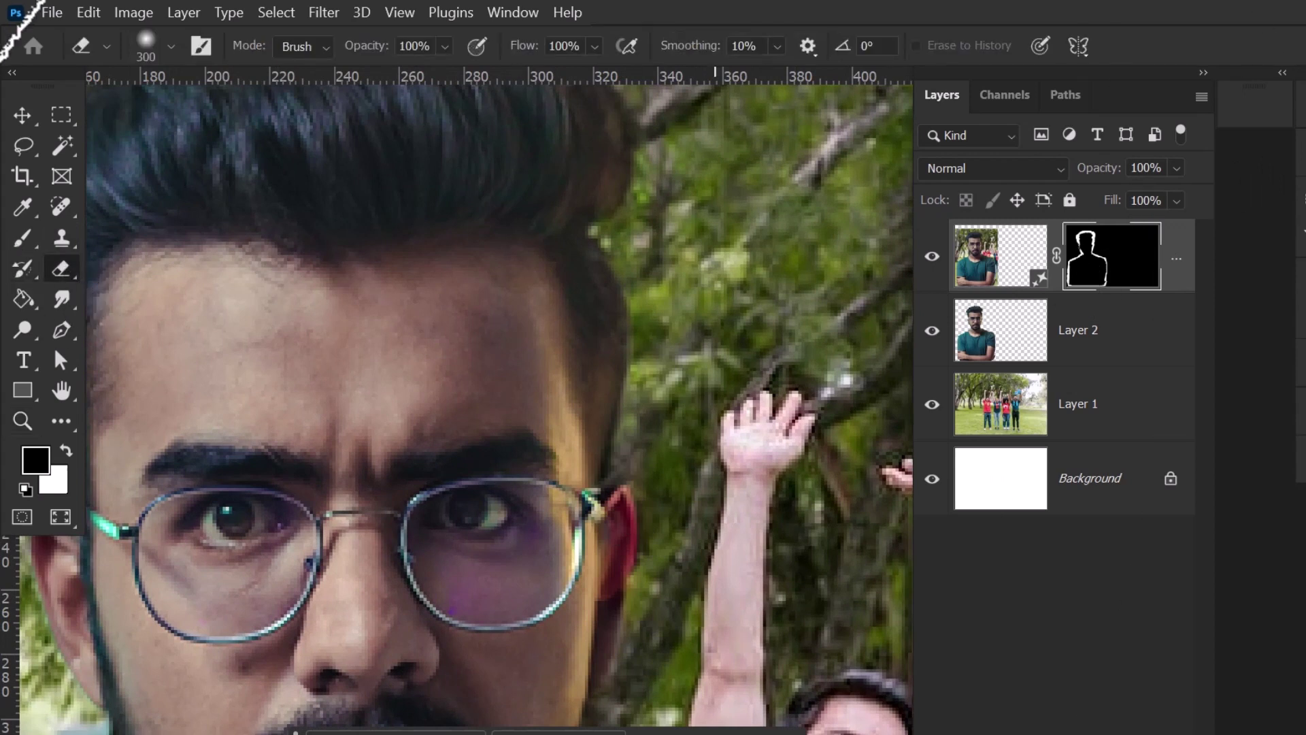
{"action": "left_click", "coordinate": [29, 240]}
{"action": "mouse_move", "coordinate": [607, 495]}
{"action": "left_mouse_down"}
{"action": "mouse_move", "coordinate": [631, 510]}
{"action": "mouse_move", "coordinate": [635, 563]}
{"action": "mouse_move", "coordinate": [614, 676]}
{"action": "left_mouse_up"}
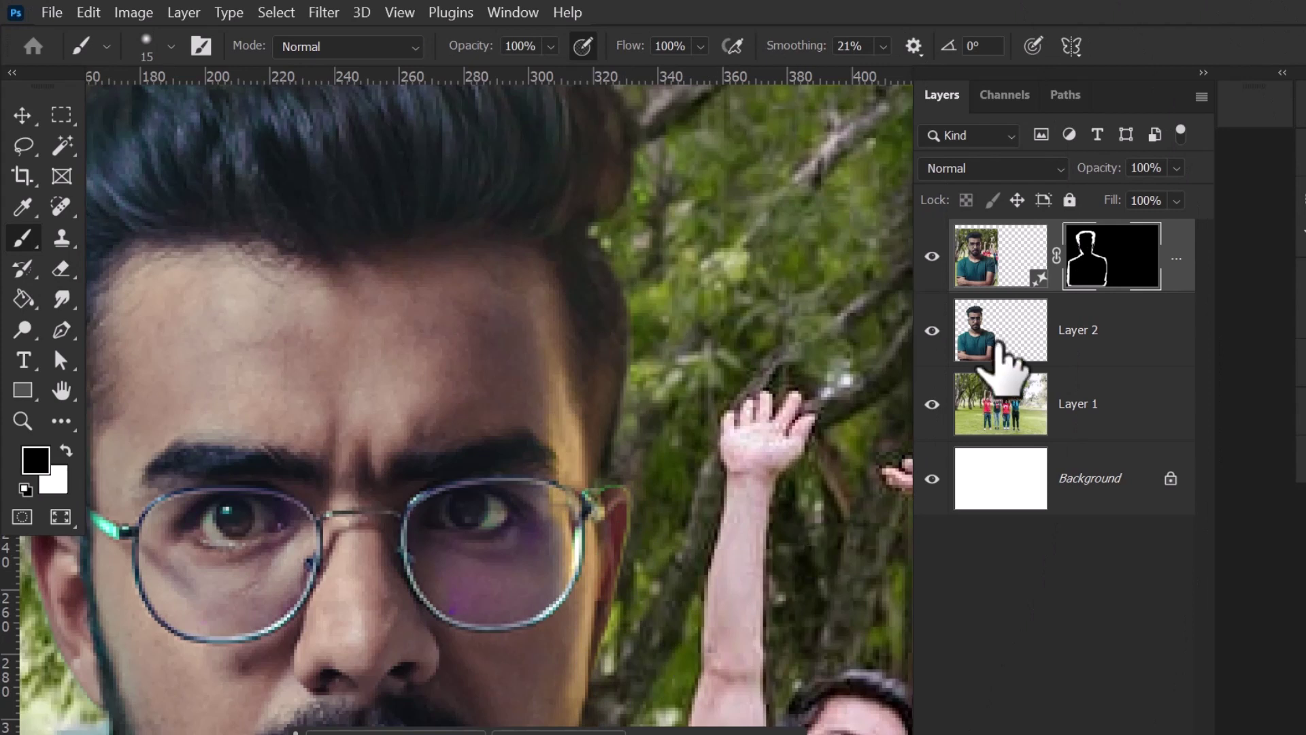
Add a layer mask to Layer 2 and brush away the green fringe above the right ear beside the glasses.
{"action": "left_click", "coordinate": [986, 321]}
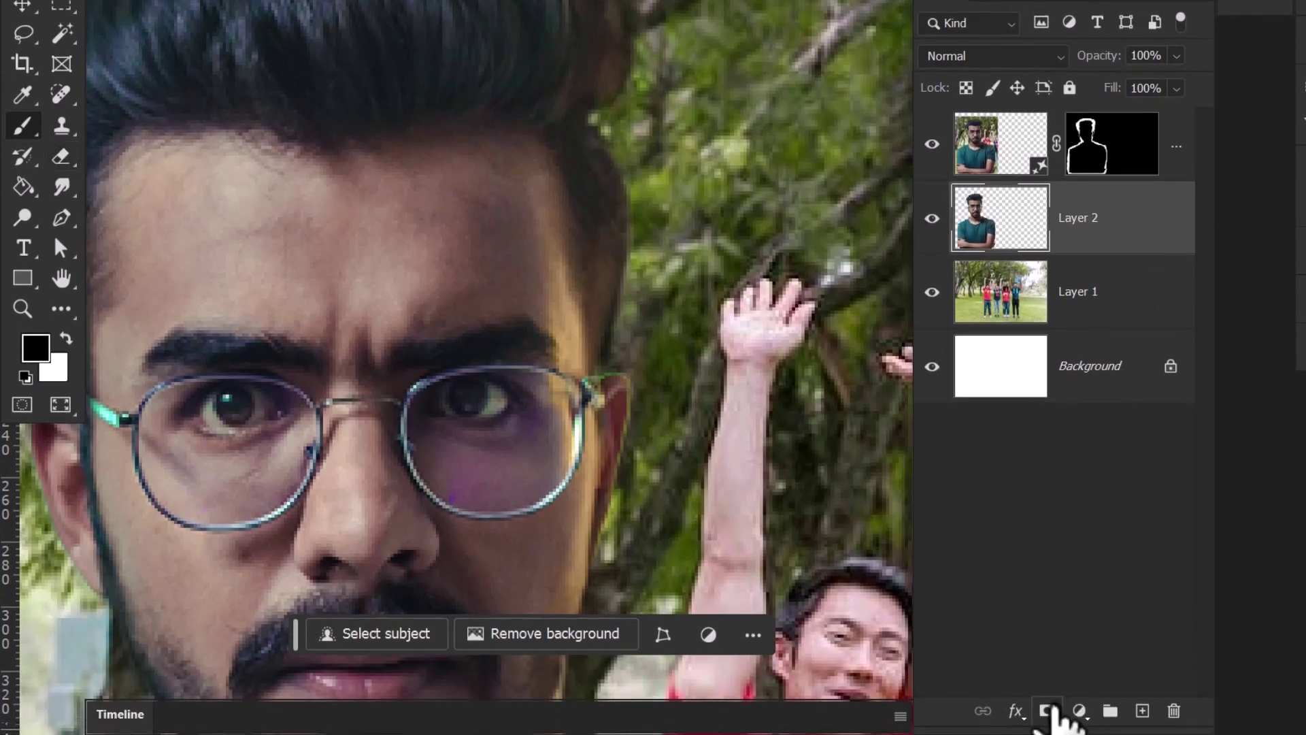
{"action": "left_click", "coordinate": [1049, 711]}
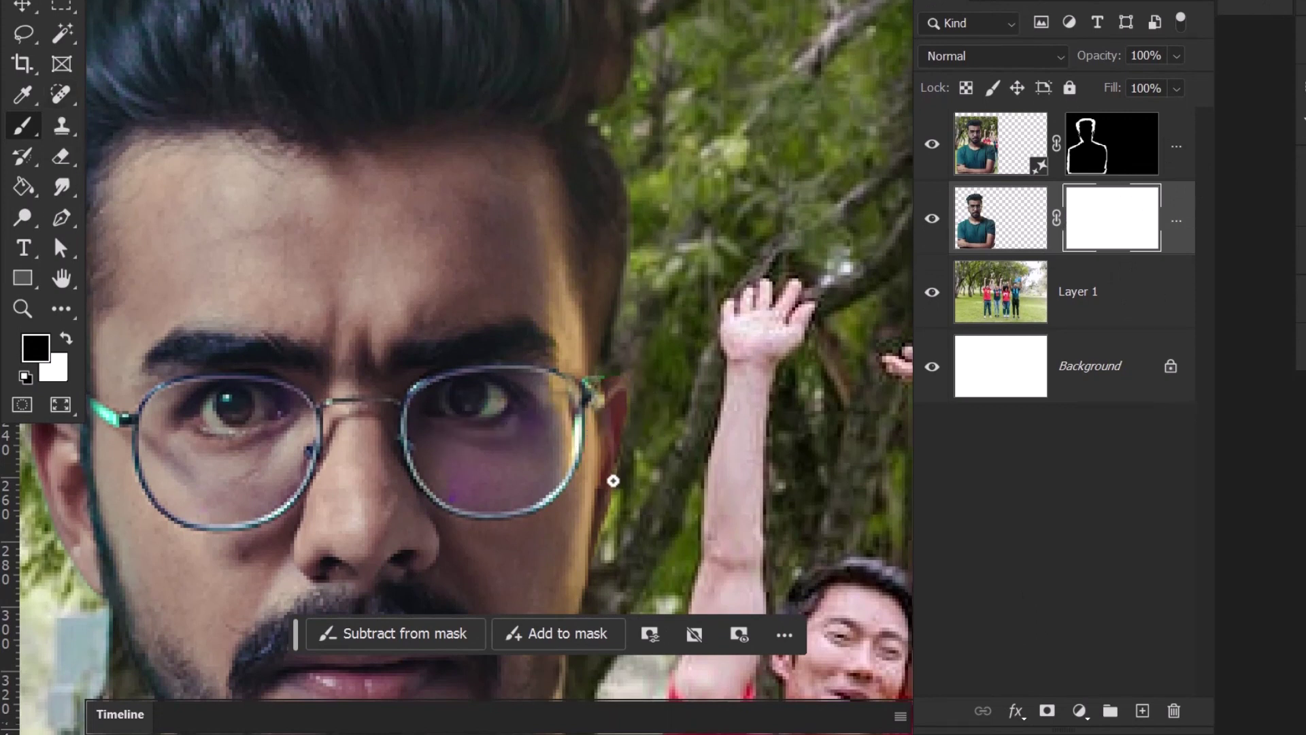
{"action": "scroll", "coordinate": [758, 347], "scroll_direction": "down", "scroll_amount": 5}
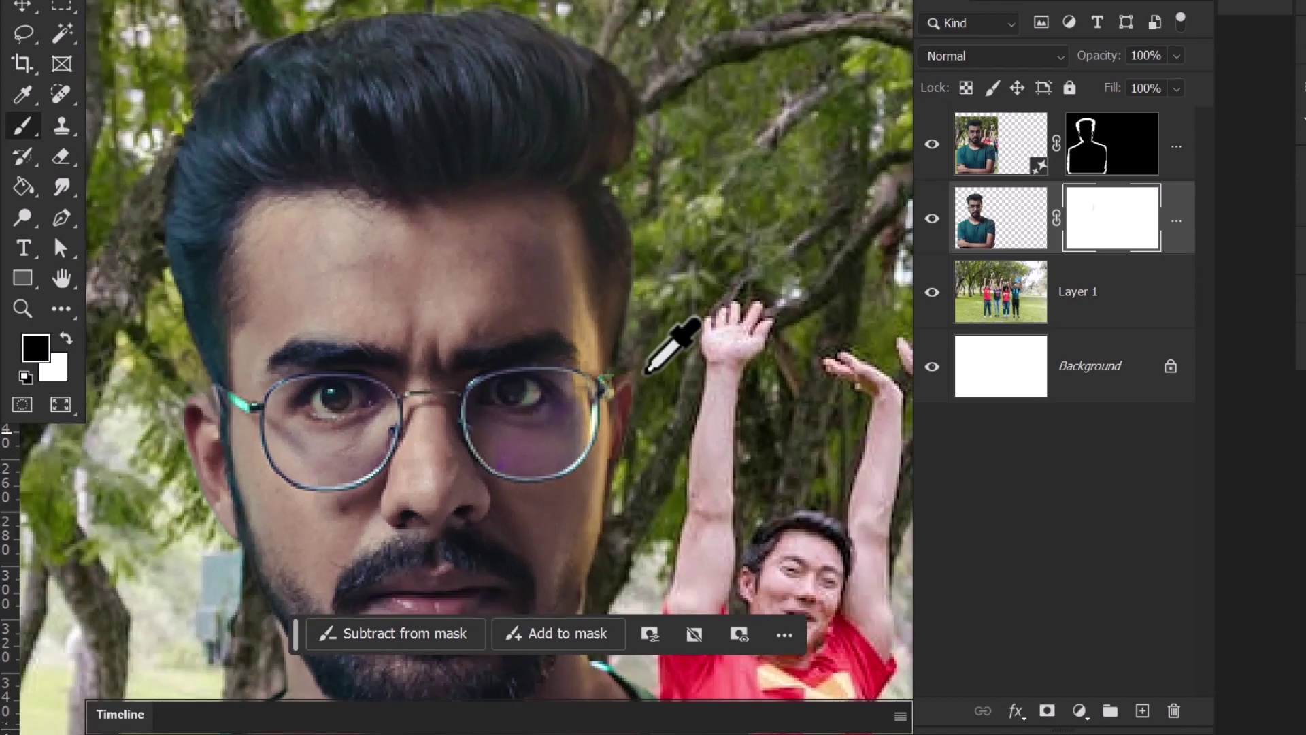